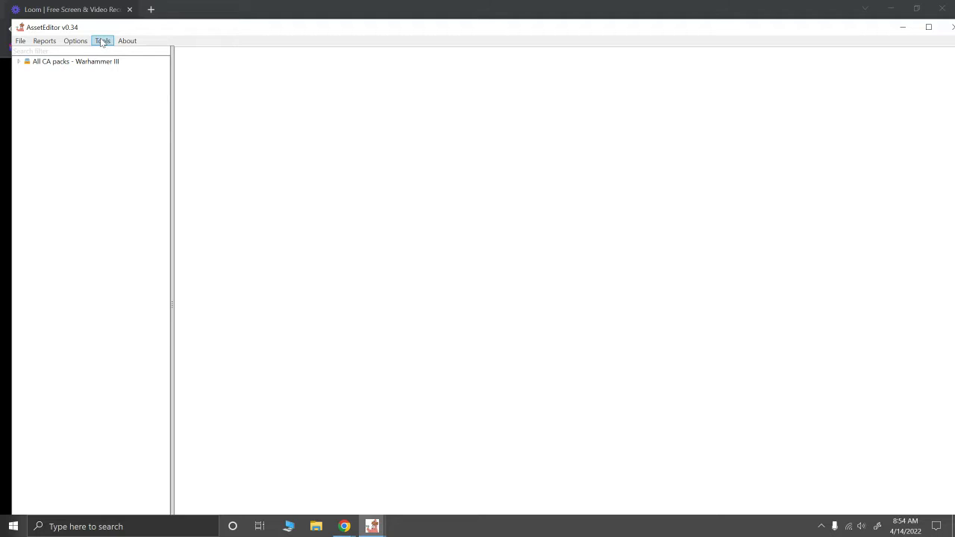
Open the AssetEditor settings and review the Warhammer II and Warhammer III data folder paths, the current game and the loading options.
click(103, 41)
mouse_move(75, 41)
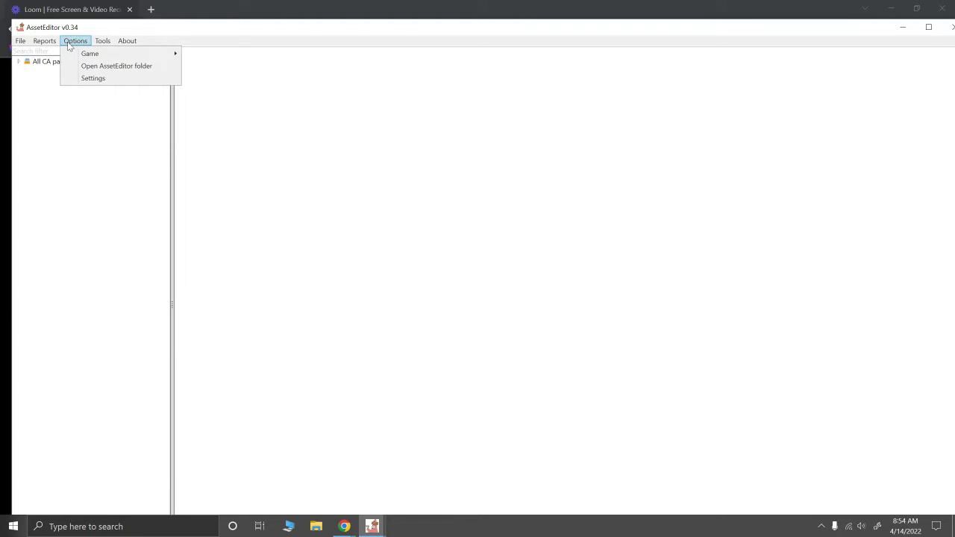
click(91, 78)
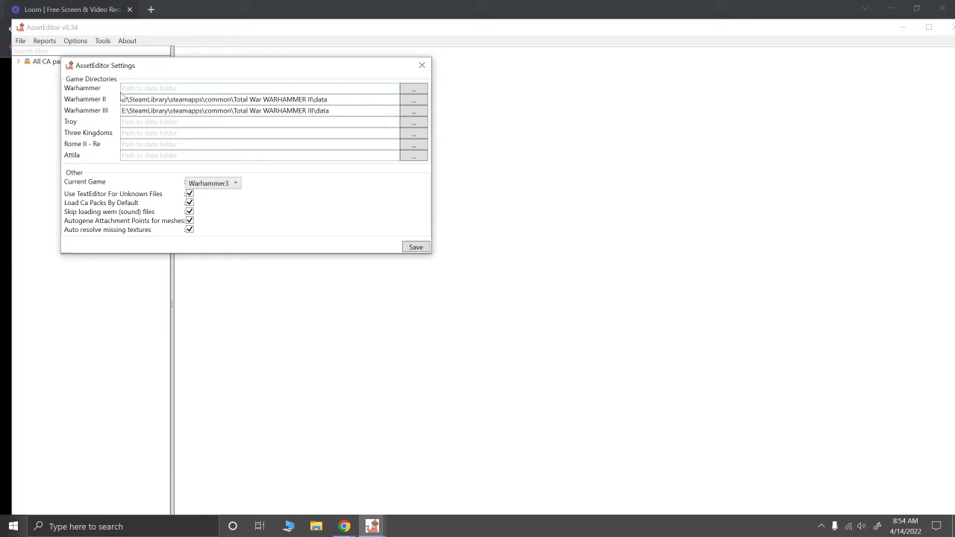
drag(148, 65, 202, 68)
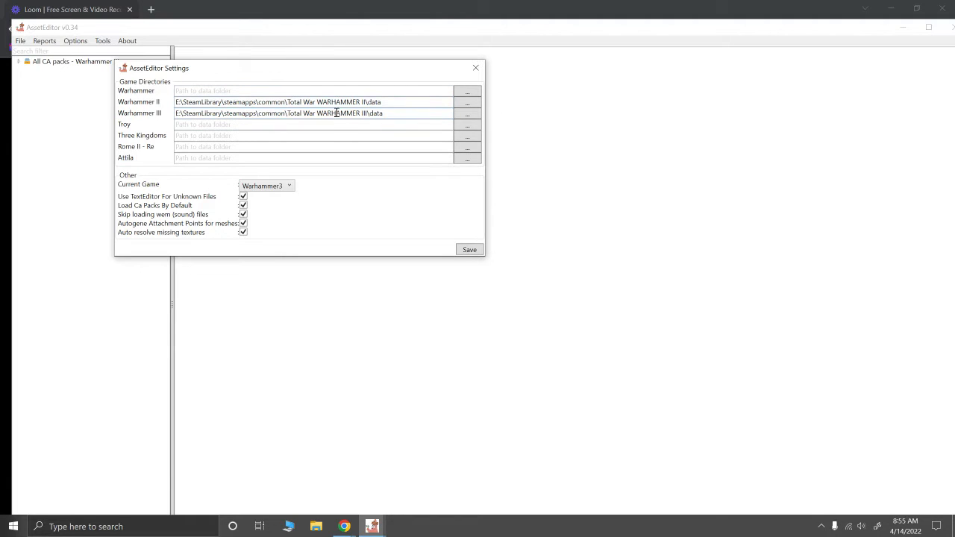
click(475, 68)
Load all game packfiles for Warhammer 2 alongside the Warhammer III packs.
click(20, 41)
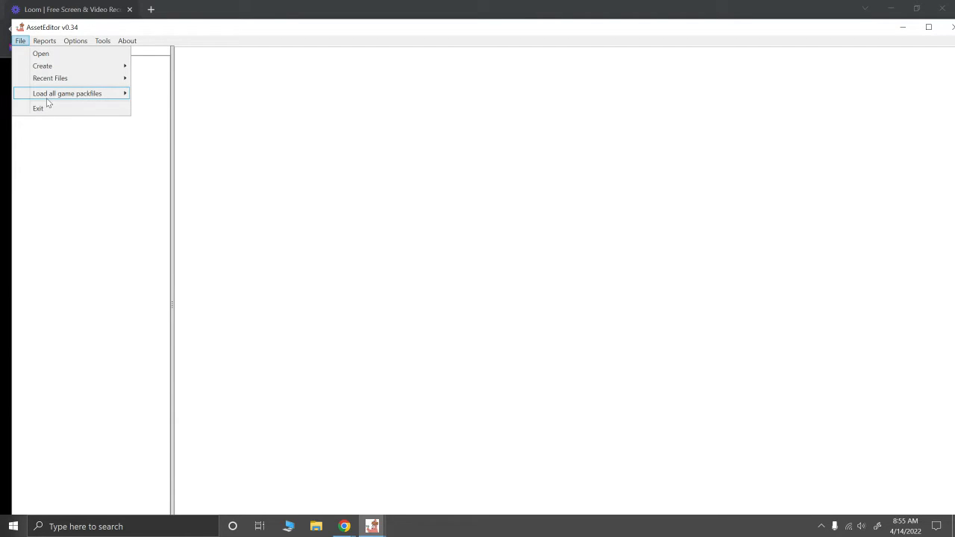
mouse_move(50, 96)
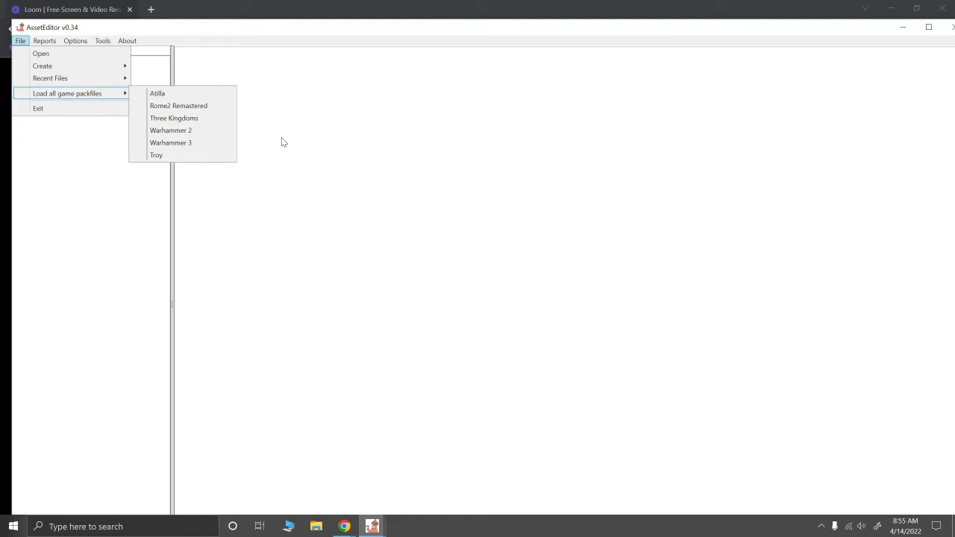
click(170, 142)
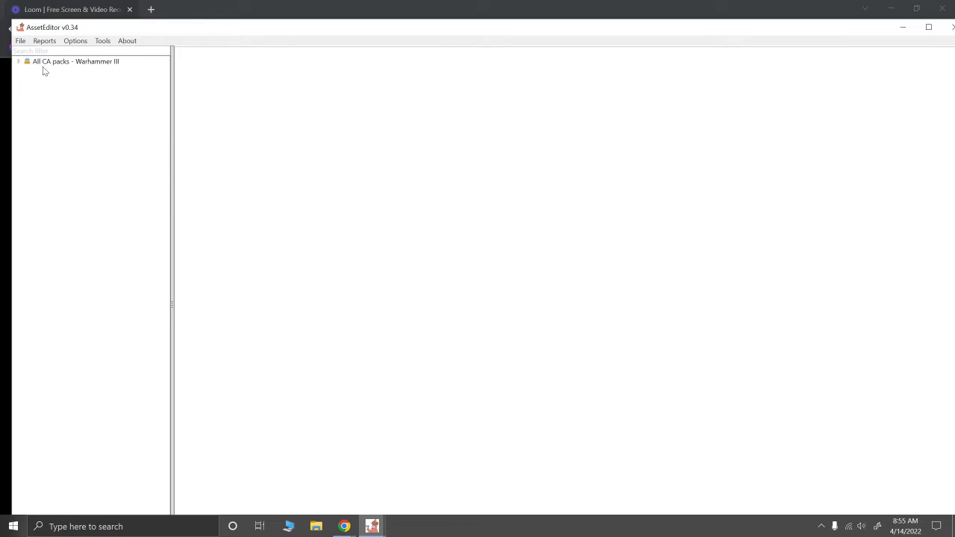
click(18, 62)
Open the pack file Woman Head.pack from the My Mods WH2 folder.
click(20, 41)
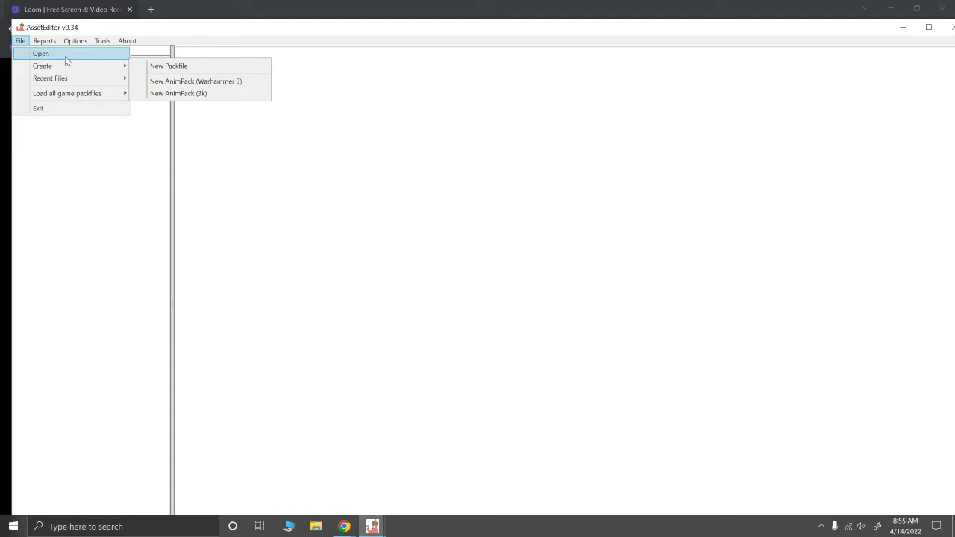
click(41, 54)
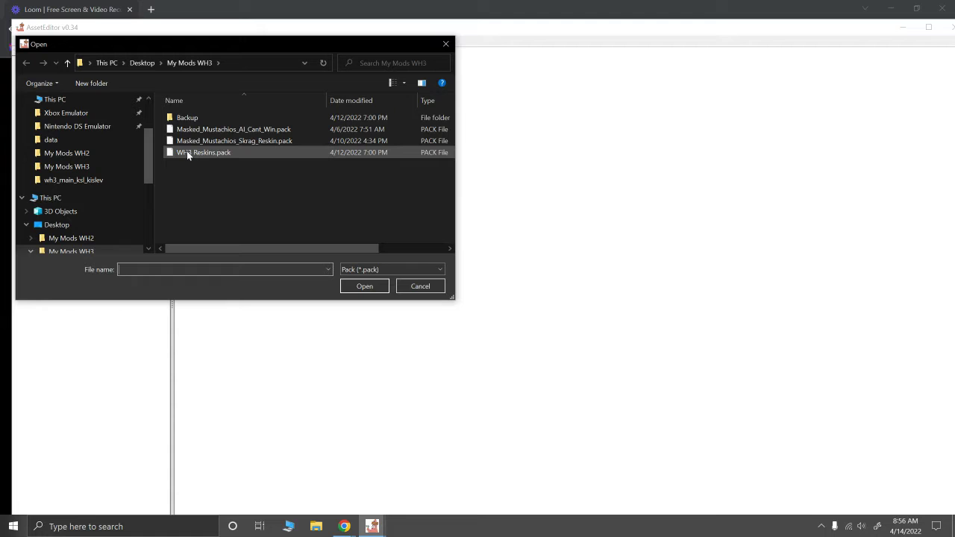
scroll(90, 172, up, 2)
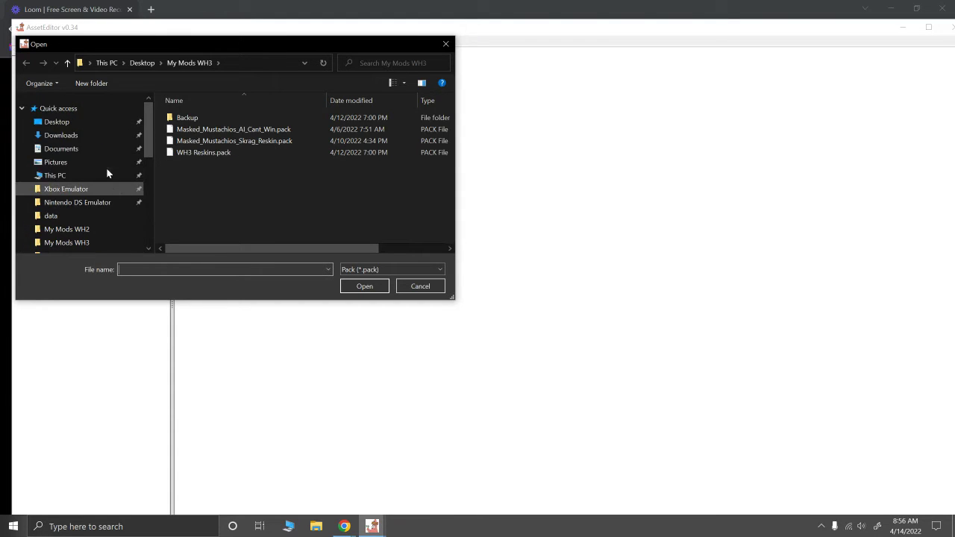
scroll(76, 162, down, 2)
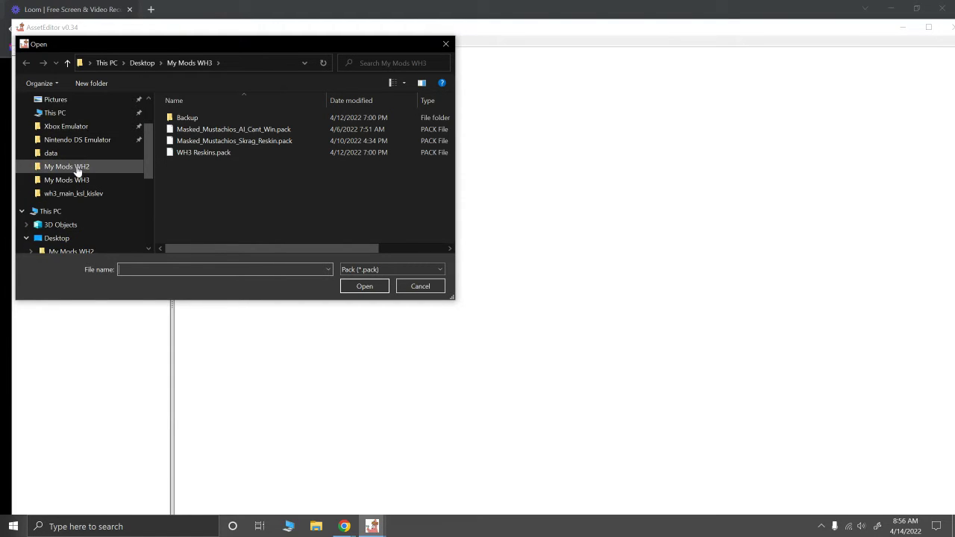
click(65, 167)
scroll(239, 168, down, 5)
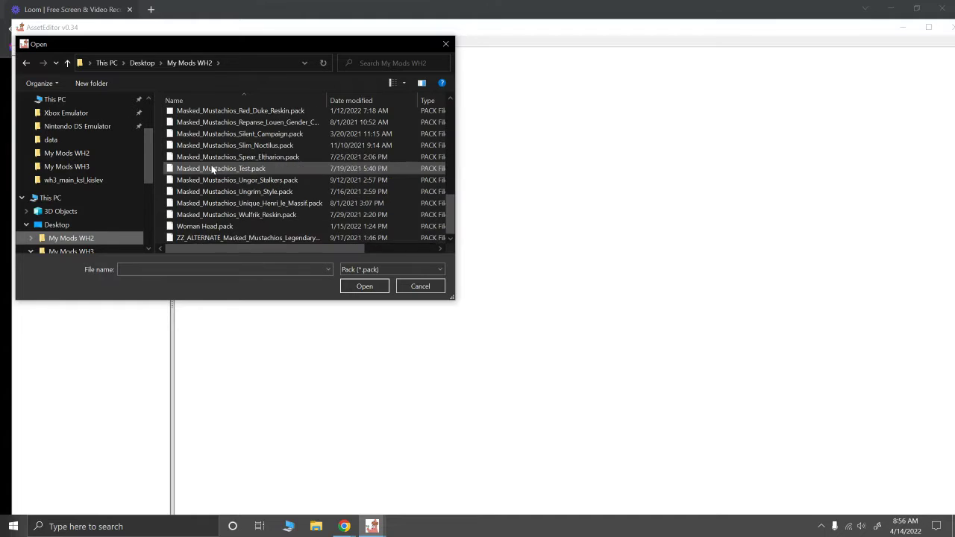
double_click(206, 227)
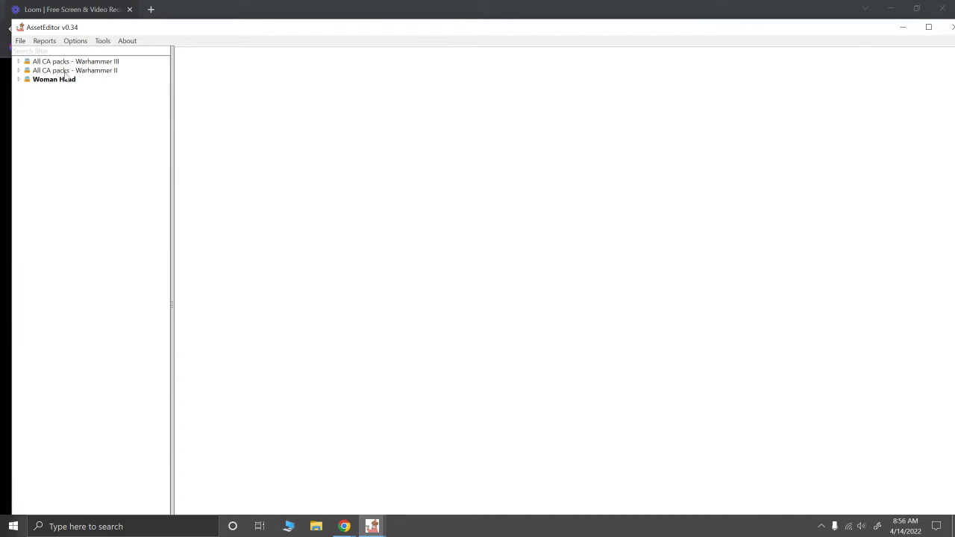
Examine the Woman Head pack's variantmeshes folder down to the hu1 subfolders of wh_variantmodels, and collapse the pack.
click(19, 80)
click(28, 97)
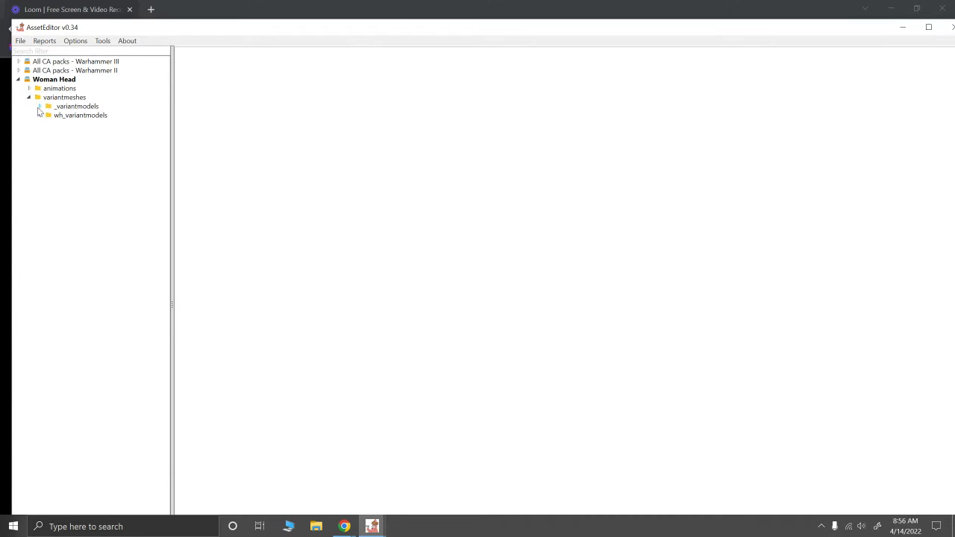
click(40, 106)
click(40, 124)
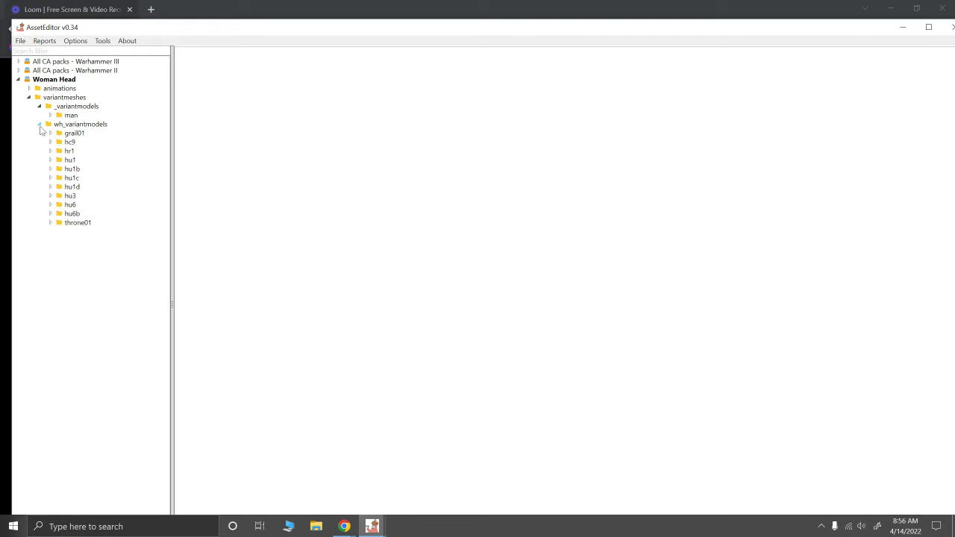
click(50, 161)
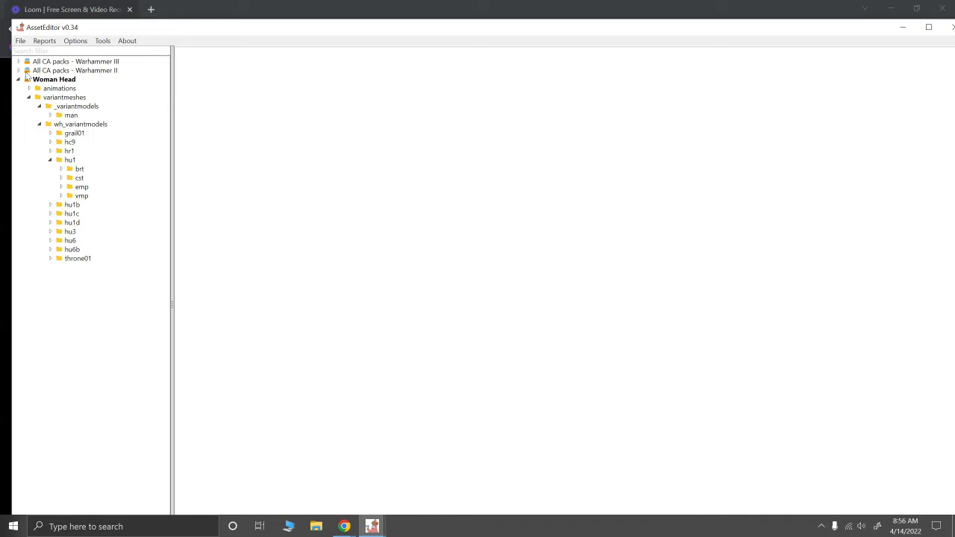
click(18, 80)
Expand variantmeshes and wh_variantmodels in the Warhammer III packs and look through the skeleton folders down to the hu series.
click(18, 62)
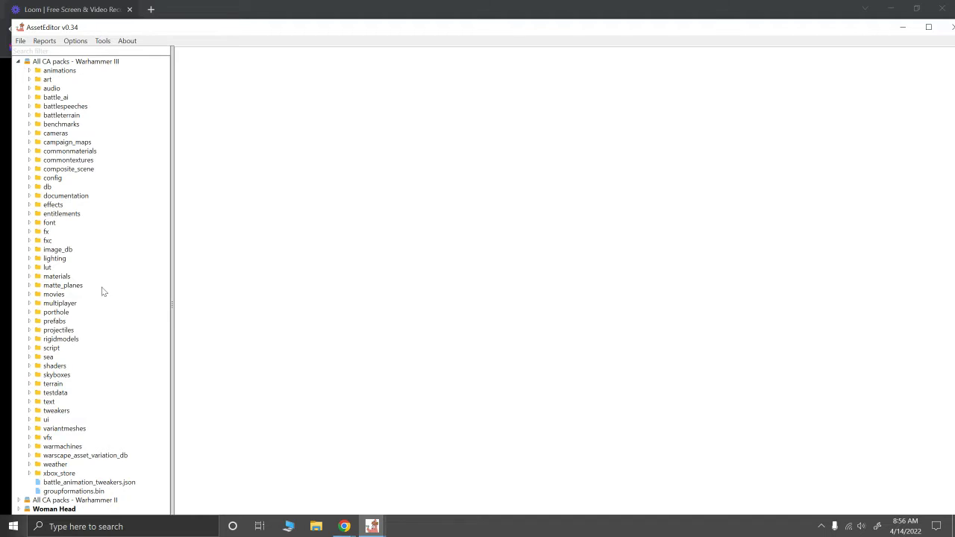
click(28, 429)
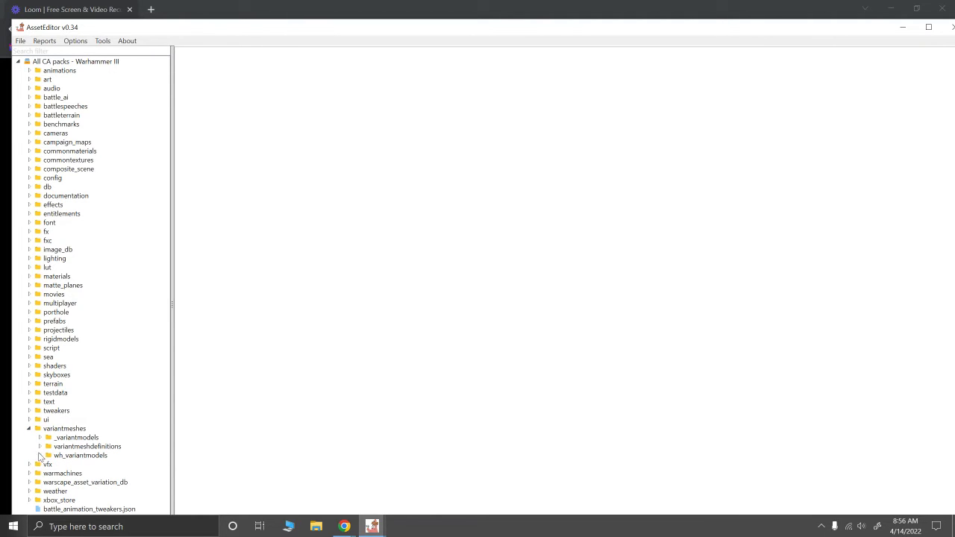
click(40, 455)
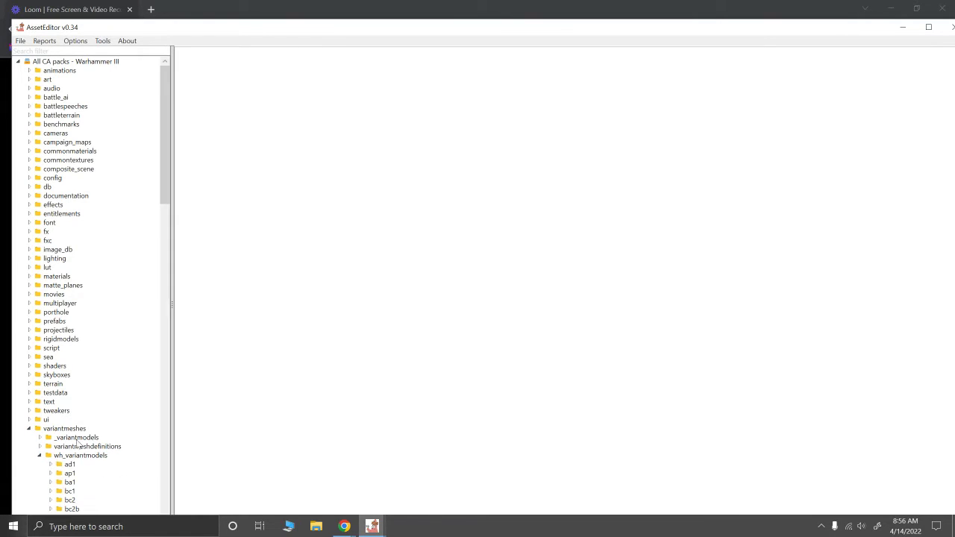
scroll(71, 429, down, 14)
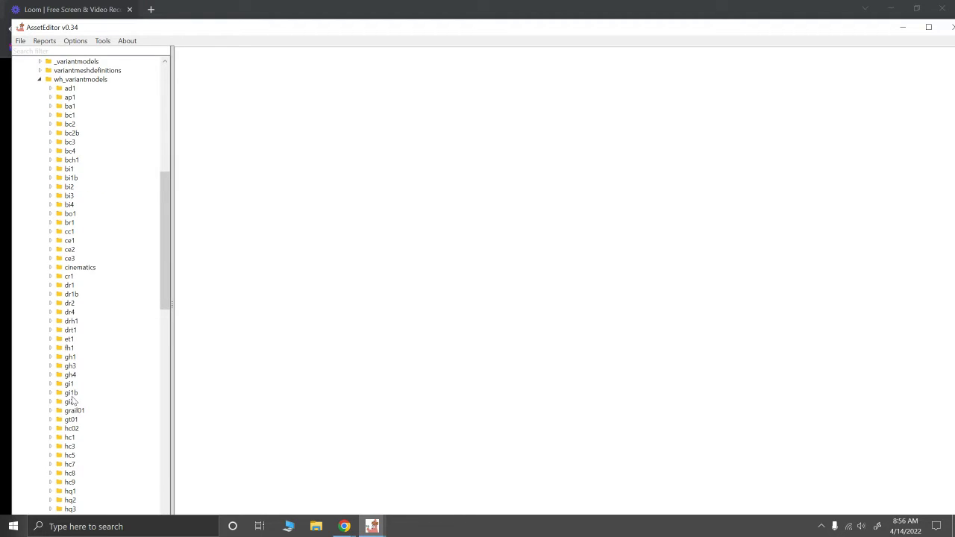
scroll(69, 394, down, 4)
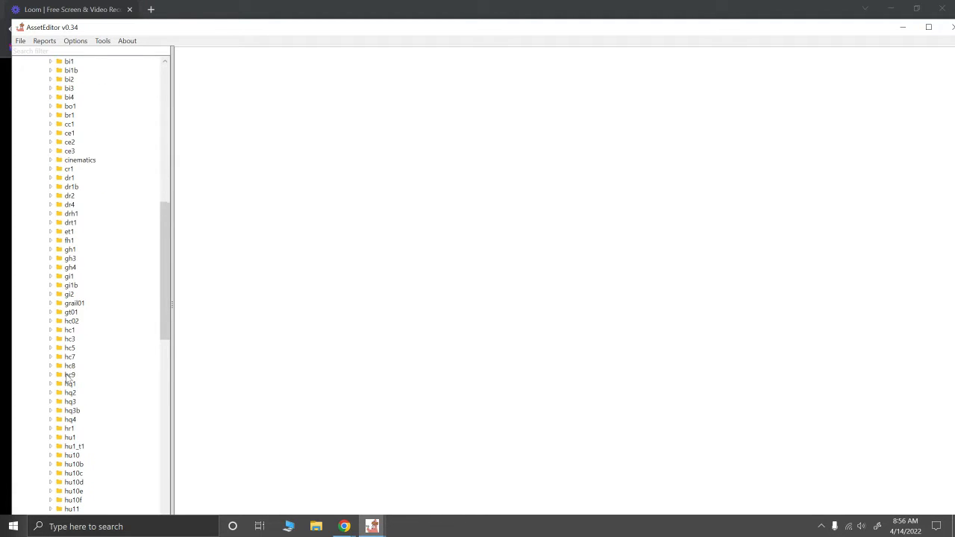
scroll(75, 374, down, 1)
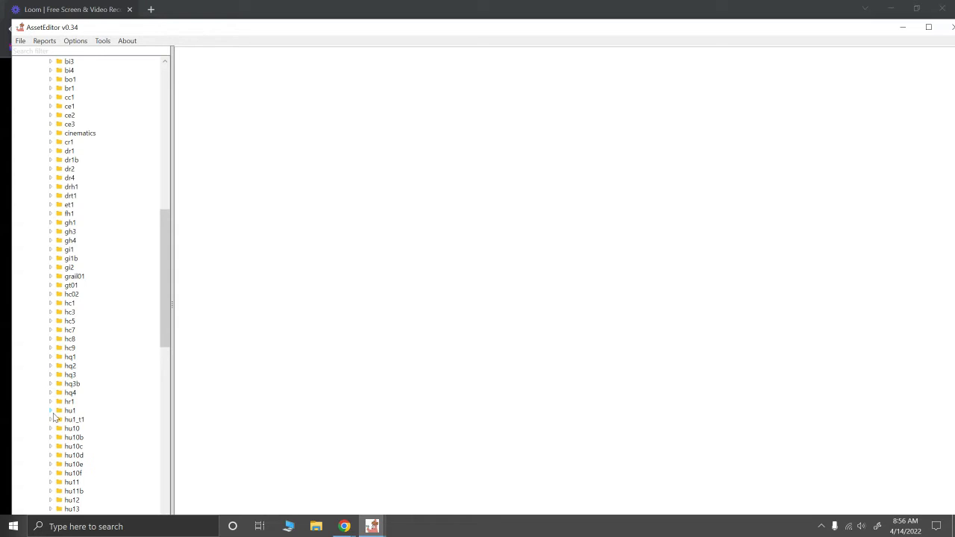
scroll(54, 415, down, 1)
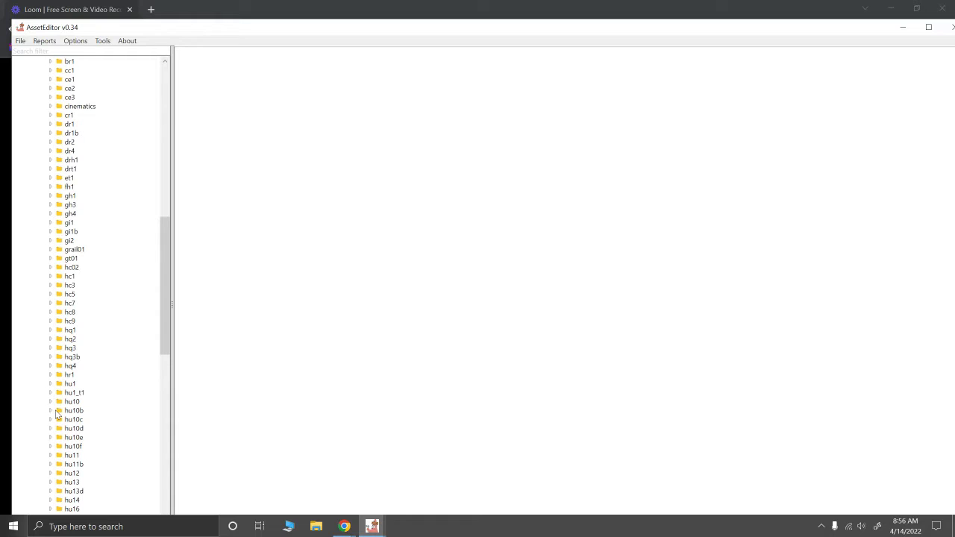
scroll(67, 429, down, 1)
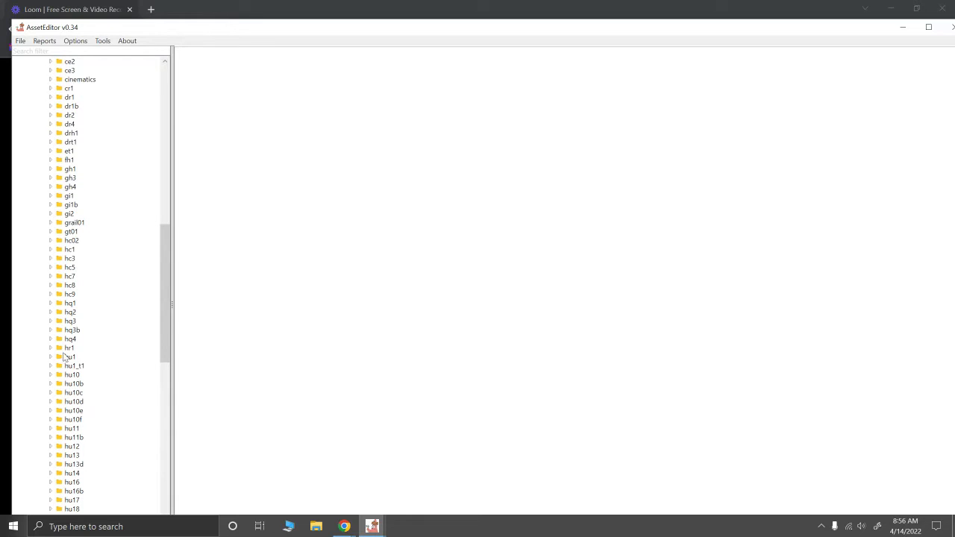
scroll(77, 444, down, 2)
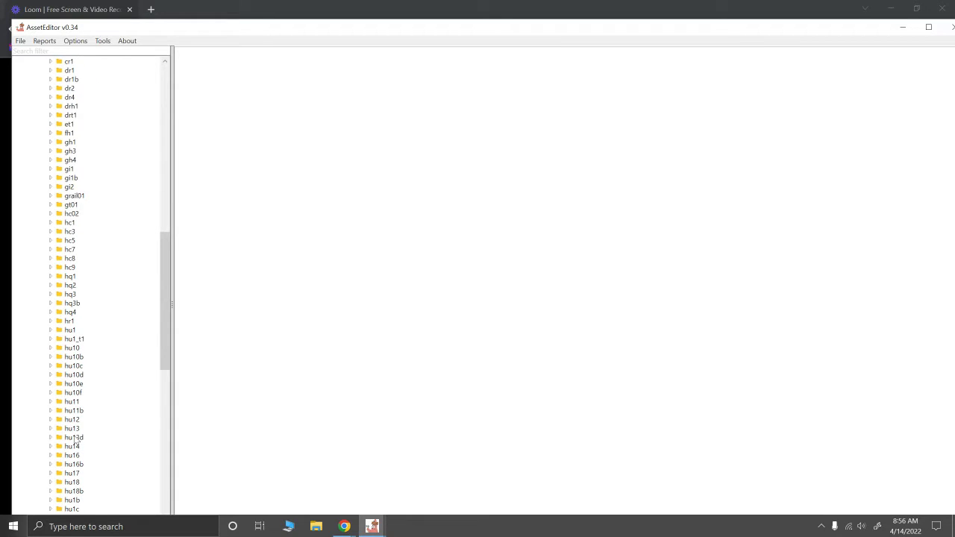
Examine which faction subfolders the hu1b, hu1, hu1c, hu1d and hu3 folders of wh_variantmodels contain.
click(50, 474)
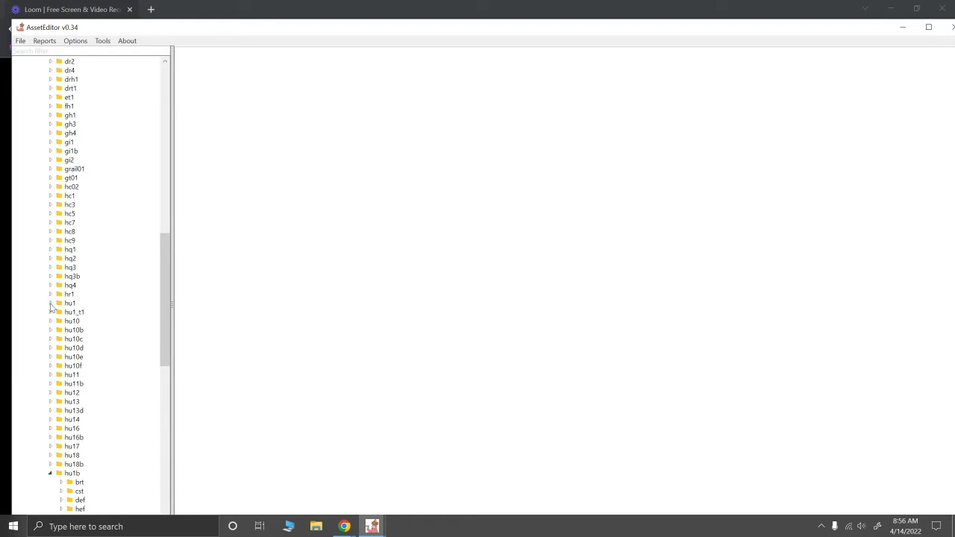
click(50, 304)
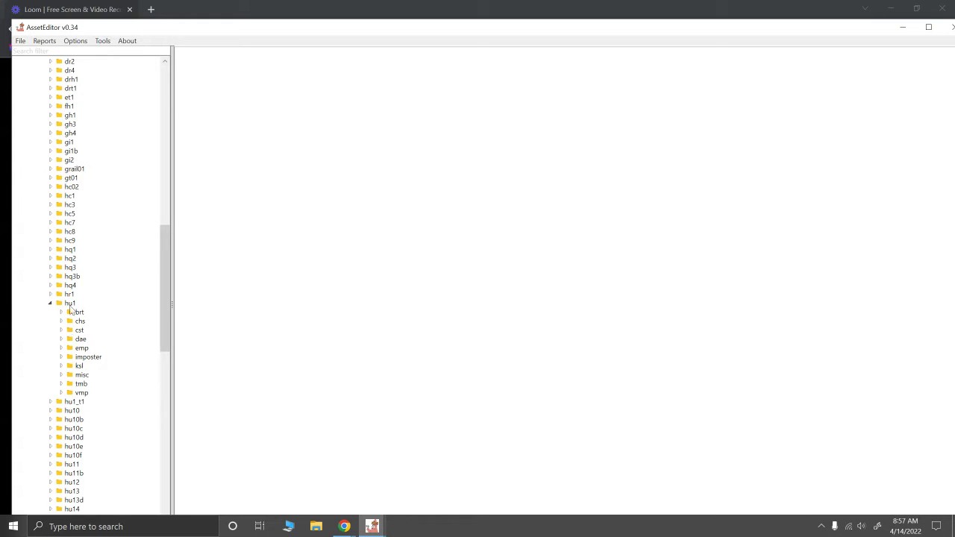
click(50, 304)
click(50, 473)
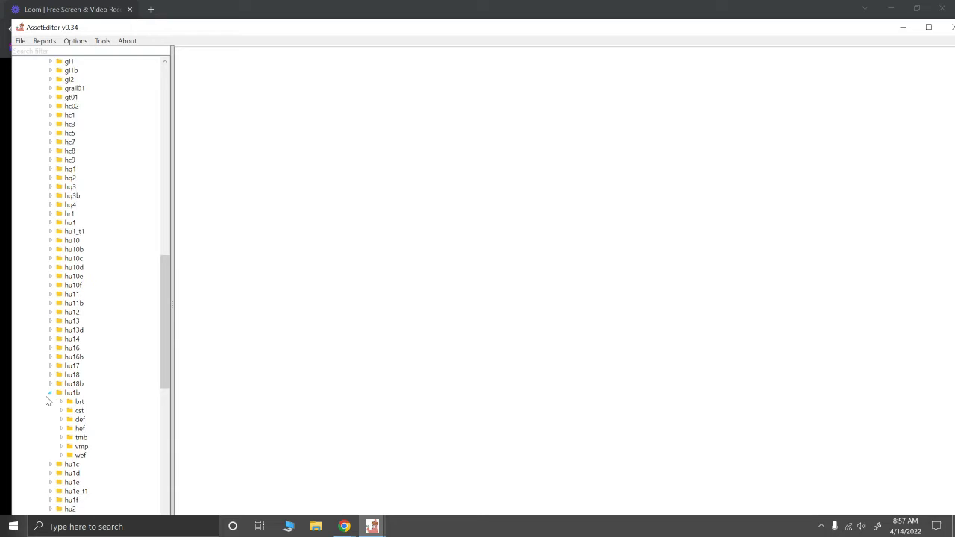
scroll(48, 399, down, 3)
click(50, 384)
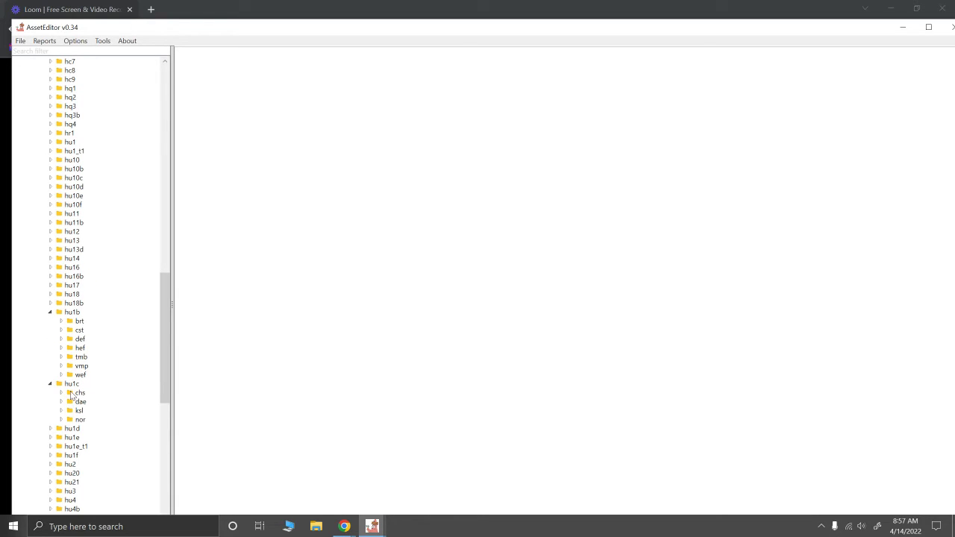
click(50, 384)
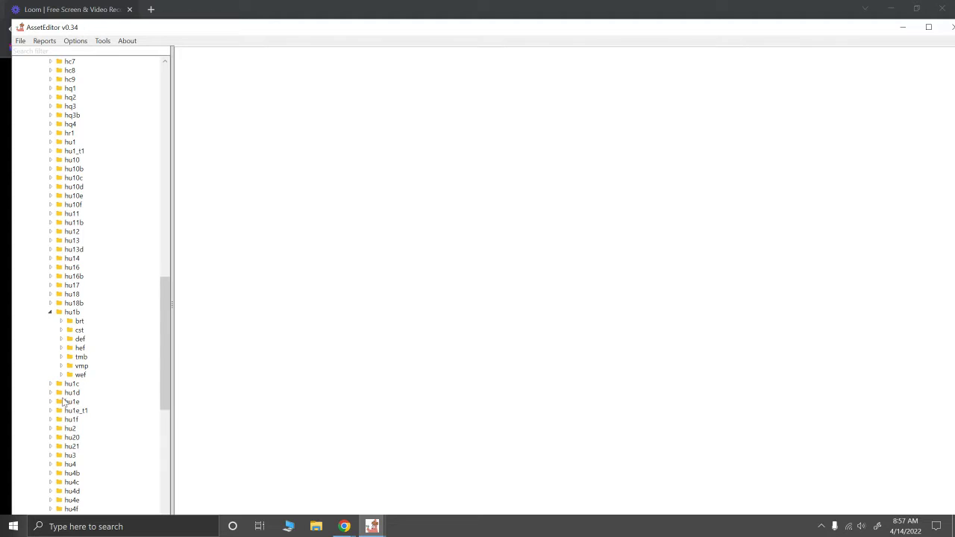
scroll(62, 401, down, 3)
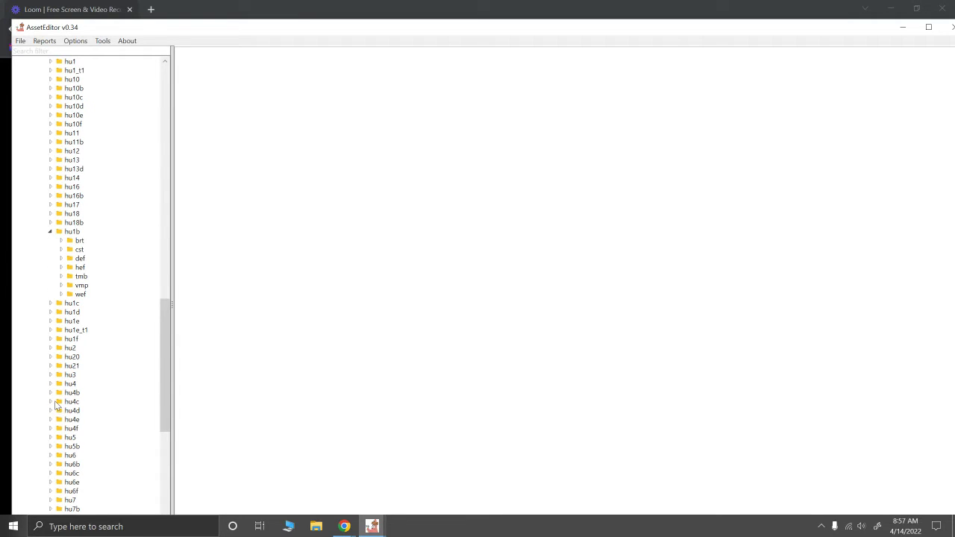
click(51, 312)
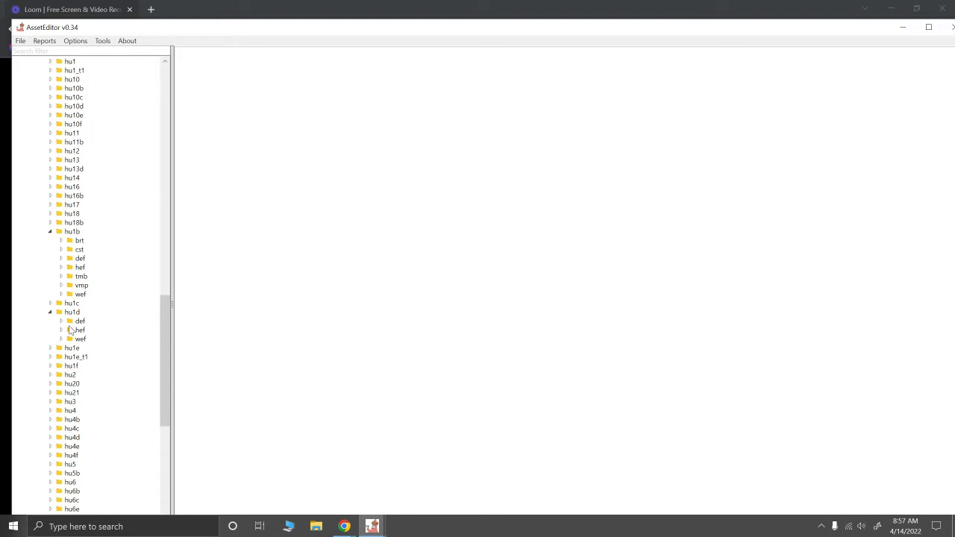
scroll(64, 355, down, 1)
click(51, 375)
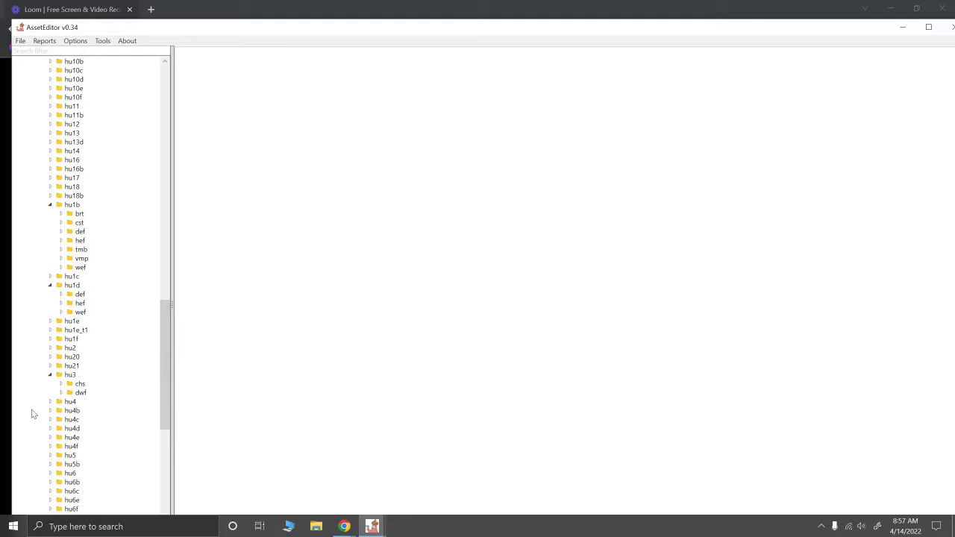
scroll(92, 251, up, 3)
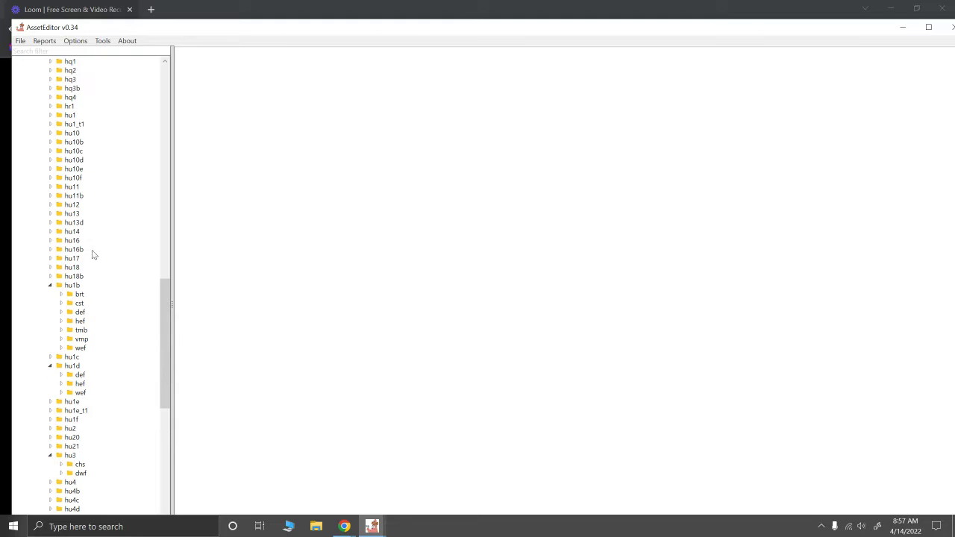
Filter the packs by "grom" and list the model files in the gt01/grn/grn_grom and hu3/dwf/dwf_grombrindal folders, widening the file tree to show full names.
click(78, 49)
text(grom)
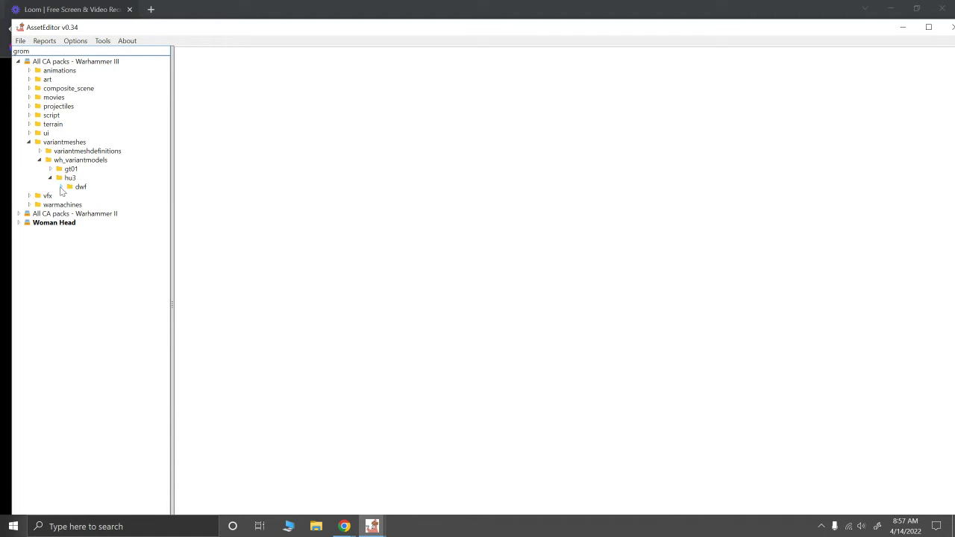
click(61, 186)
click(50, 168)
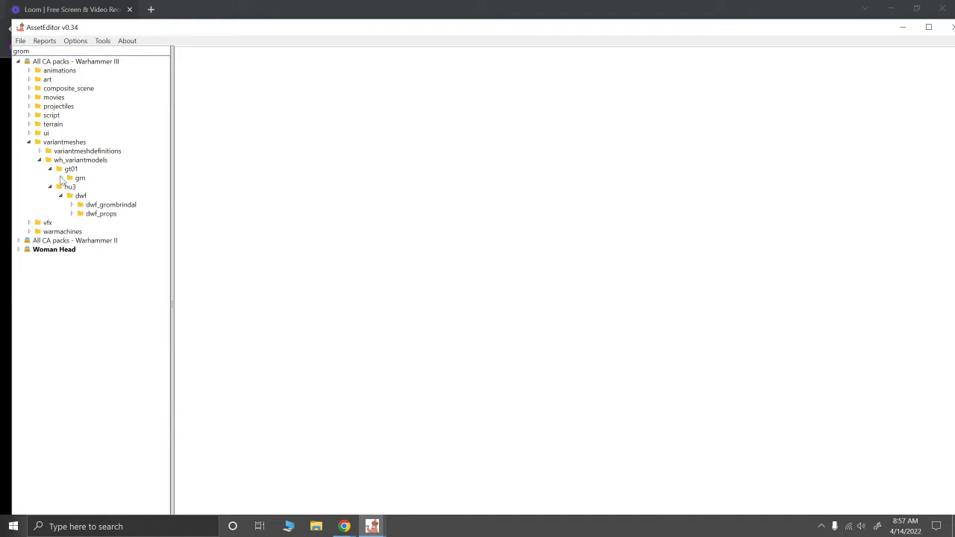
click(60, 178)
click(71, 186)
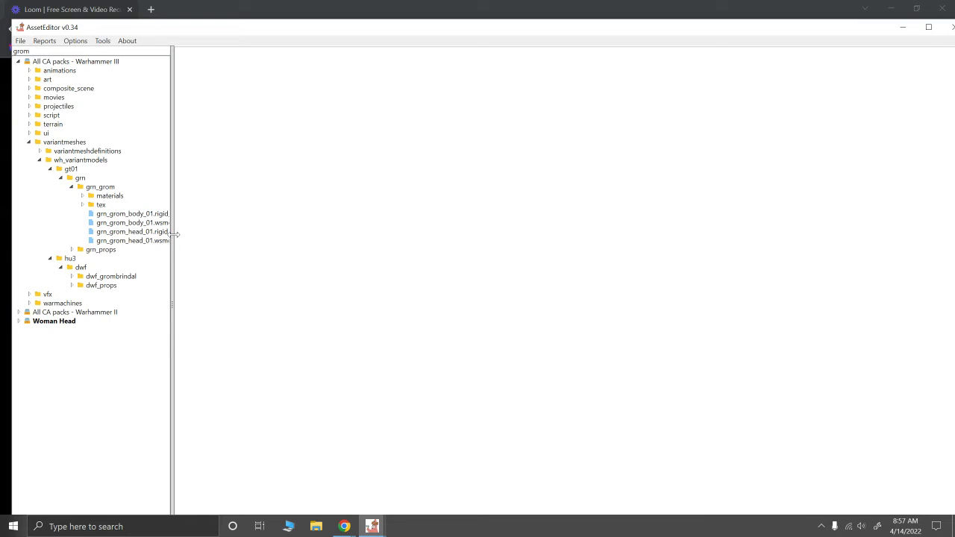
drag(172, 234, 248, 235)
click(72, 279)
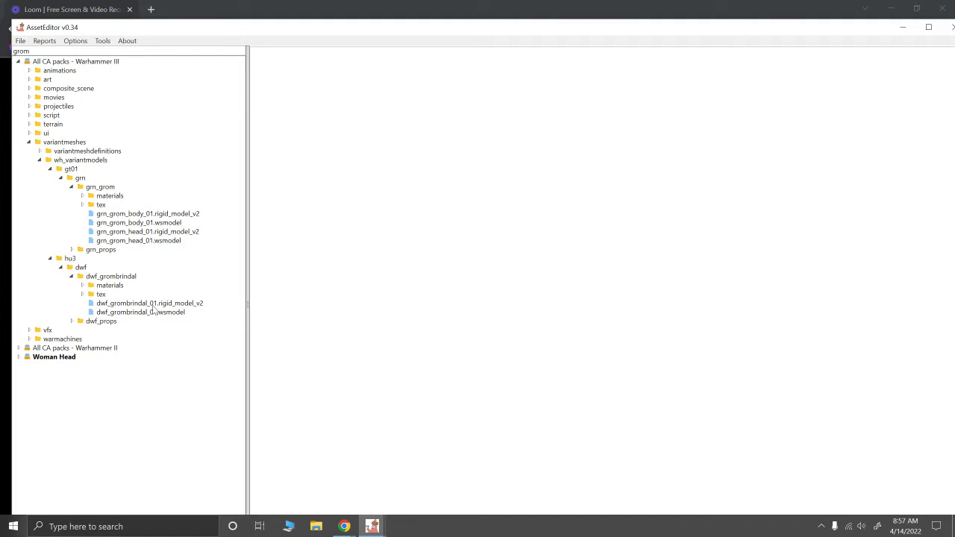
Open grn_grom_body_01.rigid_model_v2 from the grn_grom folder and view the body model from the front.
click(150, 214)
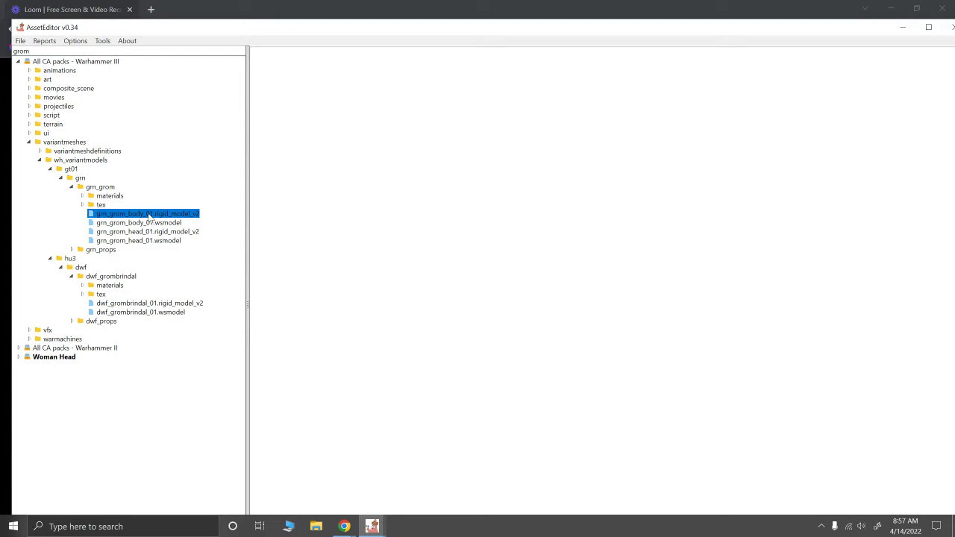
double_click(154, 215)
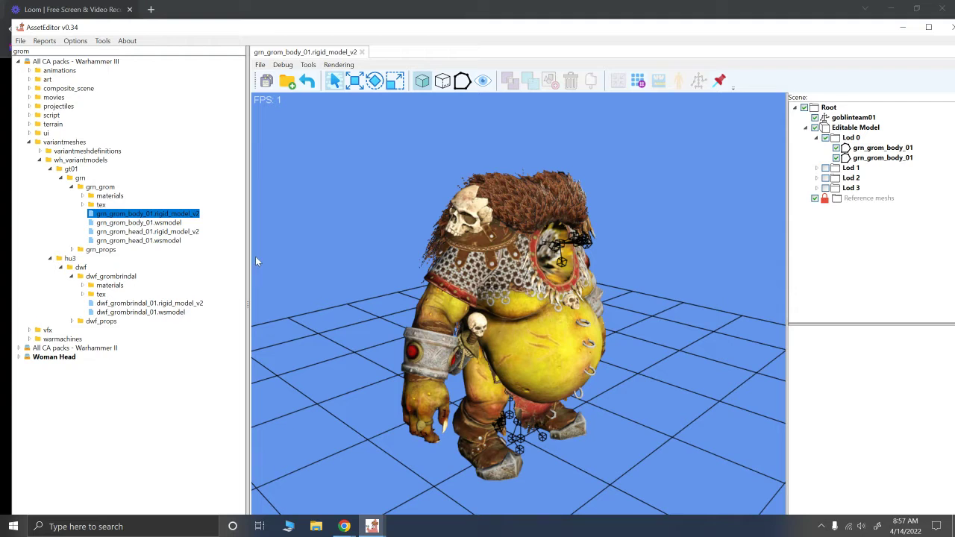
alt+drag(597, 261, 532, 269)
scroll(513, 336, up, 5)
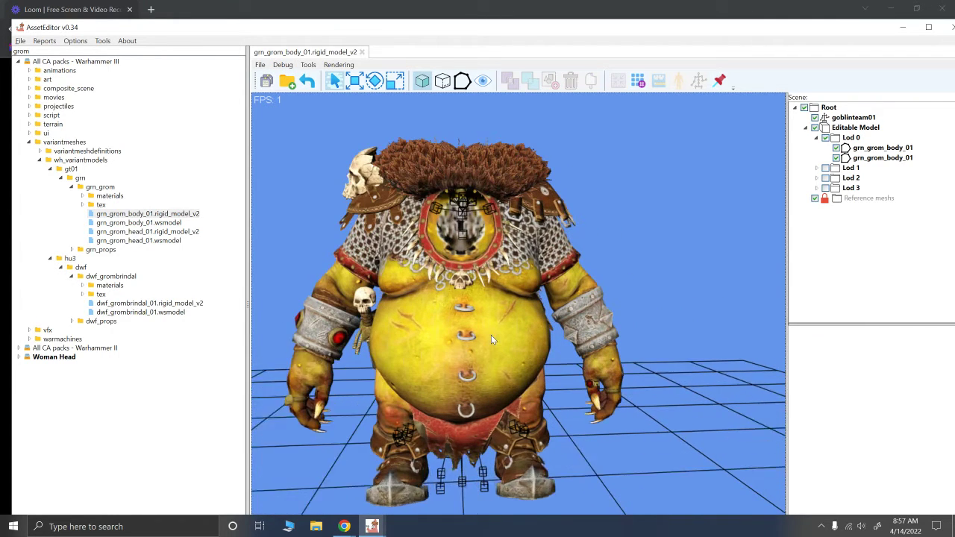
click(260, 65)
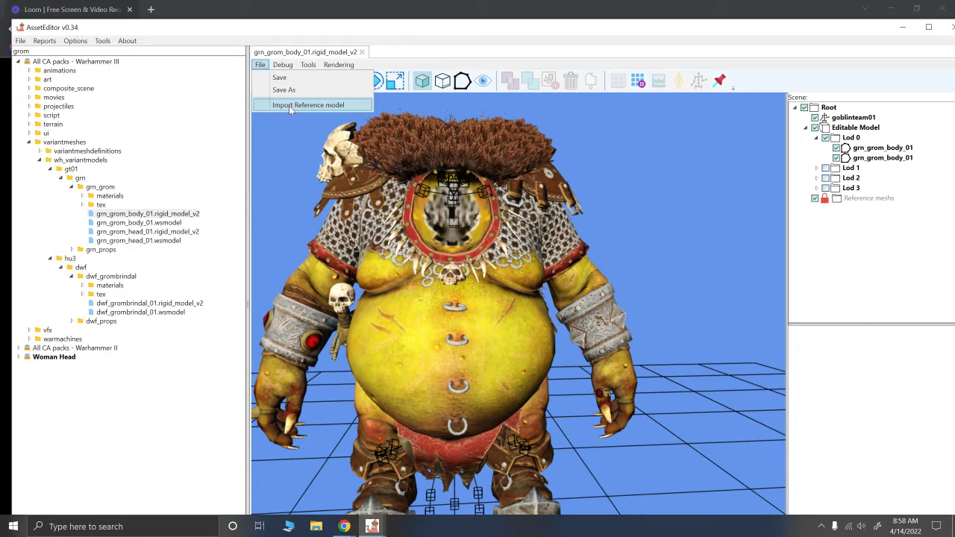
click(264, 67)
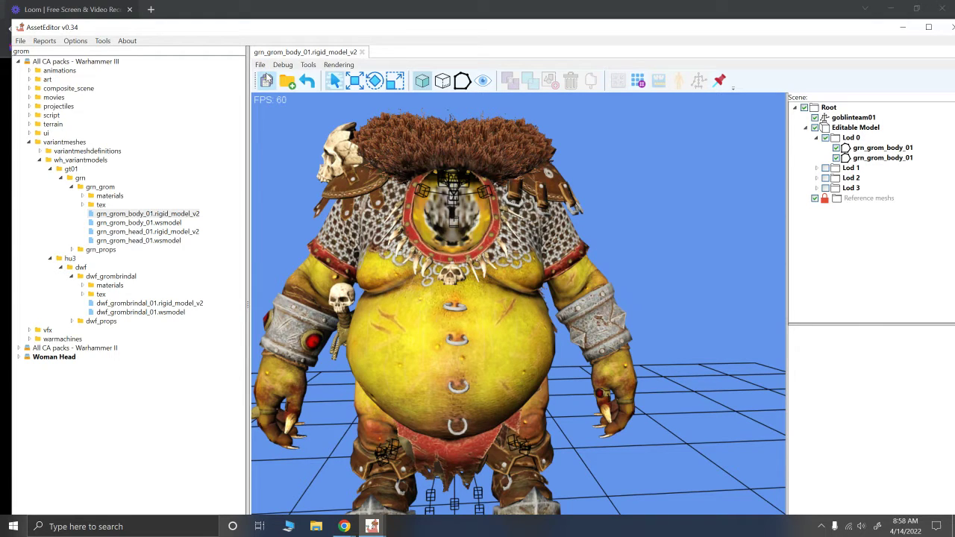
click(309, 65)
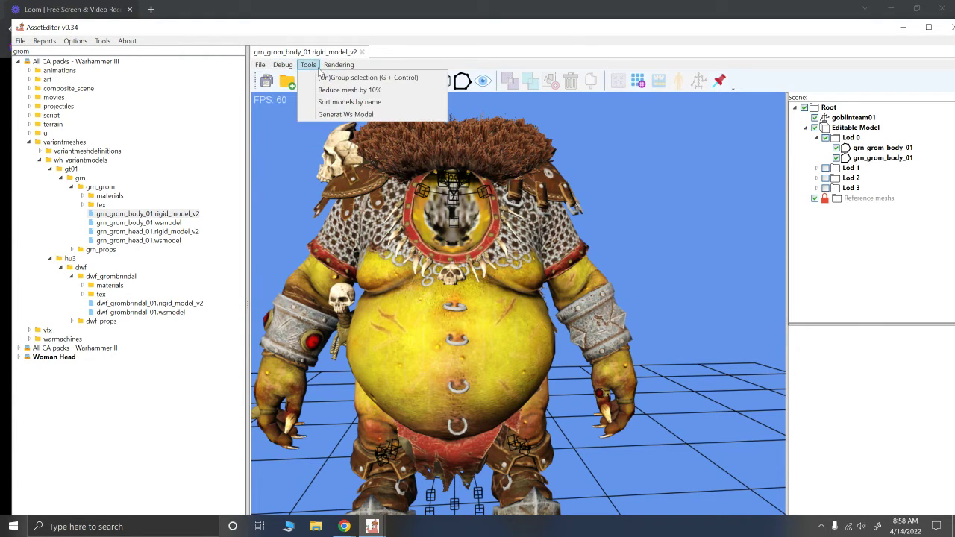
click(338, 115)
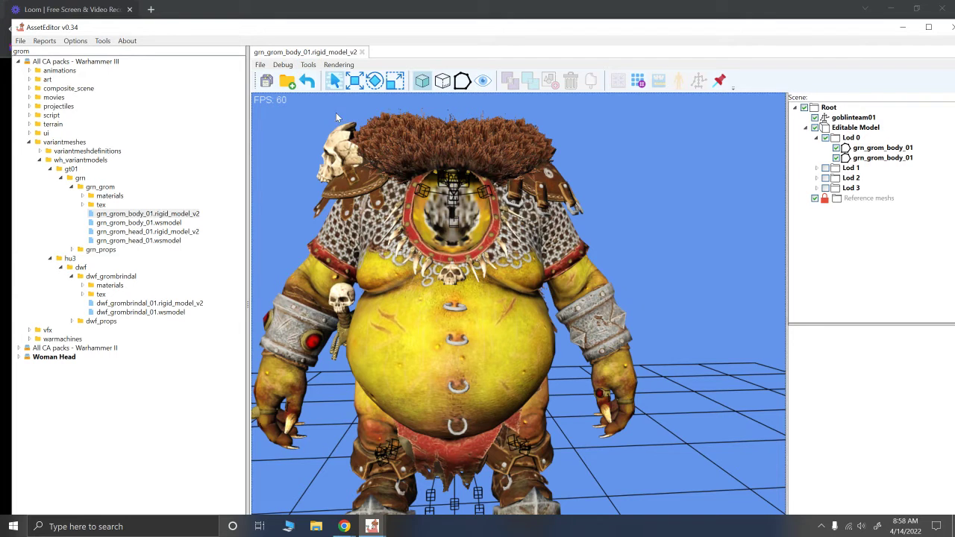
alt+drag(403, 291, 468, 349)
alt+right_drag(469, 349, 468, 253)
alt+scroll(461, 308, down, 3)
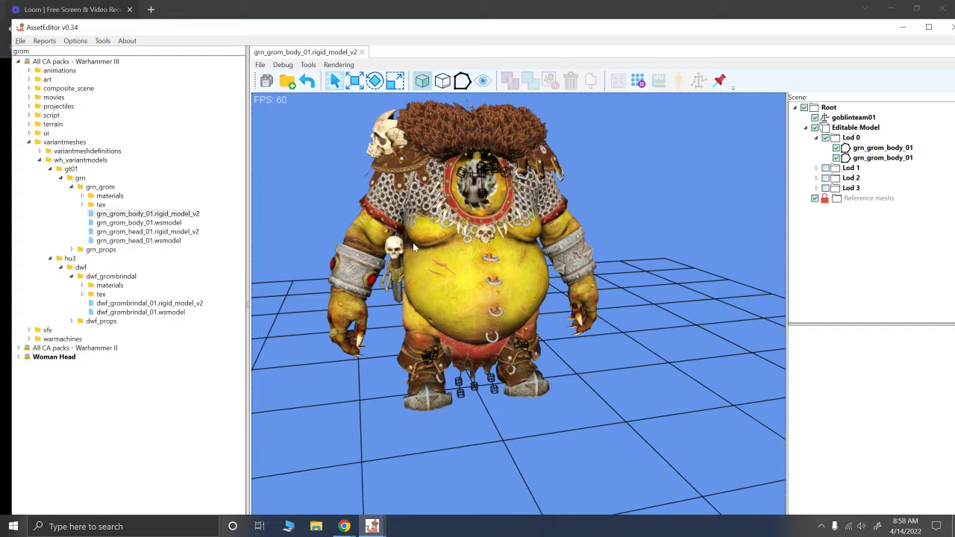
click(422, 273)
click(666, 277)
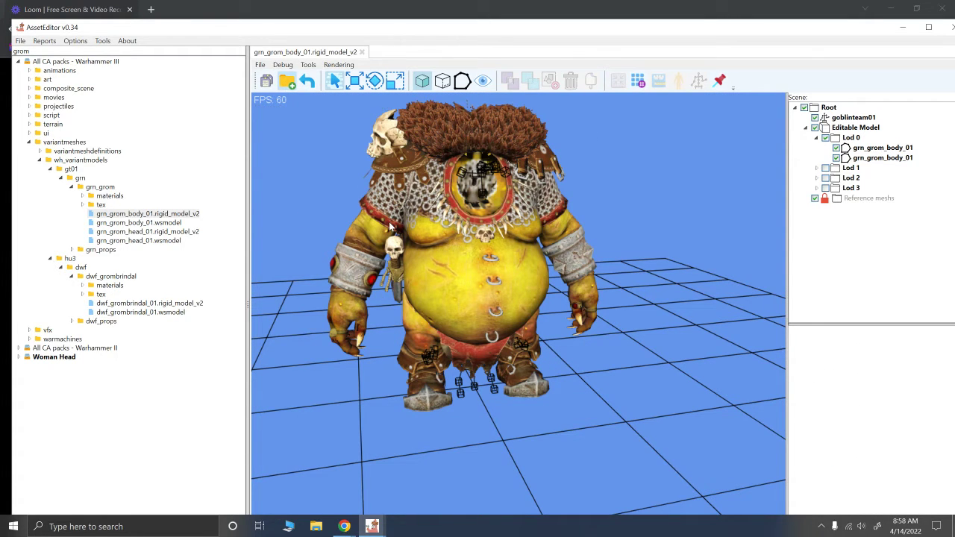
Import Grom's head model from the Warhammer III variantmeshes/wh_variantmodels/gt01/grn/grn_grom folder as a reference model, filtering the packs by "grom".
click(288, 80)
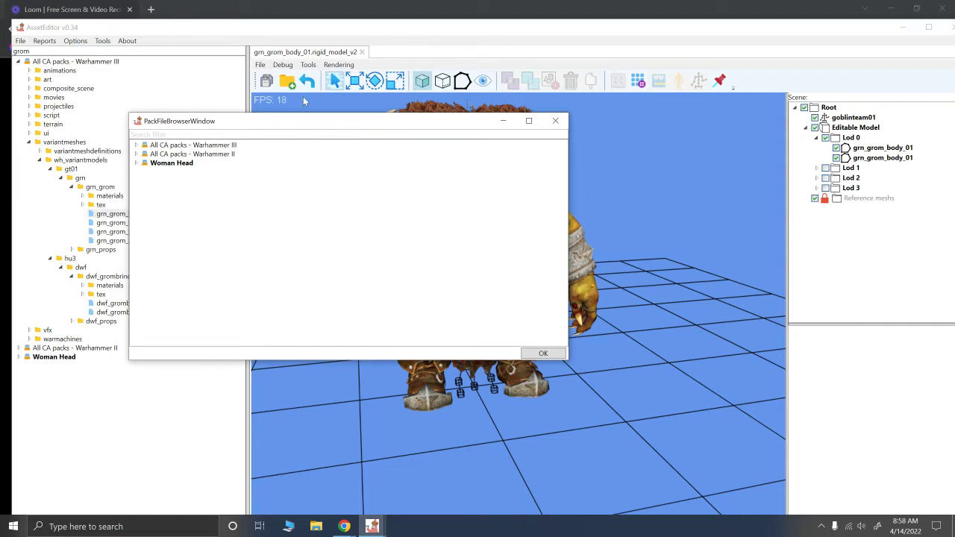
click(137, 146)
click(180, 137)
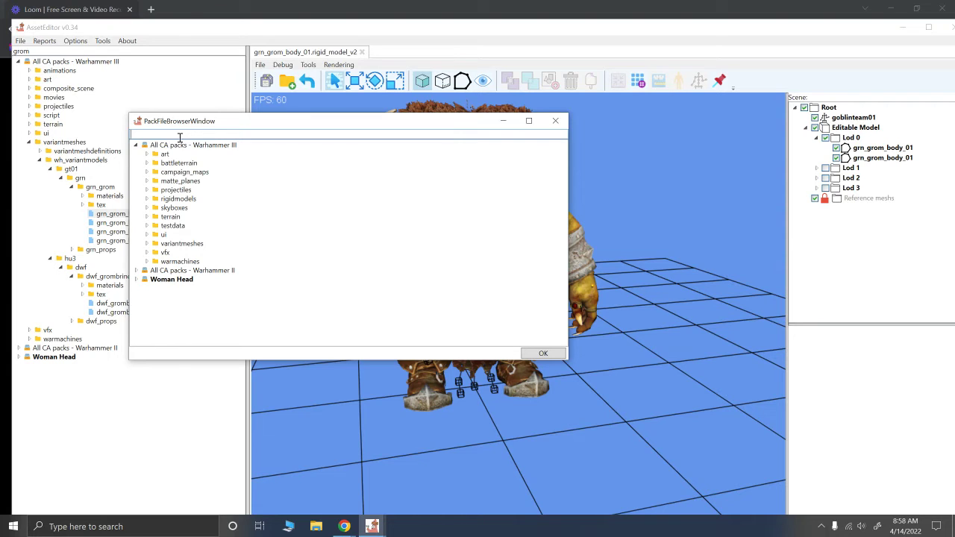
text(grom)
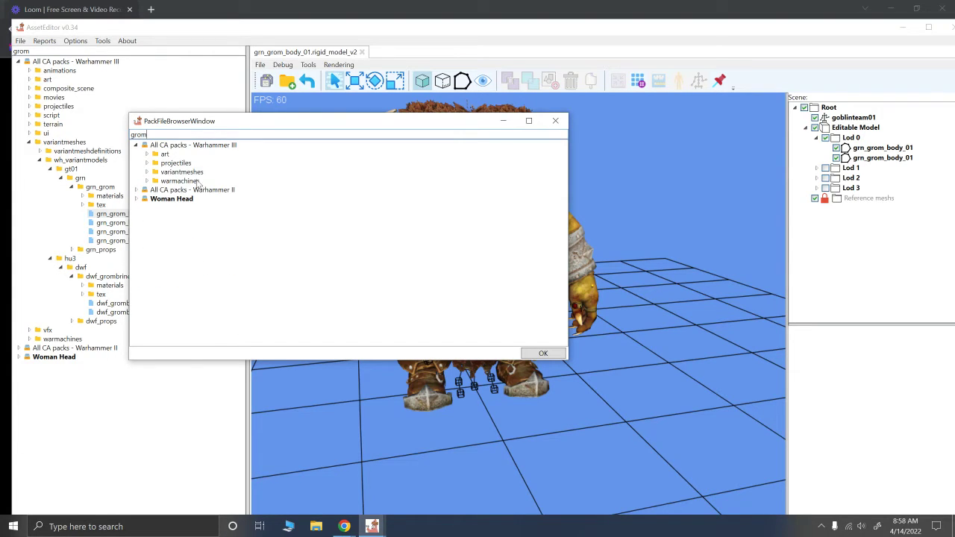
click(147, 181)
click(148, 173)
click(158, 190)
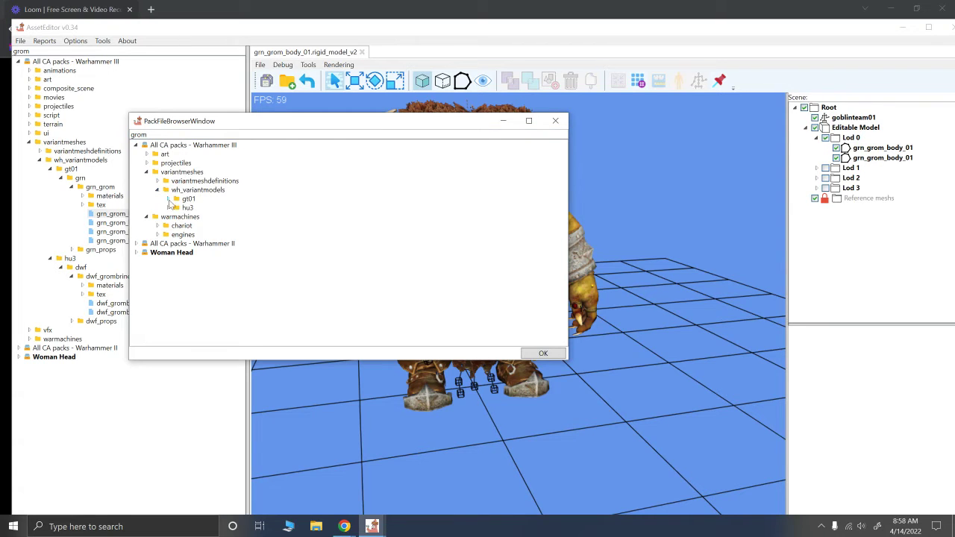
click(168, 200)
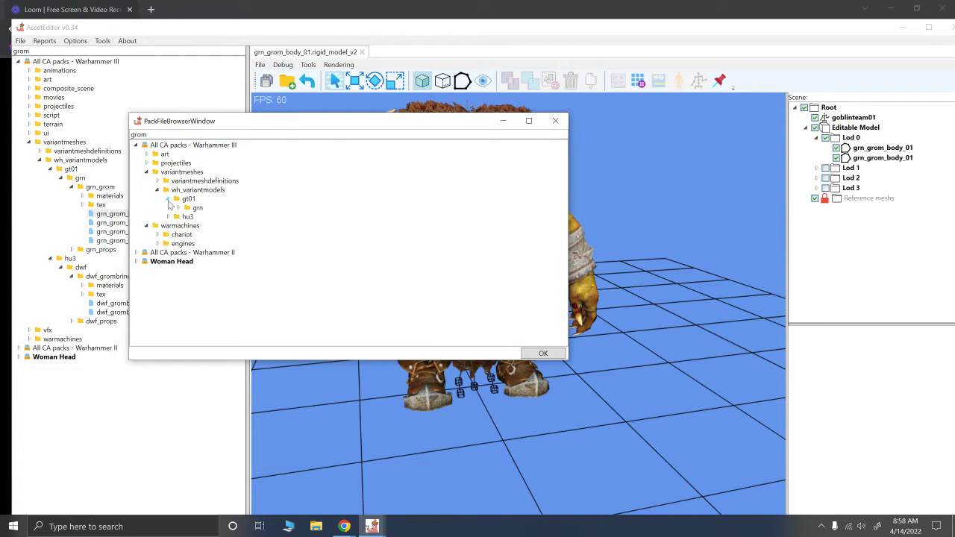
click(178, 207)
click(189, 216)
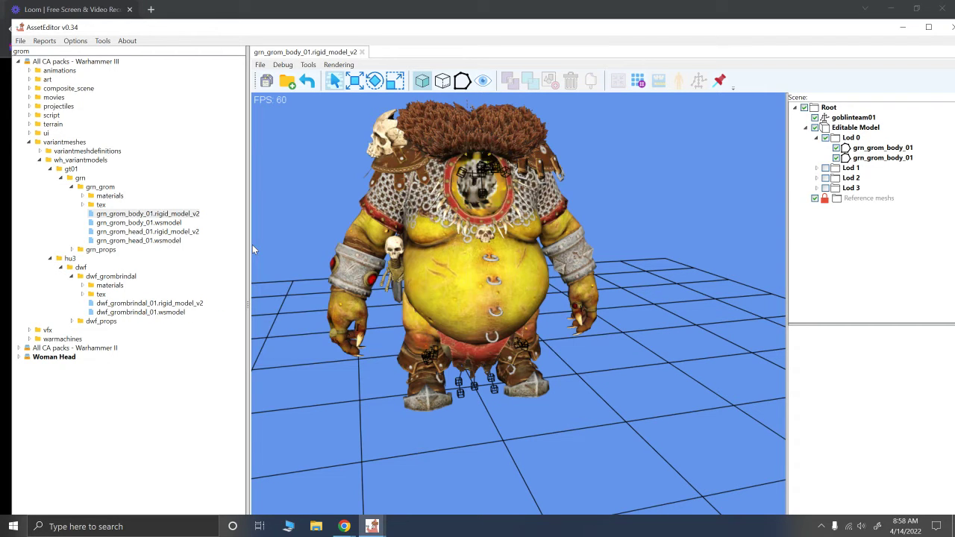
double_click(252, 244)
alt+right_drag(714, 201, 700, 225)
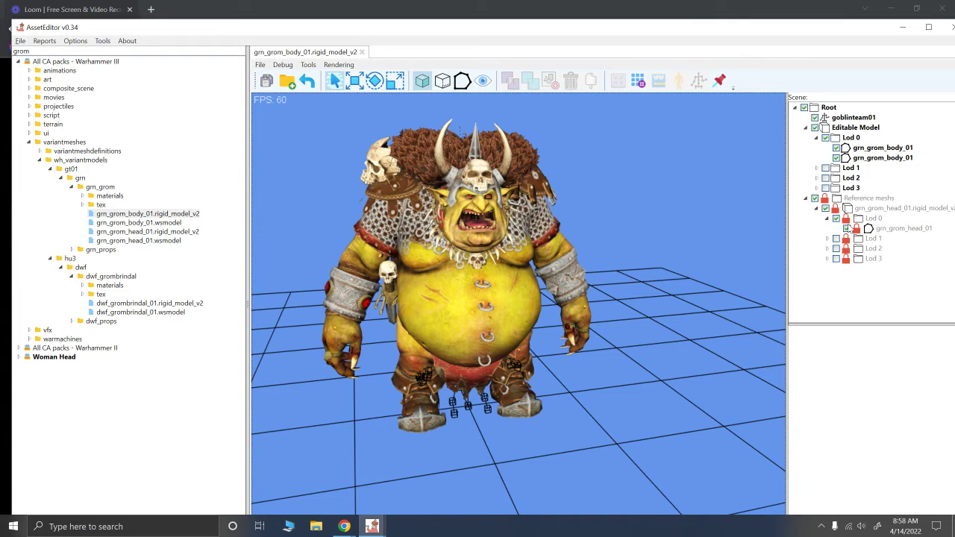
Make the imported grn_grom_head_01 reference model editable and check its mesh in Lod 0 of the editable model.
click(888, 229)
right_click(889, 229)
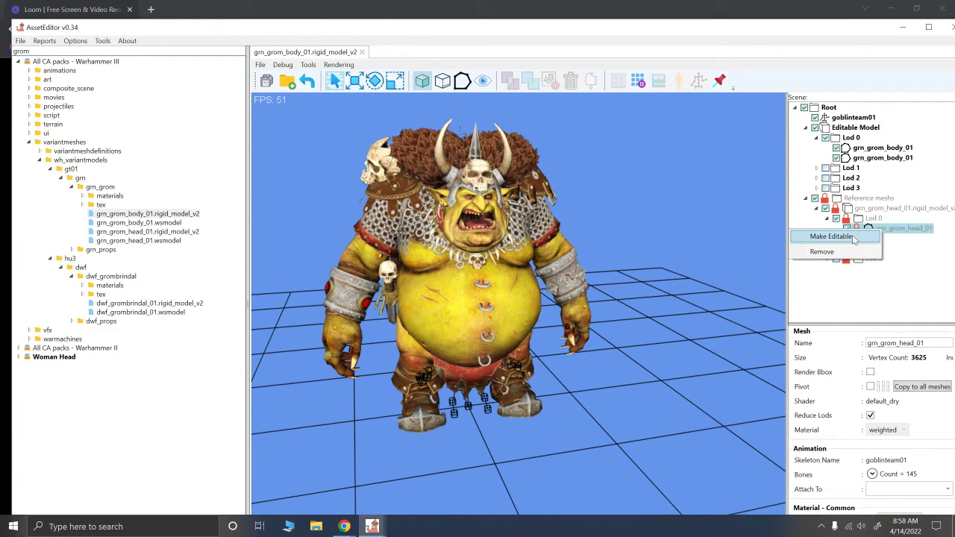
click(902, 209)
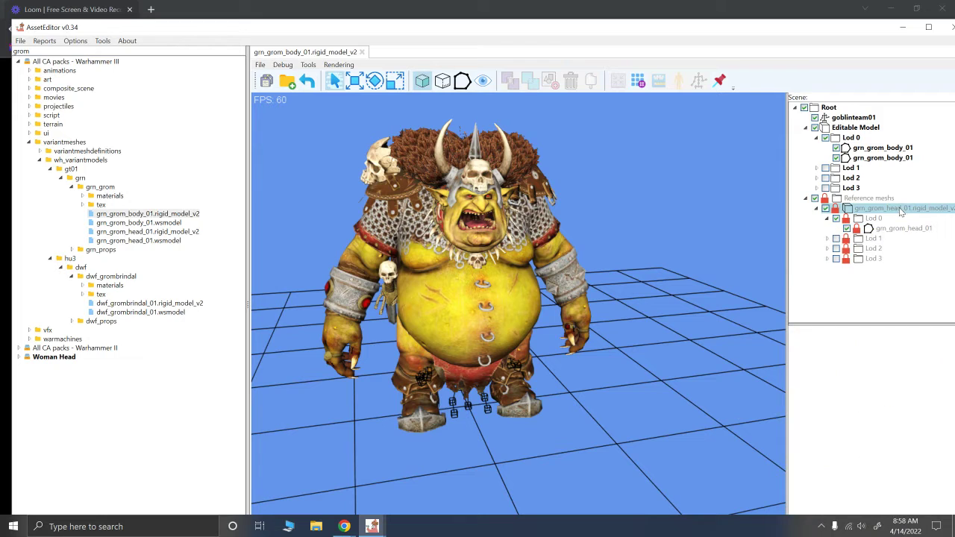
right_click(900, 208)
click(855, 216)
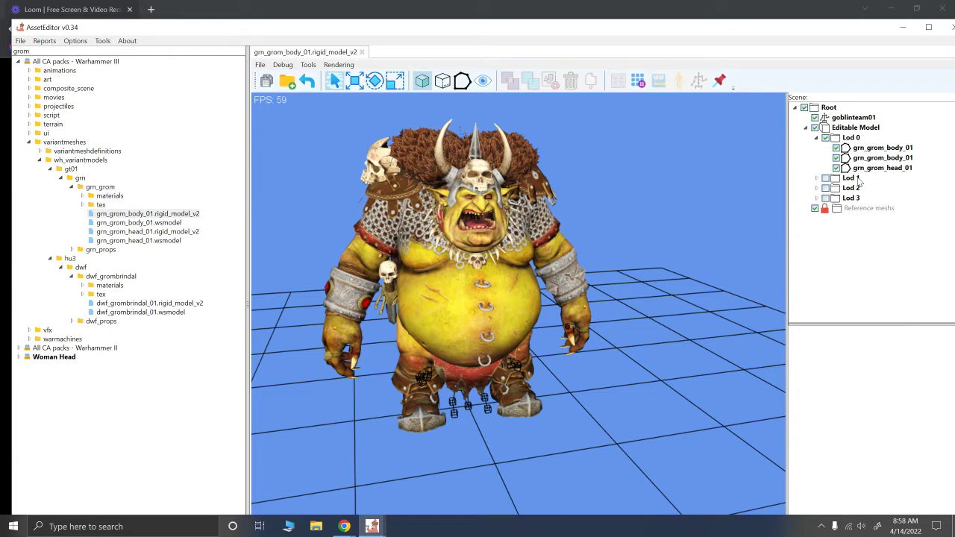
click(860, 168)
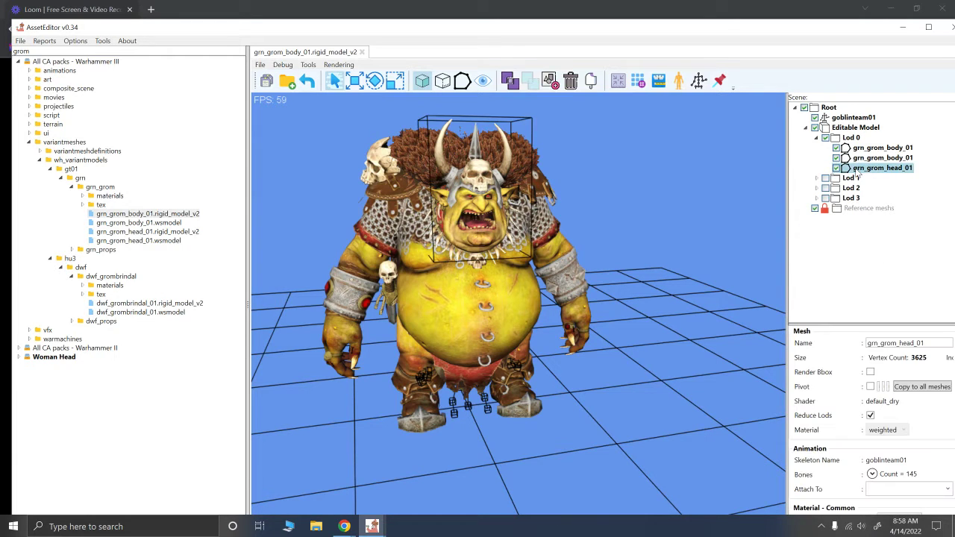
click(630, 242)
Hide the Lod 0 meshes to examine the goblinteam01 skeleton from several angles, and show the meshes again.
alt+drag(780, 182, 533, 324)
click(826, 137)
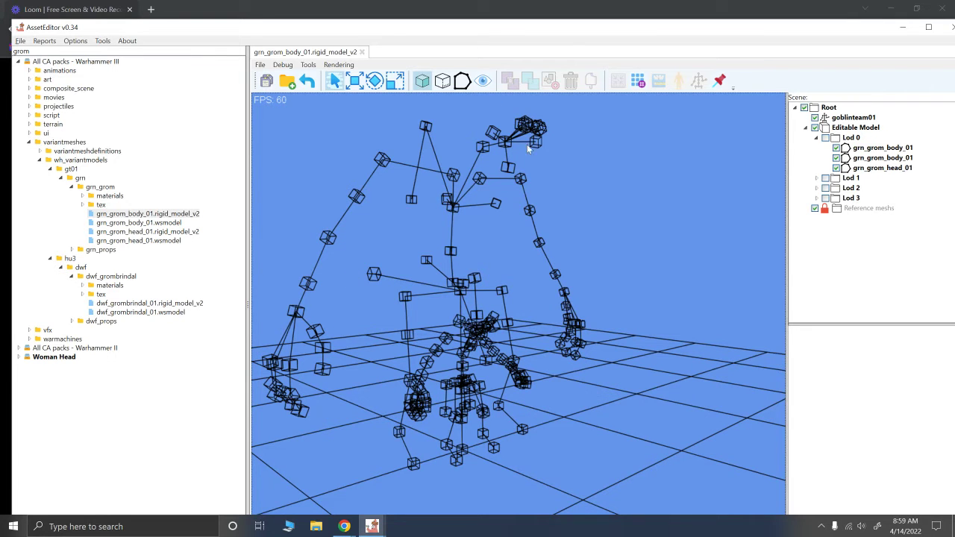
alt+drag(528, 145, 535, 255)
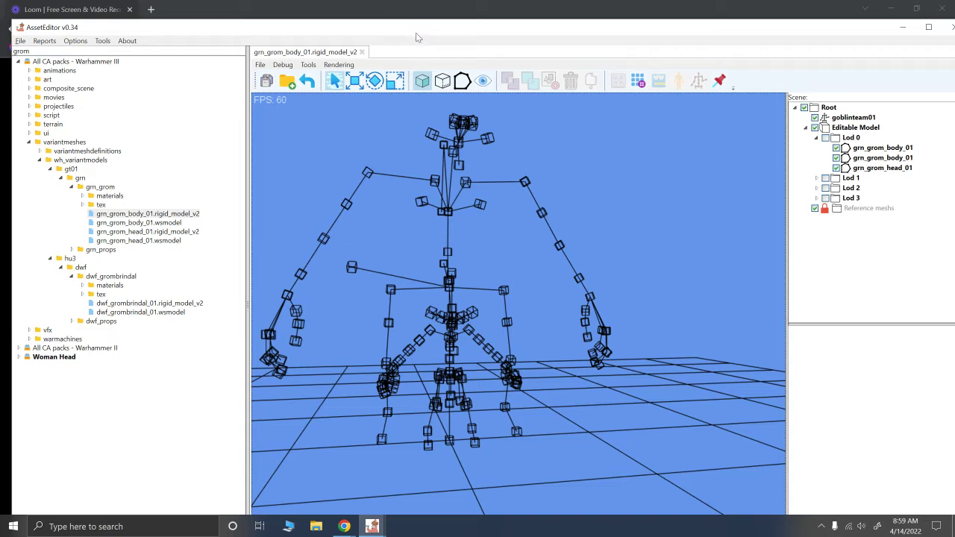
drag(413, 33, 411, 17)
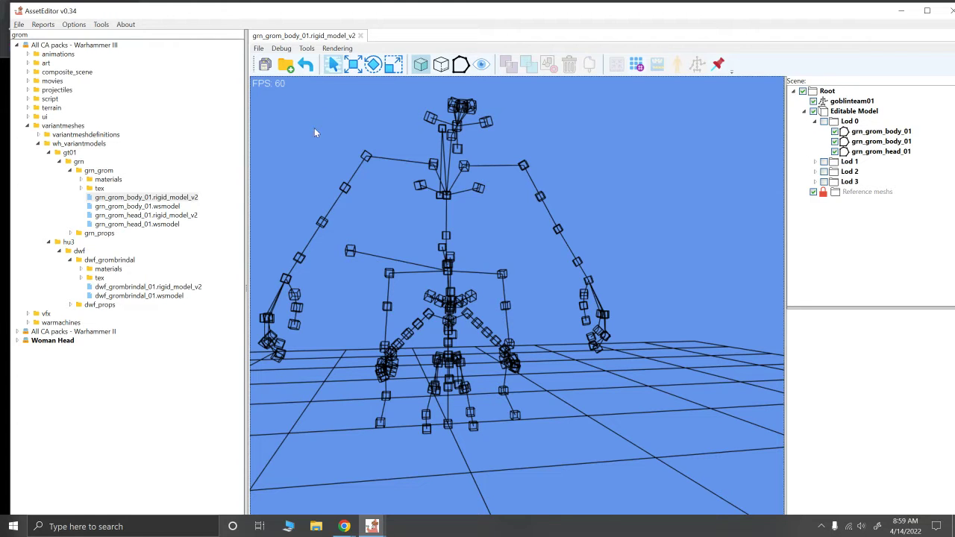
click(824, 121)
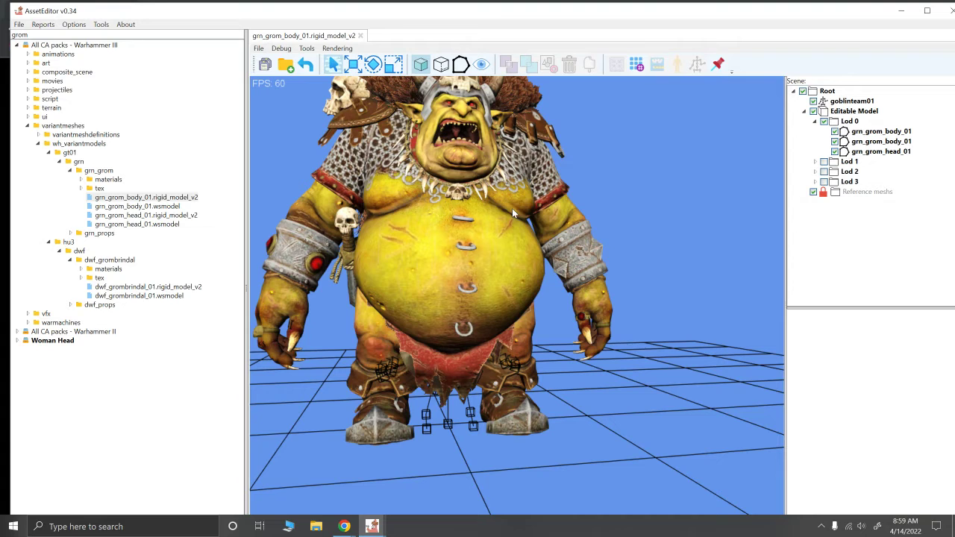
alt+drag(615, 199, 613, 222)
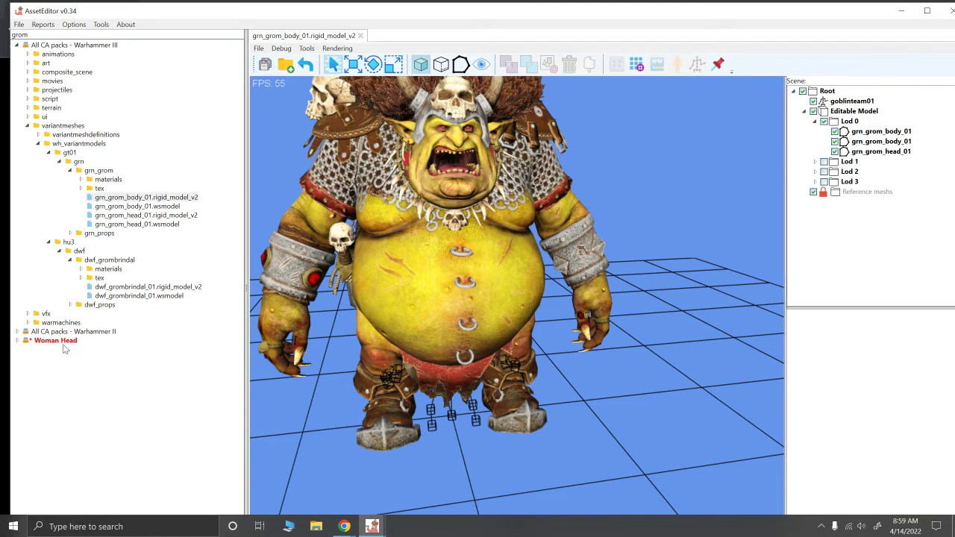
Look at the save commands offered for the modified Woman Head pack and dismiss them without saving.
click(47, 344)
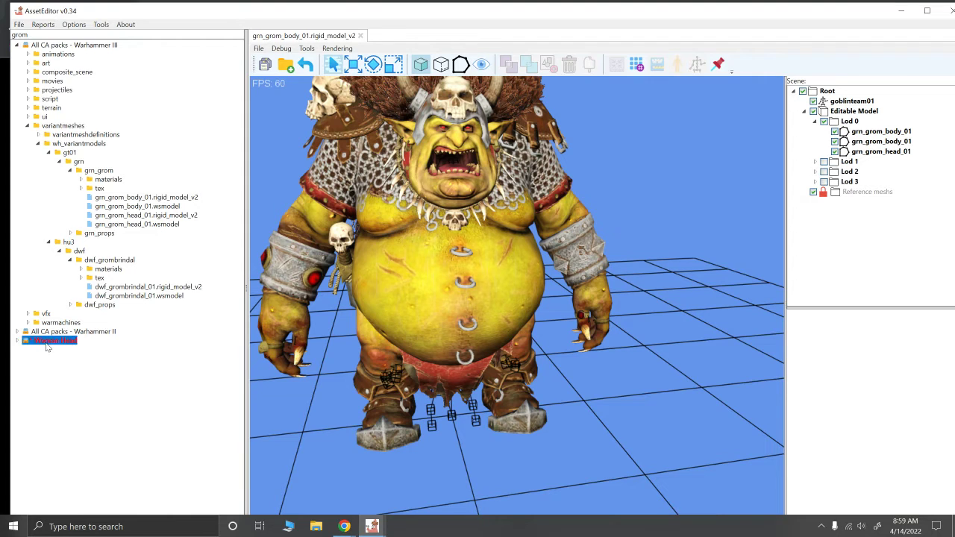
right_click(47, 345)
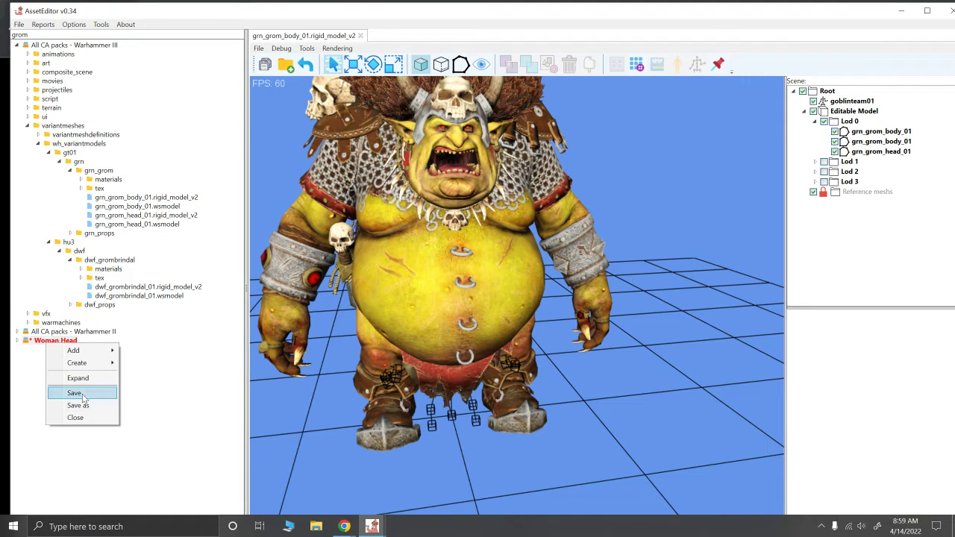
click(26, 384)
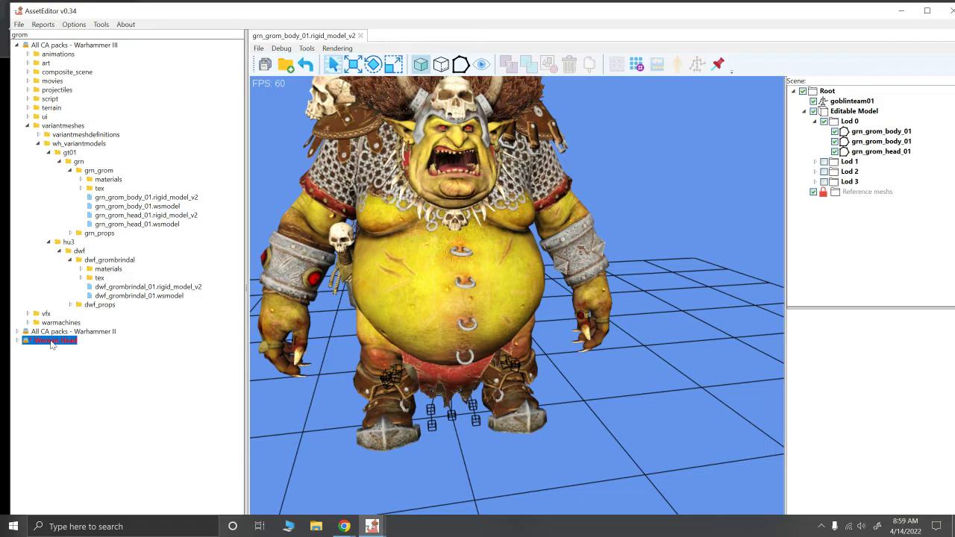
Import the dwf_grombrindal_01 model from the Warhammer III variantmeshes/wh_variantmodels/hu3 folder as a reference, filtering the packs by "grom".
alt+drag(587, 184, 570, 180)
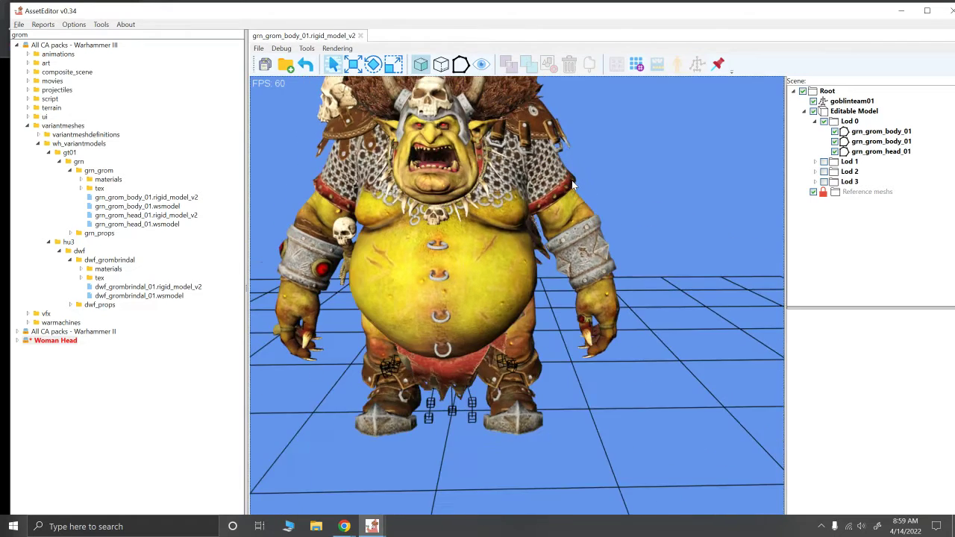
alt+right_drag(580, 191, 629, 265)
middle_drag(630, 265, 554, 223)
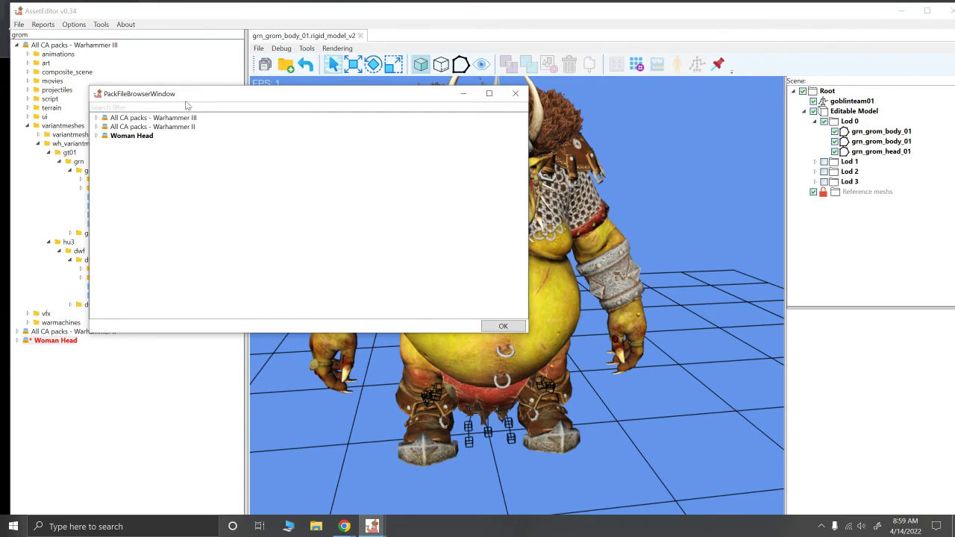
click(175, 107)
text(grom)
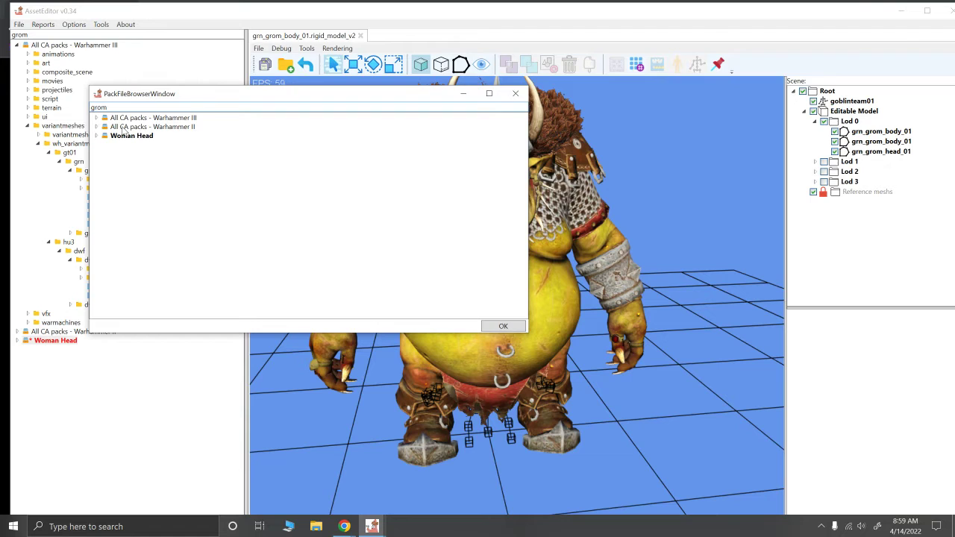
click(96, 118)
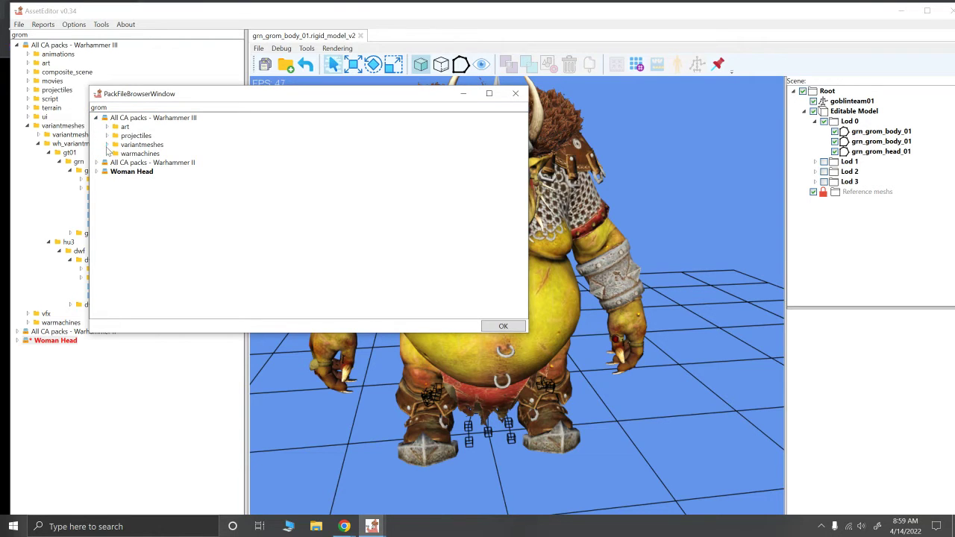
click(107, 144)
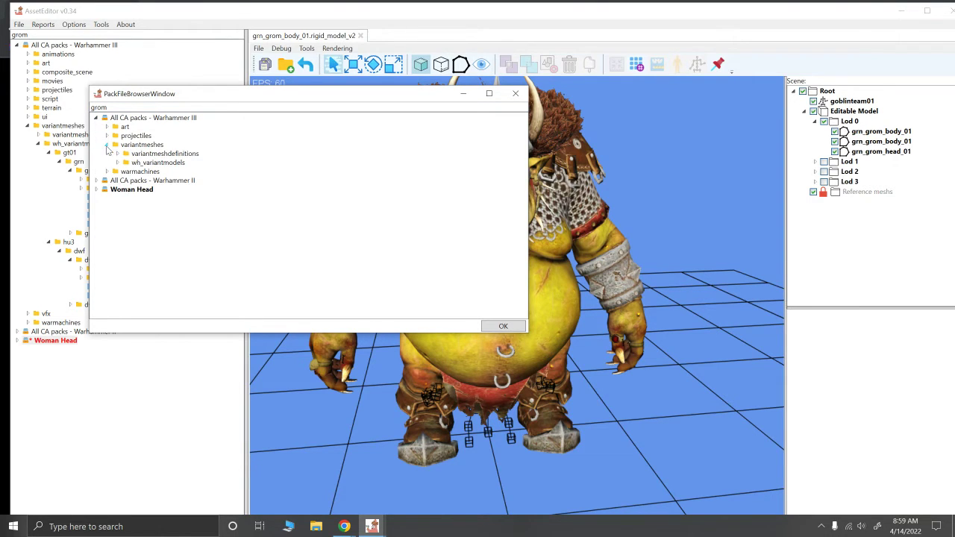
click(117, 163)
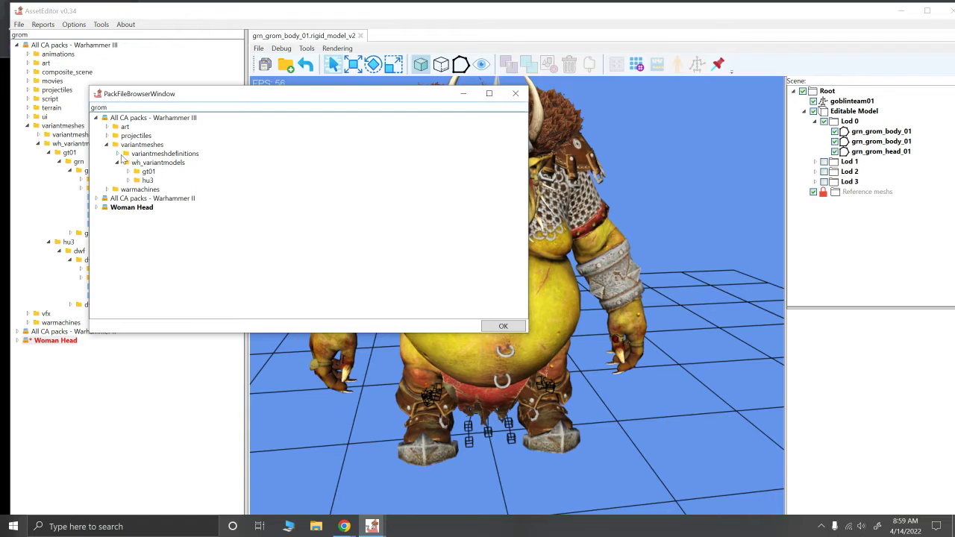
text(b)
double_click(208, 189)
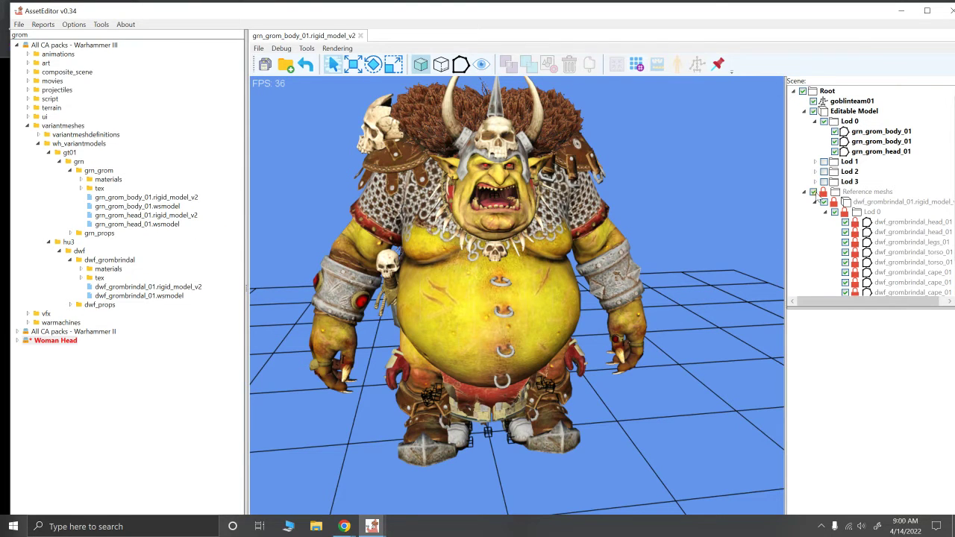
Hide the editable model and check the reference dwarf's cape meshes by switching their visibility off and on.
click(816, 113)
click(813, 110)
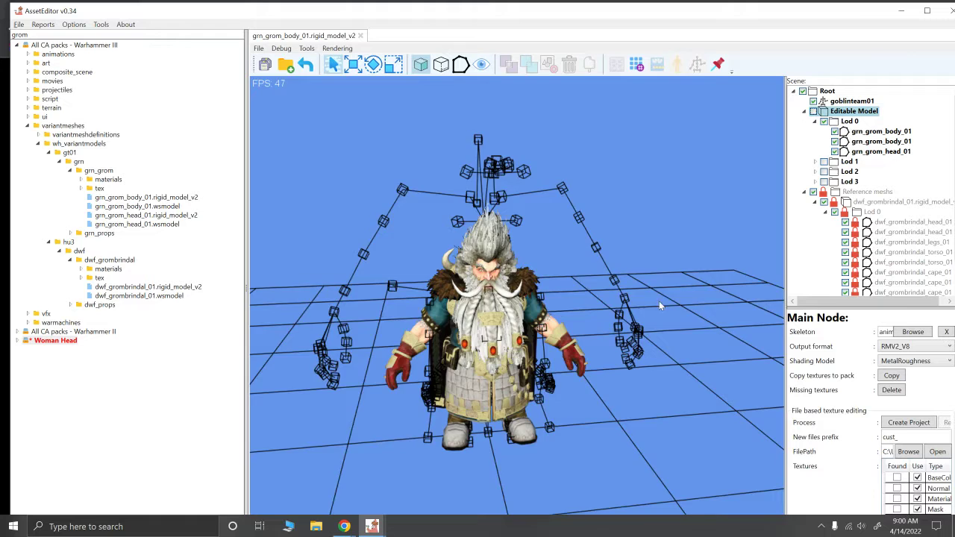
scroll(896, 284, down, 1)
drag(901, 300, 909, 299)
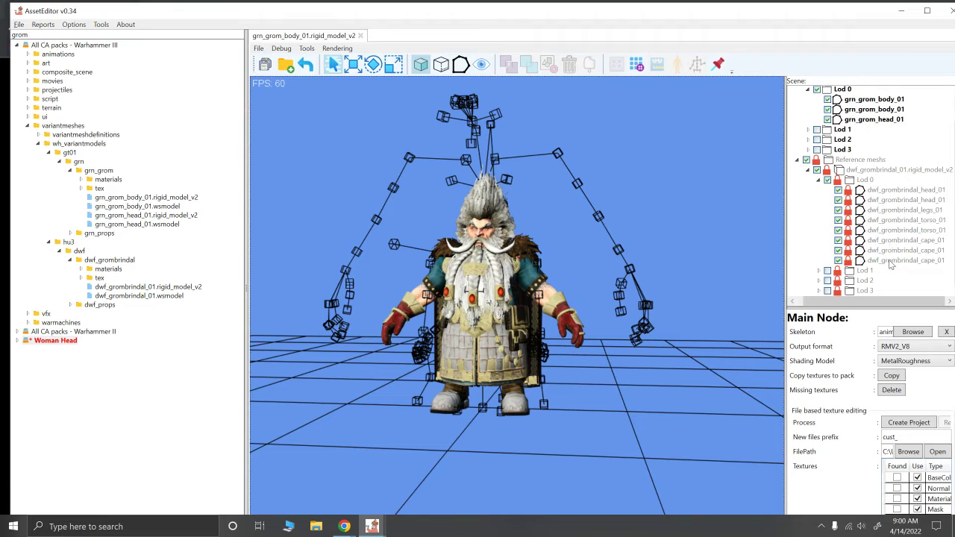
alt+drag(792, 254, 782, 267)
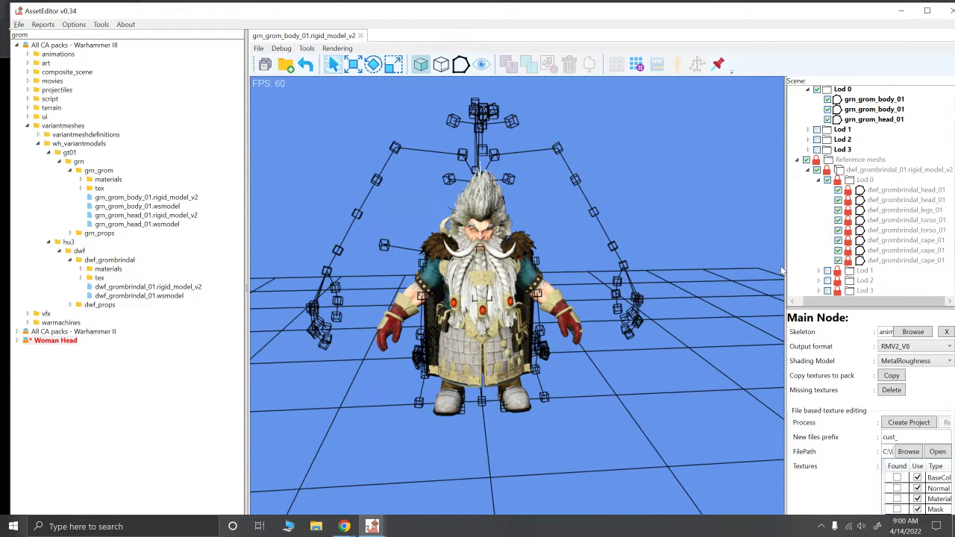
click(838, 260)
click(838, 260)
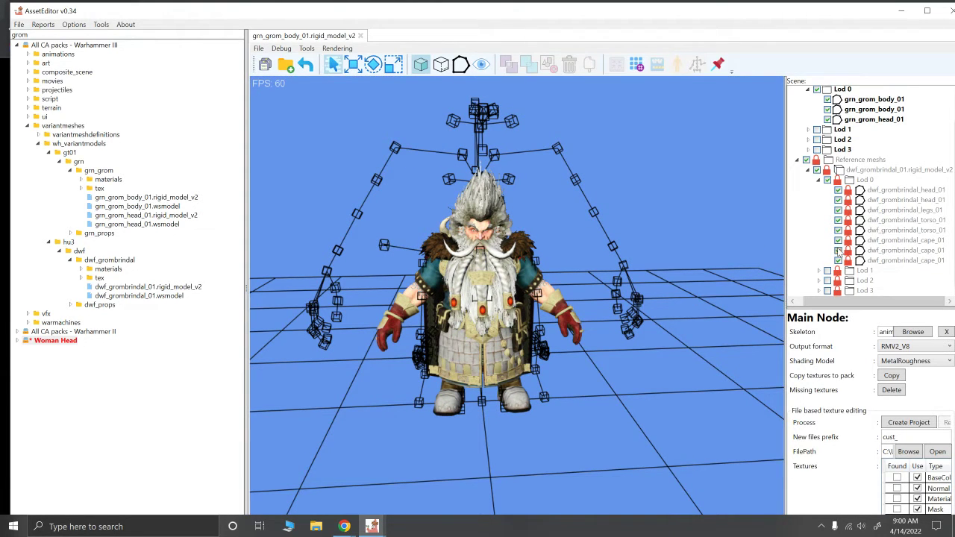
click(838, 251)
click(838, 250)
click(843, 240)
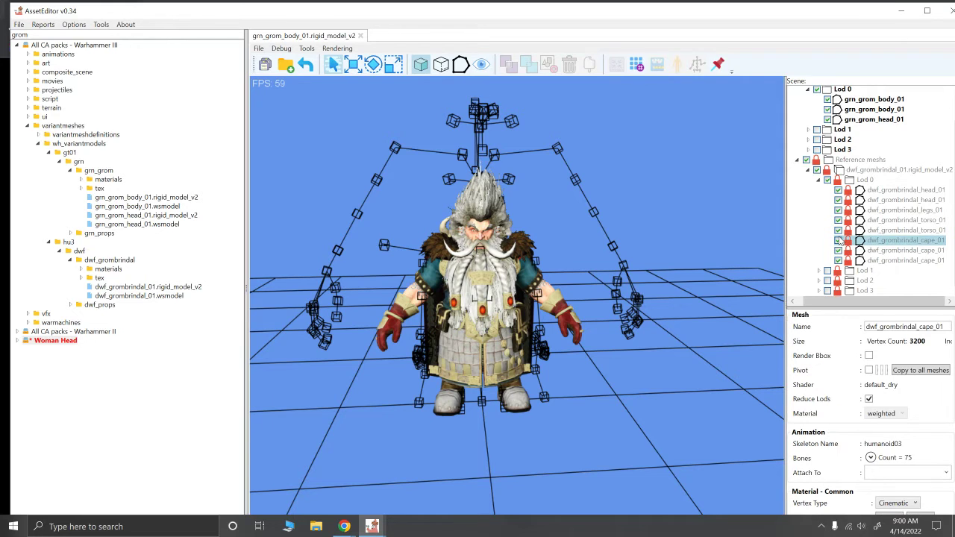
Make both dwf_grombrindal_head_01 reference meshes editable in Lod 0 of the editable model.
click(899, 192)
ctrl+click(895, 201)
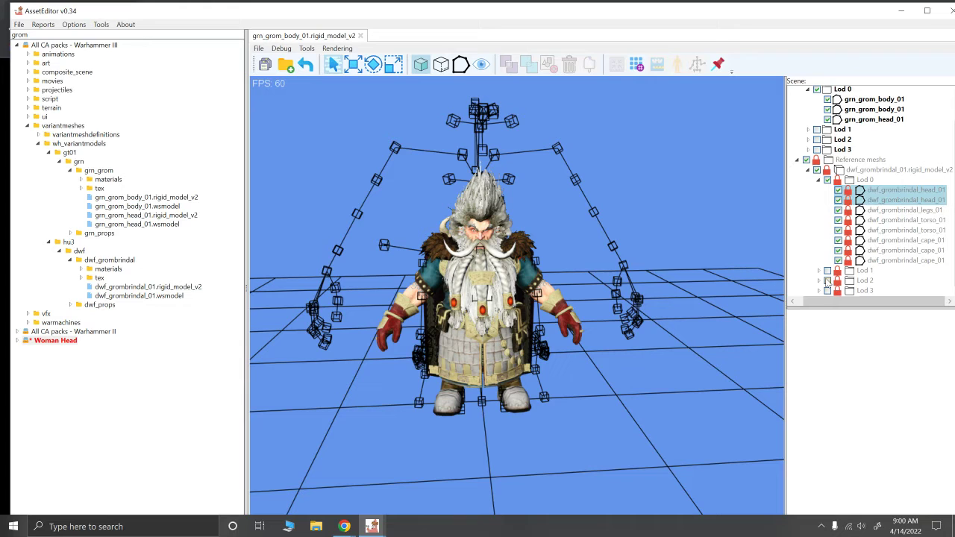
click(880, 191)
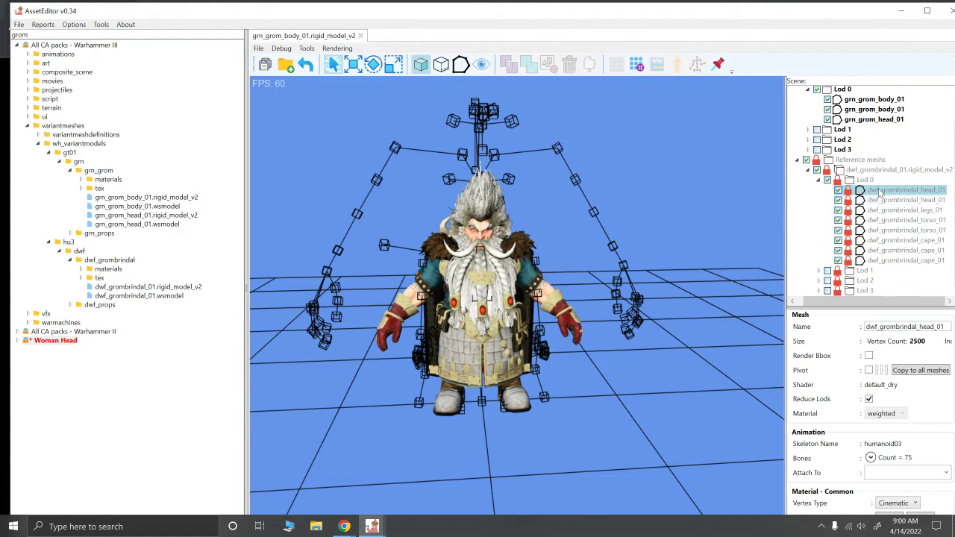
right_click(879, 190)
click(873, 193)
click(879, 199)
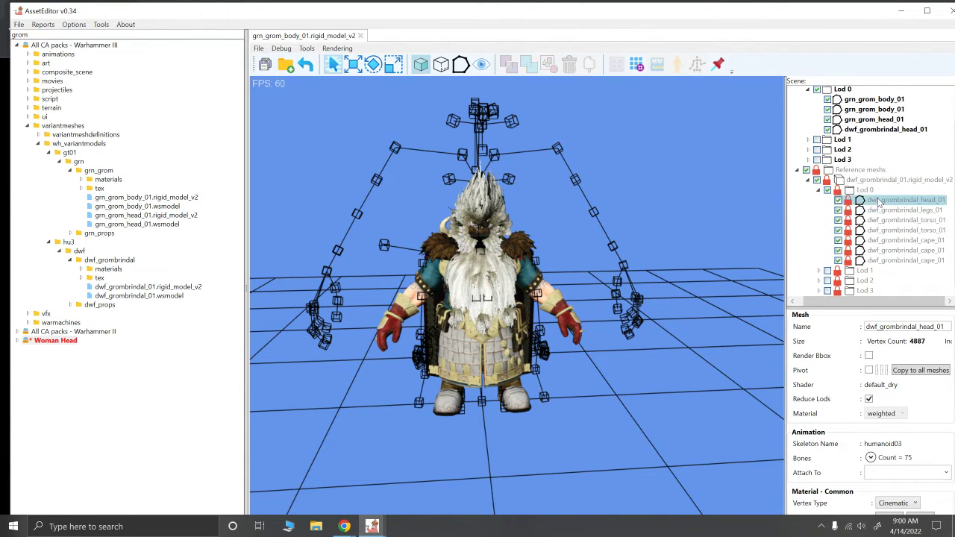
right_click(879, 199)
click(870, 192)
click(870, 163)
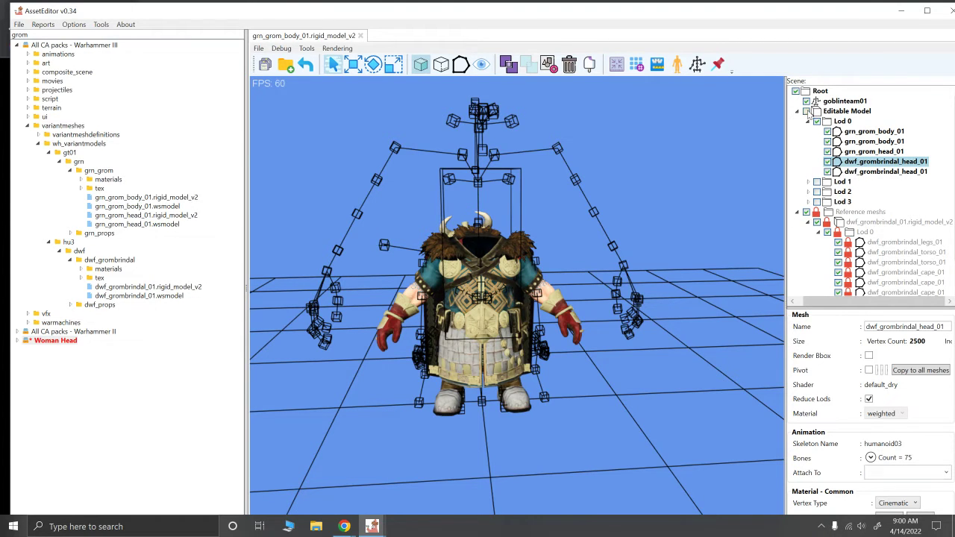
Show the editable model and hide the reference meshes, both grn_grom_body_01 meshes and grn_grom_head_01, leaving only the dwarf head meshes shown.
click(807, 111)
click(807, 212)
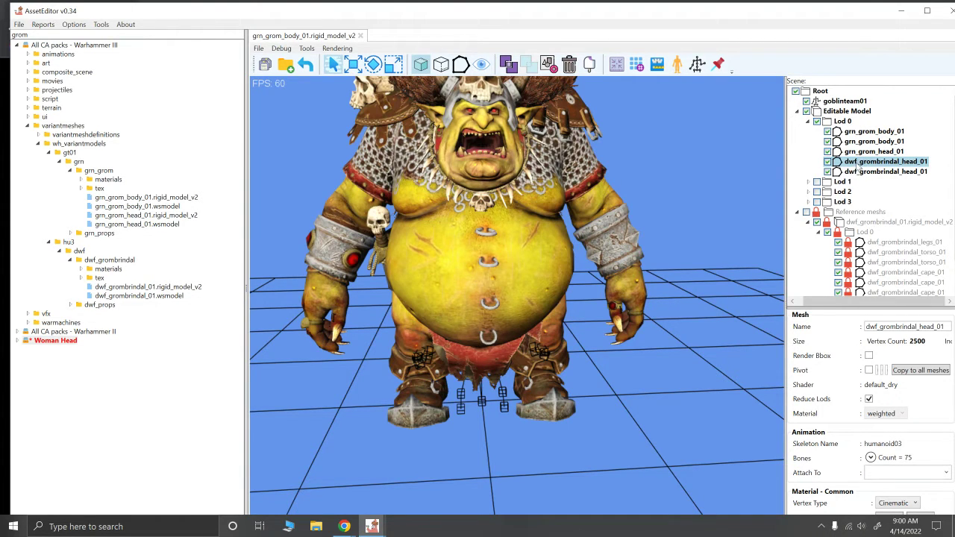
click(827, 151)
click(831, 132)
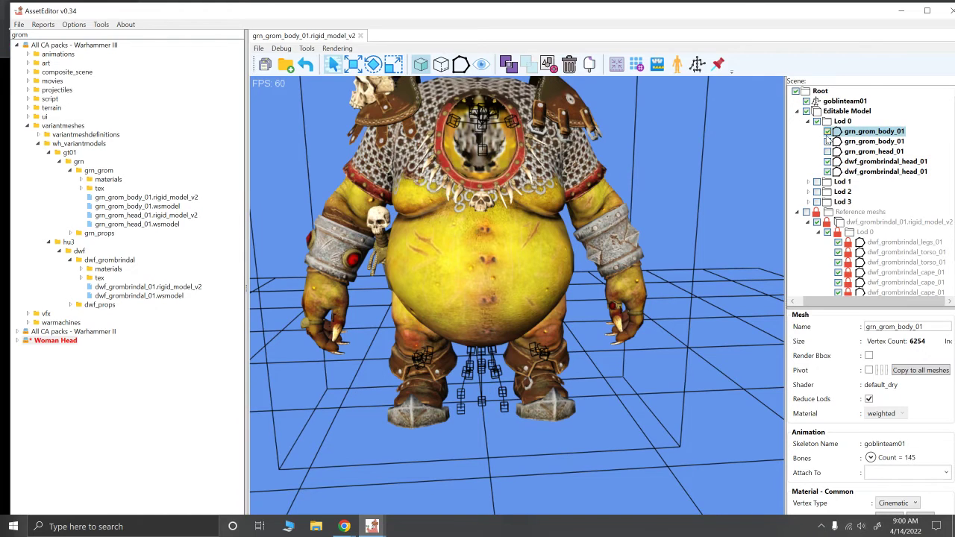
click(827, 131)
alt+drag(557, 220, 576, 280)
alt+scroll(577, 281, up, 2)
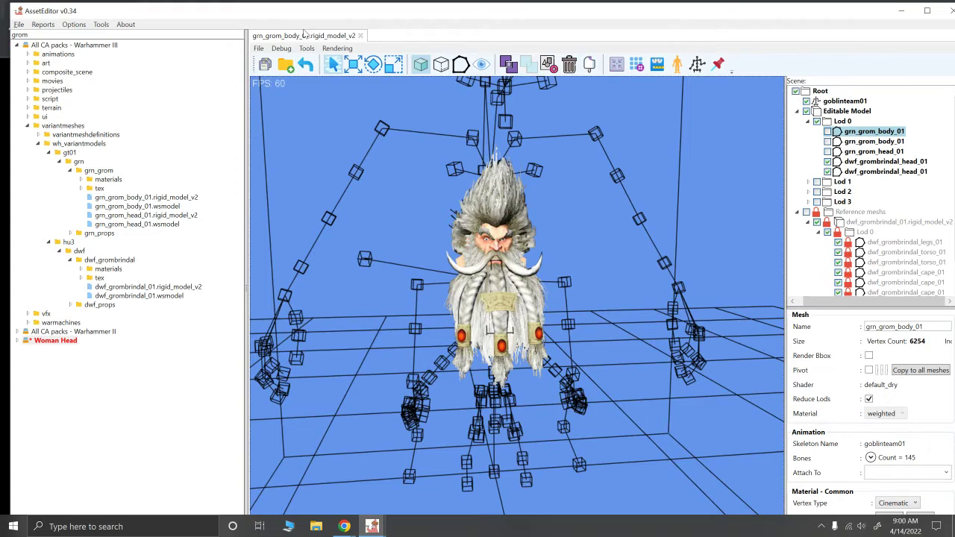
Examine the dwarf head meshes against the goblinteam01 skeleton from several angles.
drag(602, 373, 384, 158)
click(595, 297)
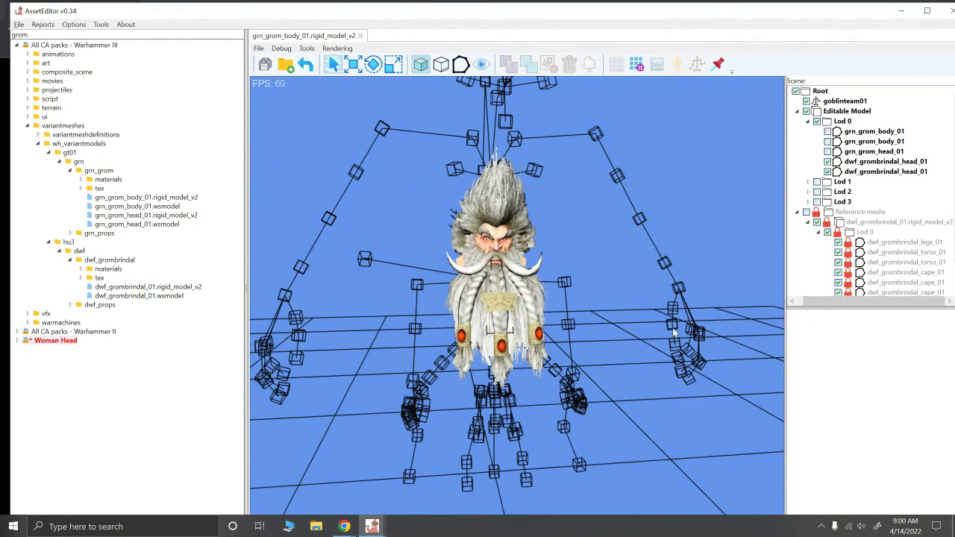
mouse_move(672, 329)
alt+mouse_down()
mouse_move(552, 336)
mouse_move(677, 336)
alt+mouse_up()
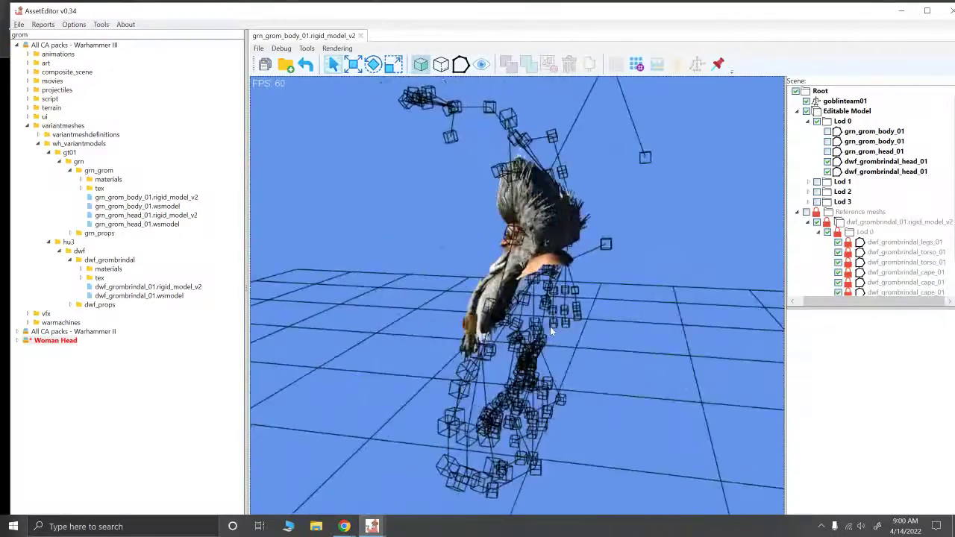
alt+drag(551, 328, 634, 333)
scroll(620, 329, down, 4)
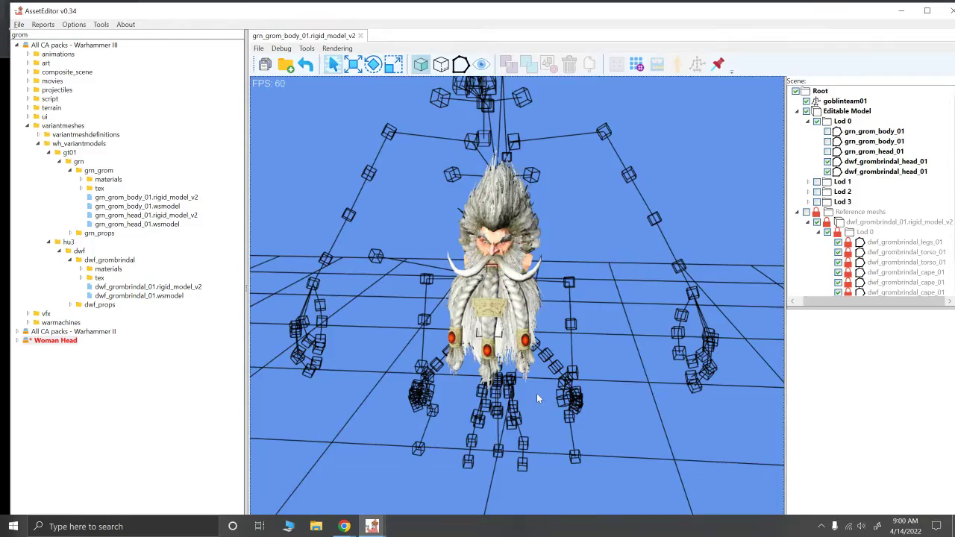
alt+right_drag(568, 386, 397, 356)
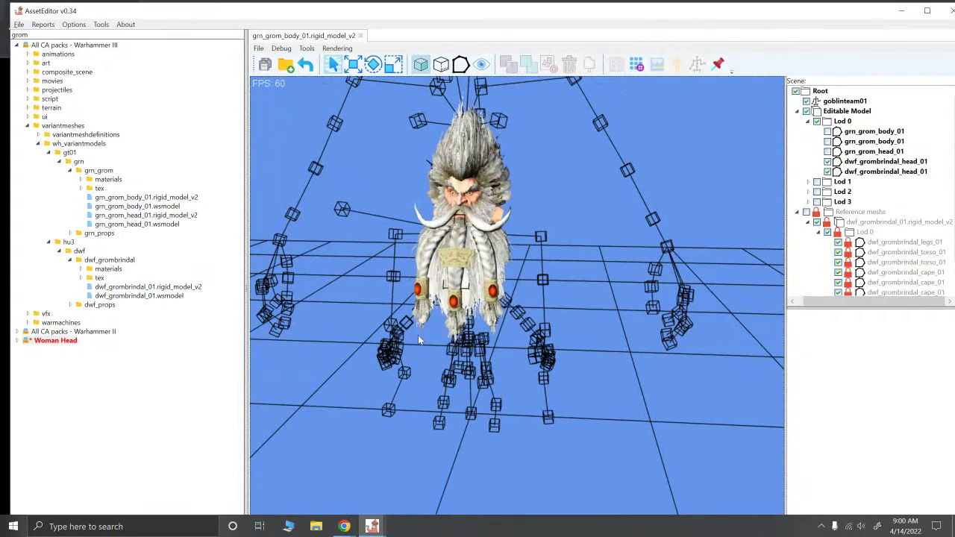
alt+drag(555, 248, 564, 227)
alt+right_drag(565, 227, 562, 279)
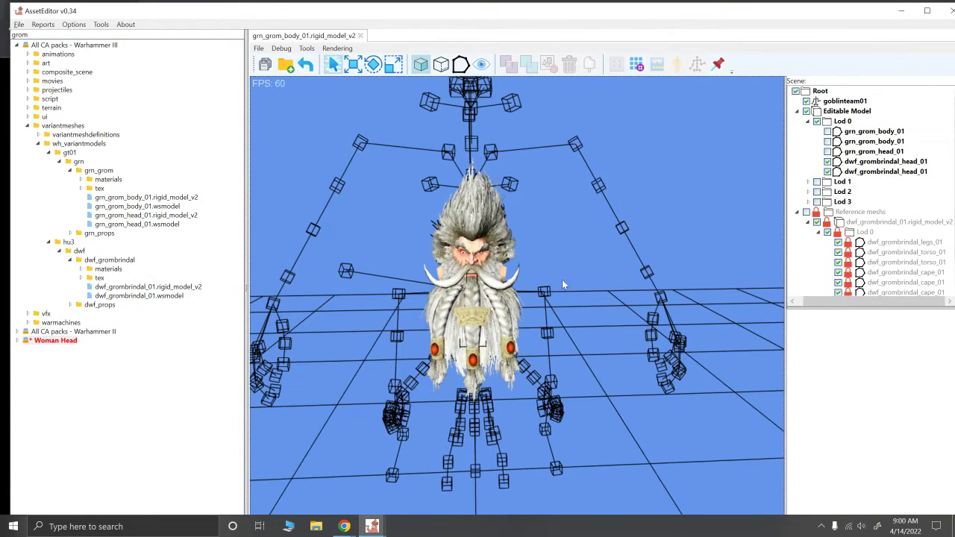
scroll(563, 281, down, 2)
Select both dwf_grombrindal_head_01 meshes and preview them in the cam_gt1_grom_stand_idle_01 animation.
drag(550, 319, 402, 175)
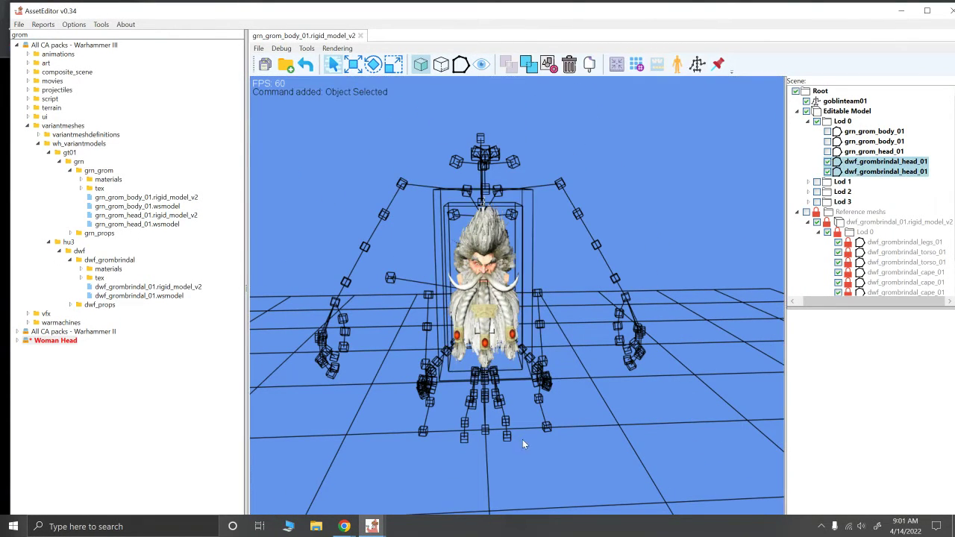
double_click(679, 12)
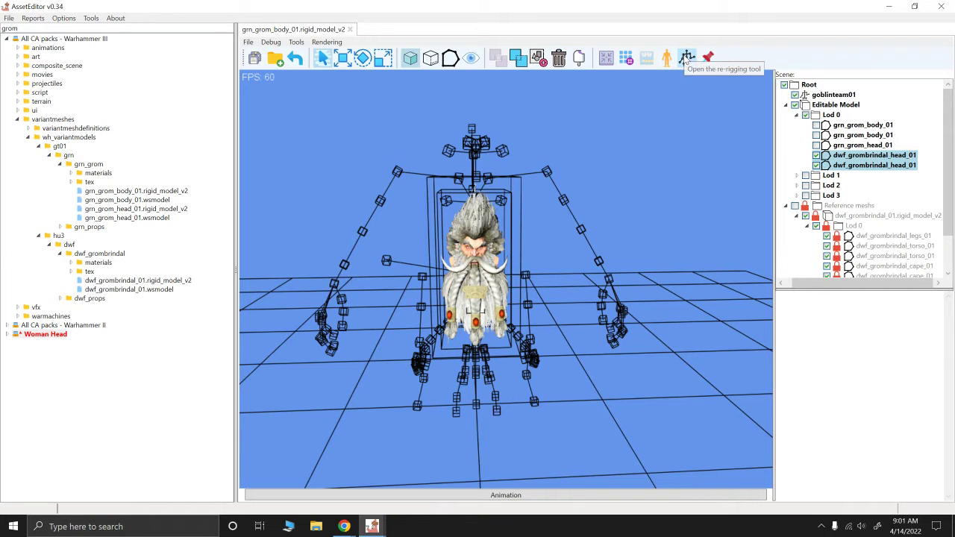
click(485, 492)
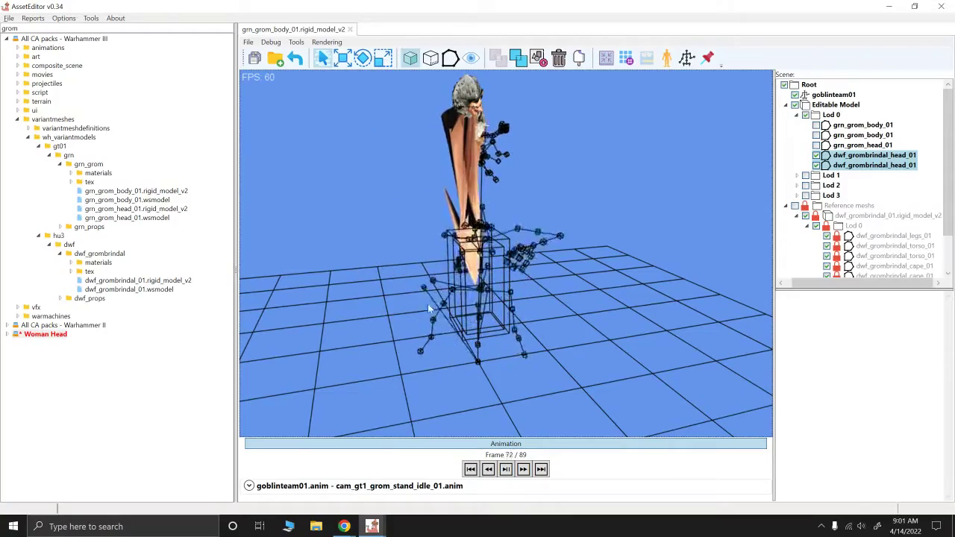
alt+drag(460, 228, 535, 232)
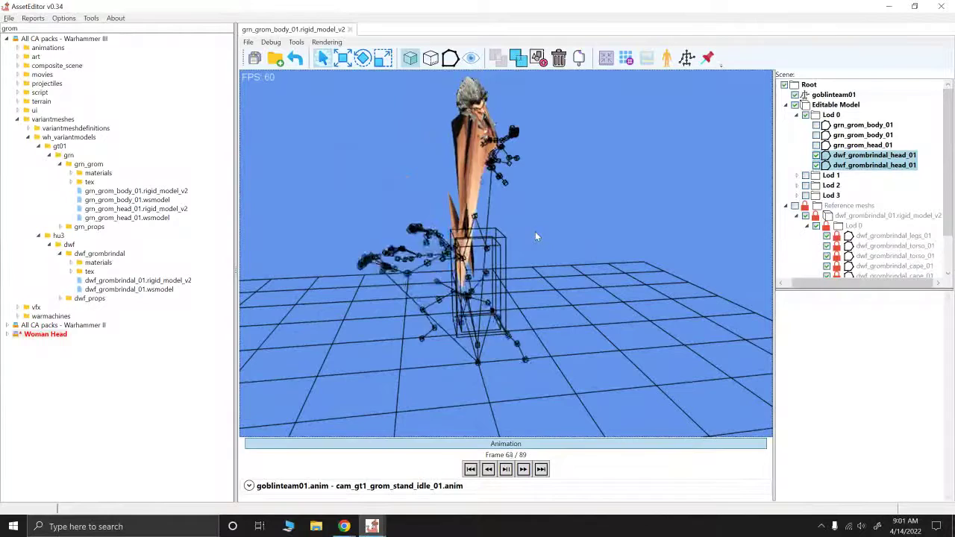
click(520, 447)
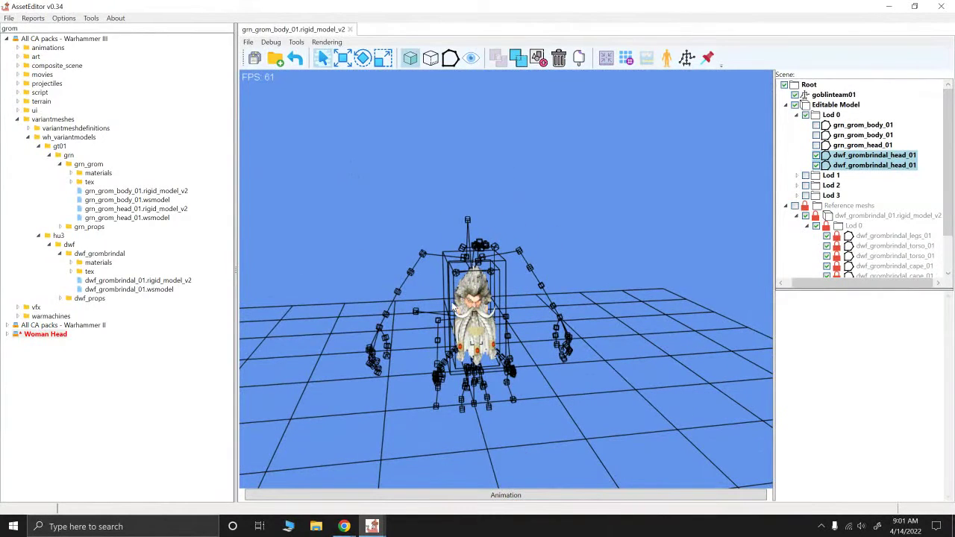
Use the Move gizmo to lower the two selected dwarf head meshes along Y and shift them slightly along Z.
scroll(527, 334, up, 5)
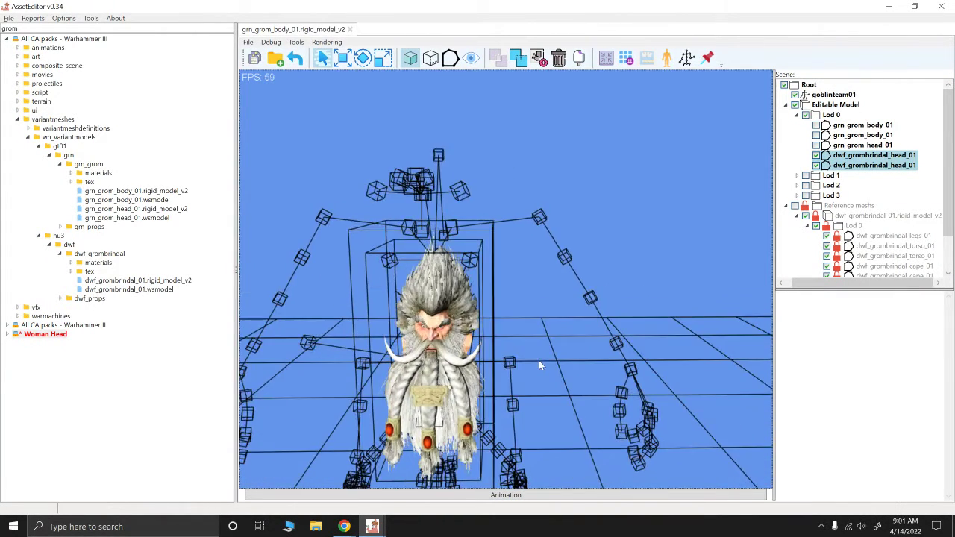
alt+right_drag(539, 361, 610, 276)
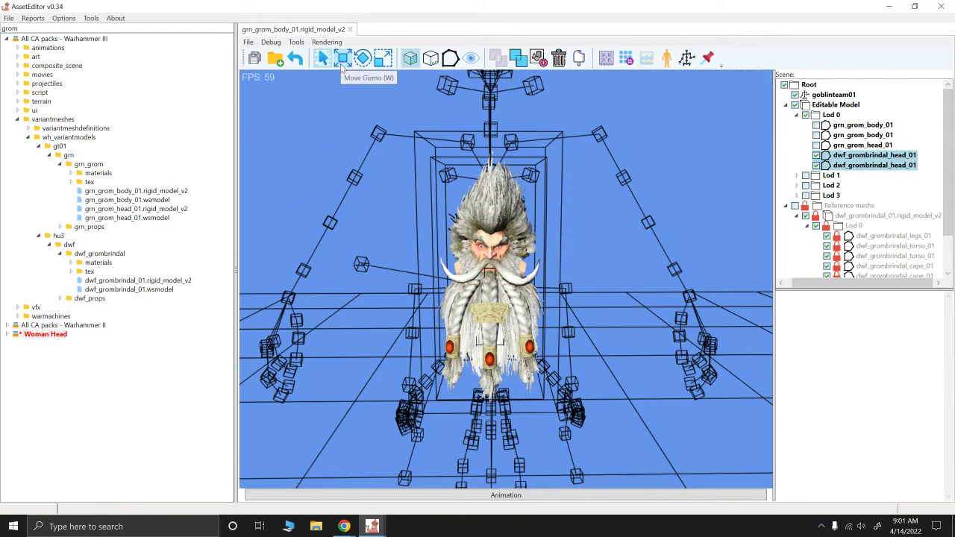
click(343, 59)
alt+drag(497, 201, 587, 134)
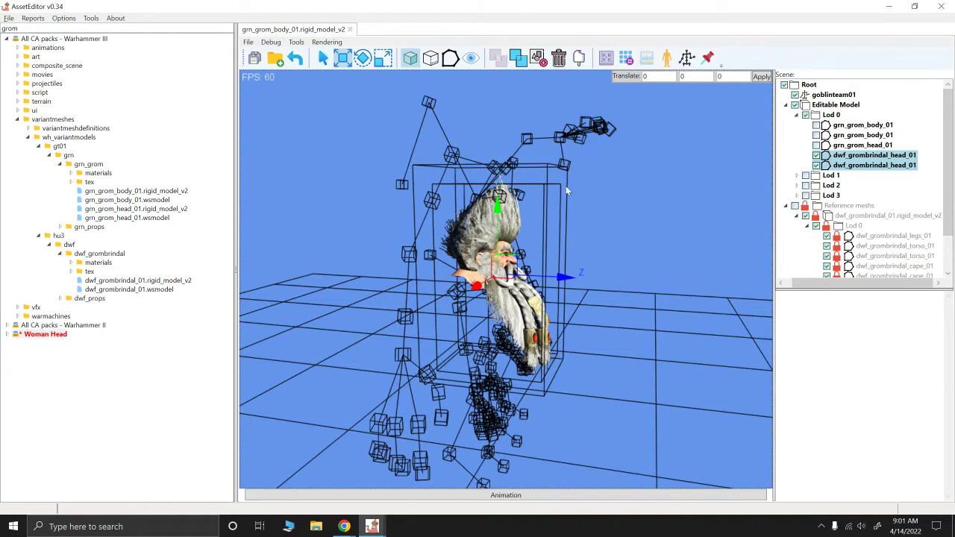
click(494, 200)
alt+drag(500, 208, 497, 309)
alt+drag(496, 309, 600, 319)
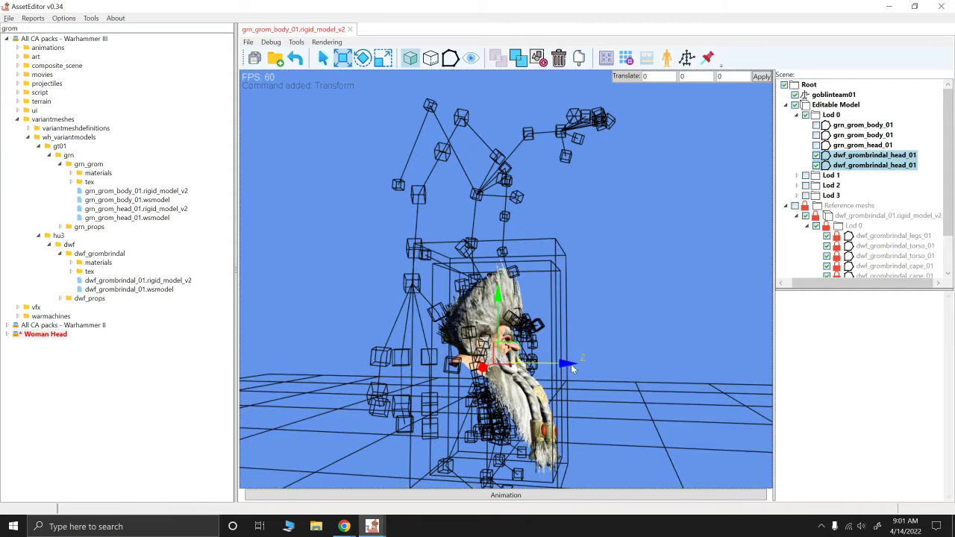
drag(569, 365, 583, 365)
mouse_move(514, 291)
mouse_down()
mouse_move(513, 267)
mouse_move(515, 276)
mouse_up()
drag(587, 354, 560, 340)
Replay the Grom idle animation to check the moved dwarf heads, and return to the static pose.
click(520, 495)
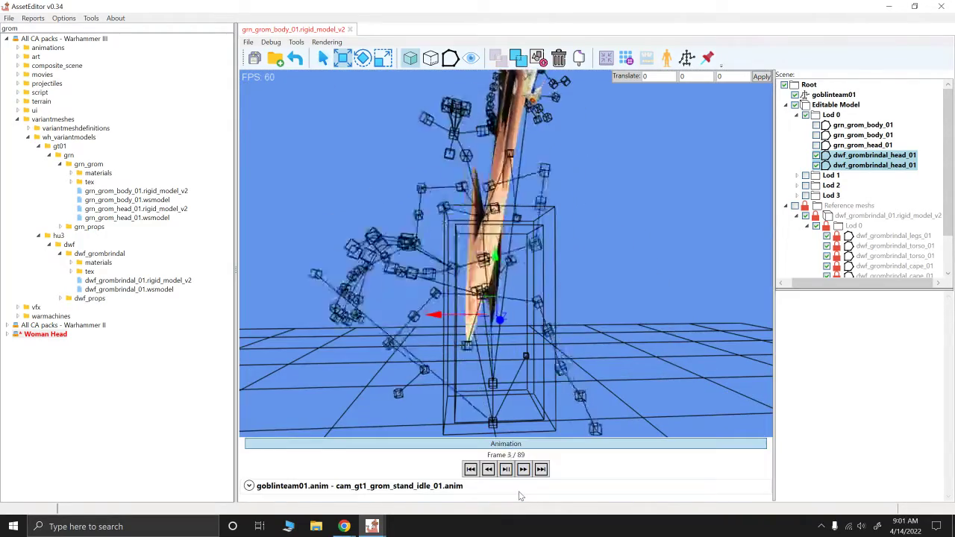
click(512, 444)
alt+drag(588, 274, 585, 274)
alt+scroll(584, 275, down, 2)
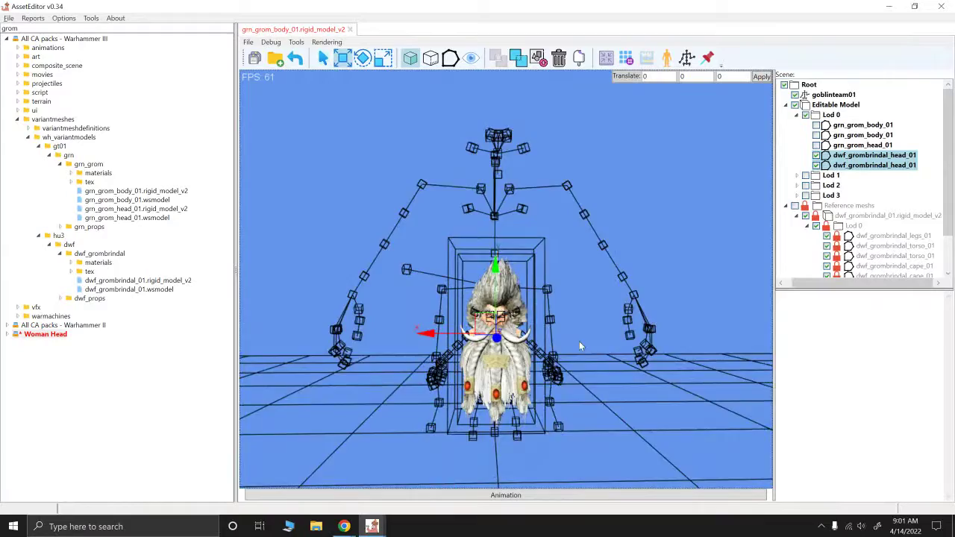
Try rotating the two selected dwarf head meshes about the Z axis, and undo the rotation.
alt+right_drag(579, 341, 571, 283)
alt+drag(571, 283, 591, 294)
alt+scroll(568, 296, up, 3)
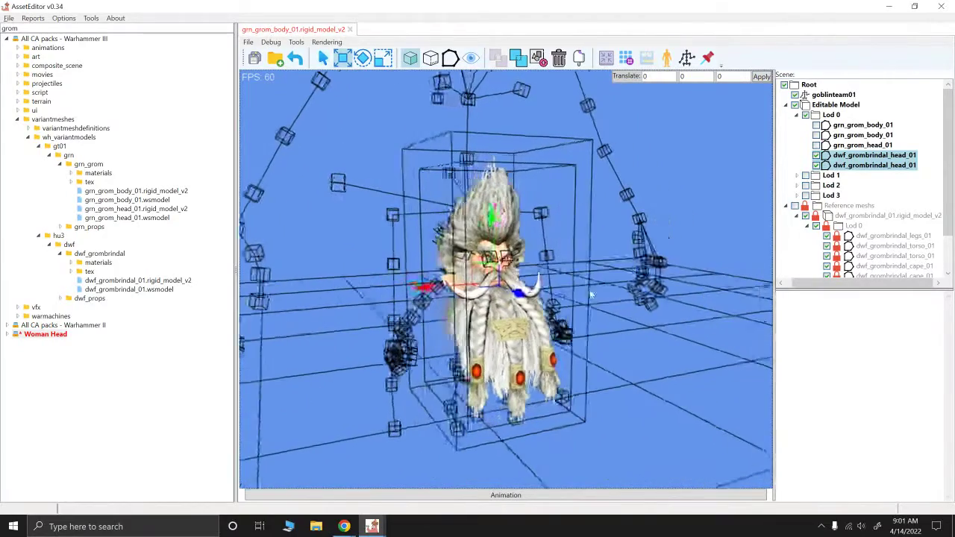
click(363, 59)
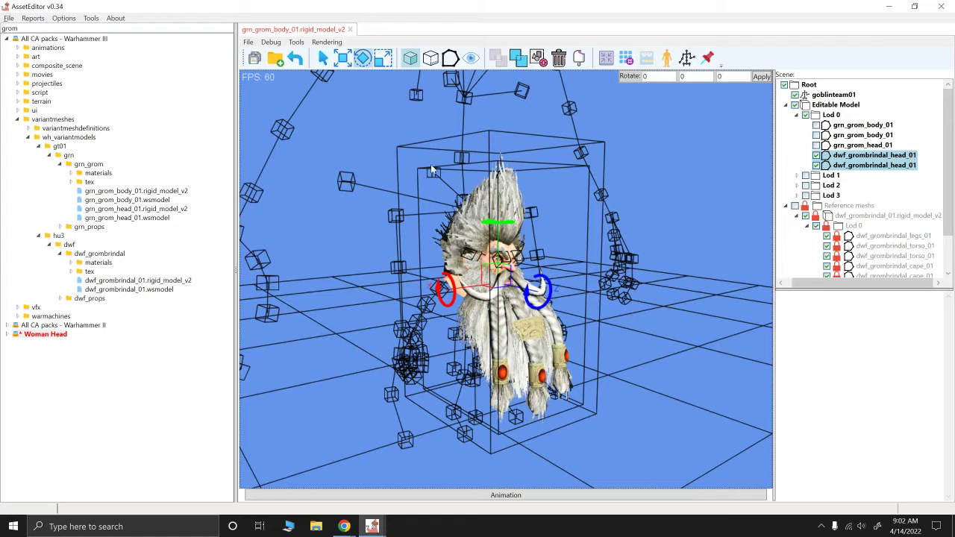
alt+drag(591, 319, 556, 317)
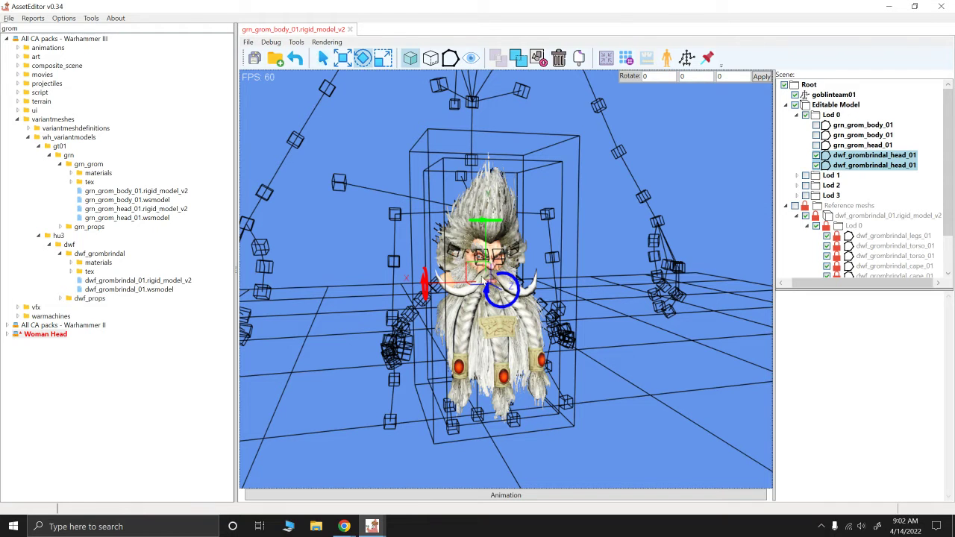
drag(493, 304, 523, 313)
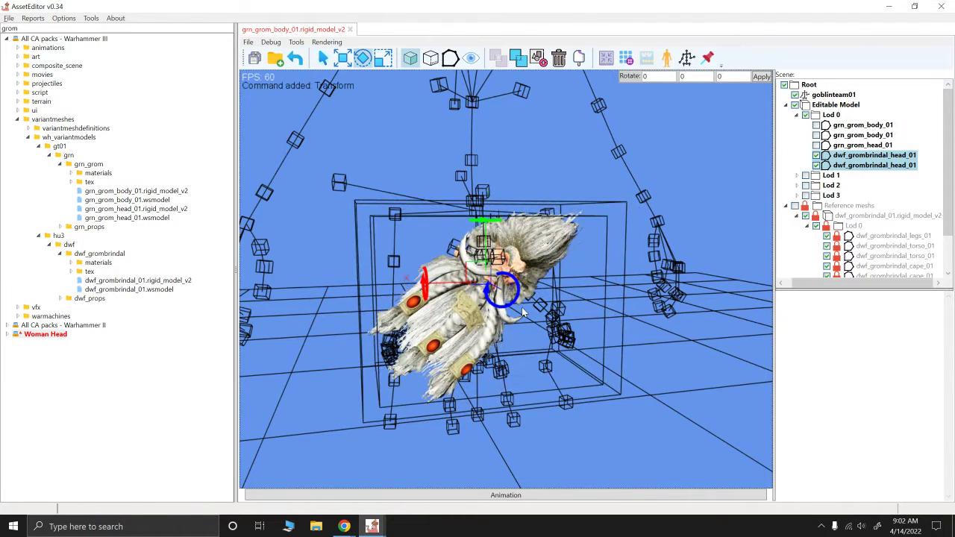
key(ctrl+z)
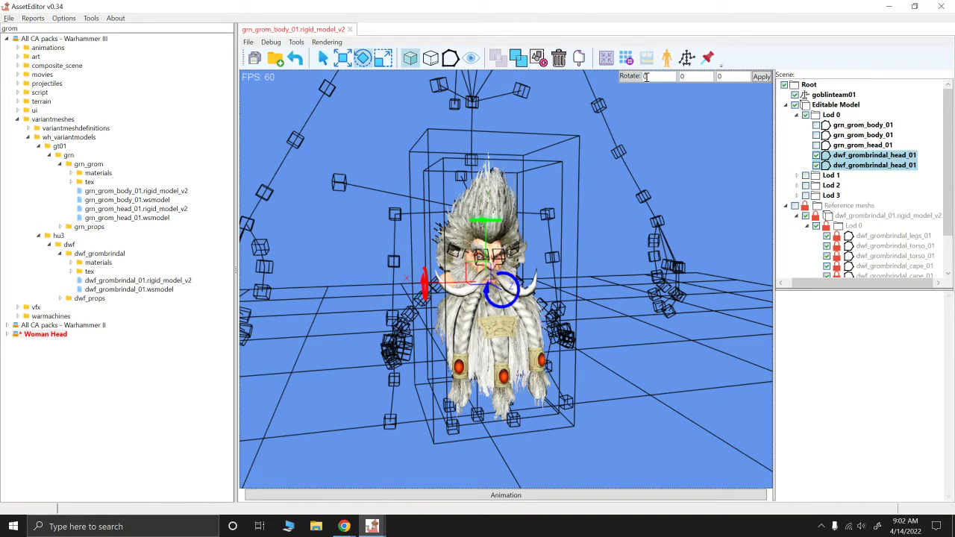
Try translating the two selected dwarf head meshes by 1 along X, and undo the translation.
click(342, 59)
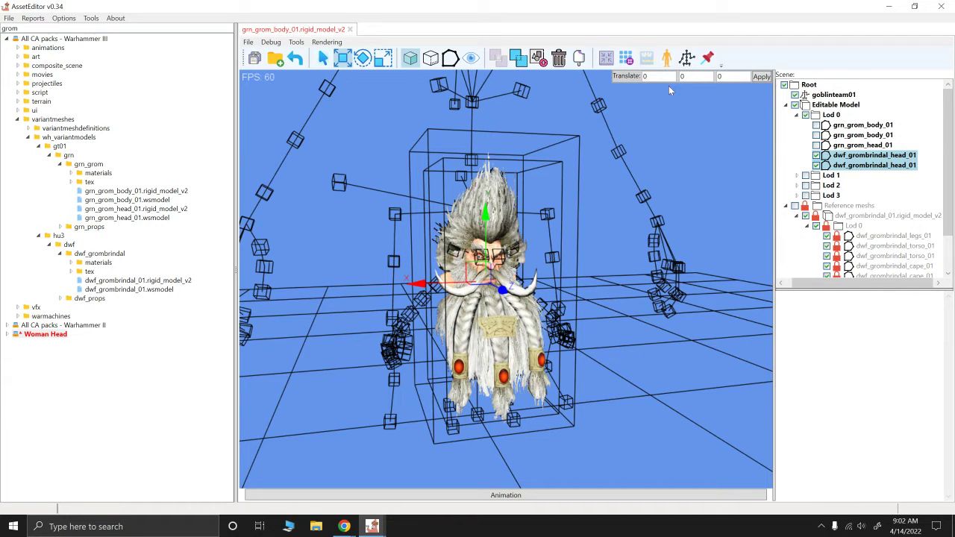
text(1)
click(761, 77)
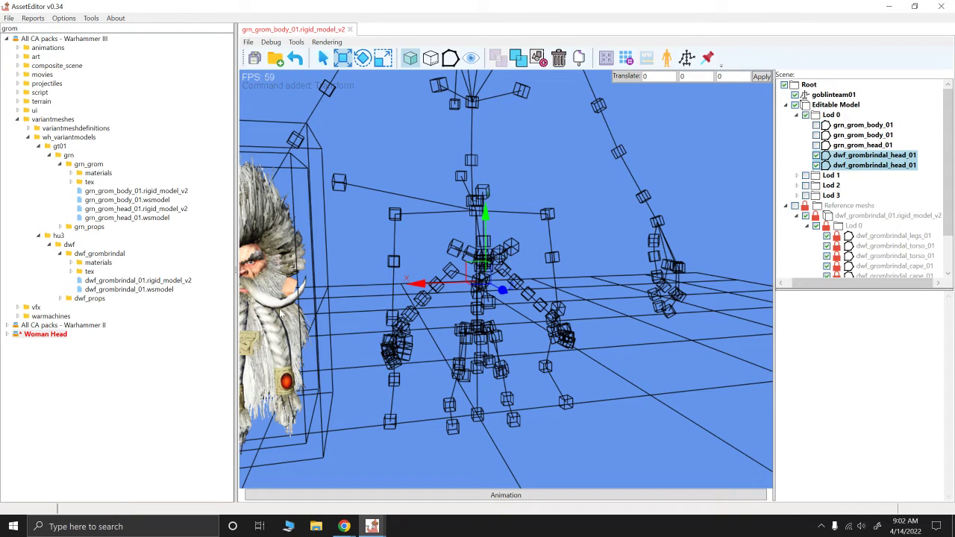
key(ctrl+z)
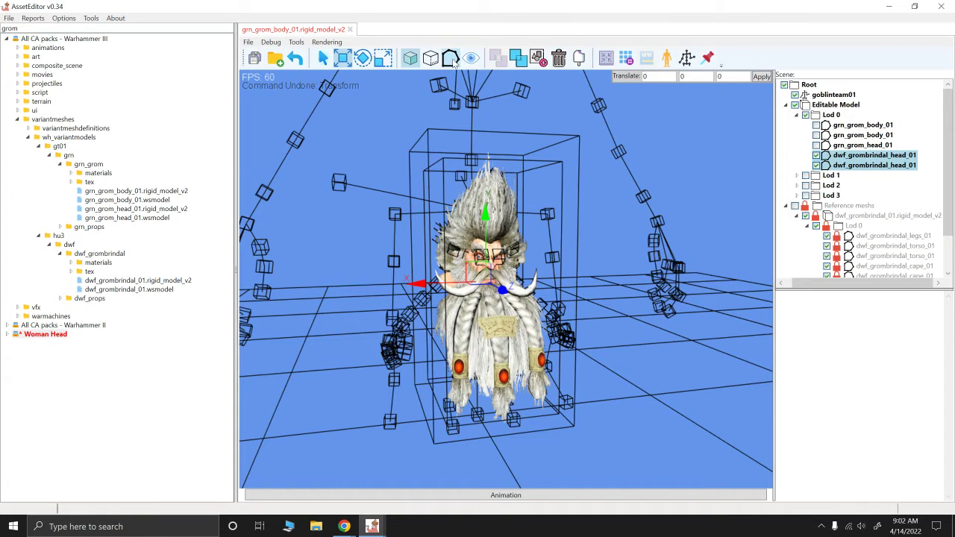
Scale down the two selected dwarf head meshes by applying a numeric scale of .81.
click(383, 58)
mouse_move(552, 173)
alt+mouse_down()
mouse_move(567, 175)
mouse_move(536, 172)
mouse_move(605, 175)
mouse_move(543, 180)
alt+mouse_up()
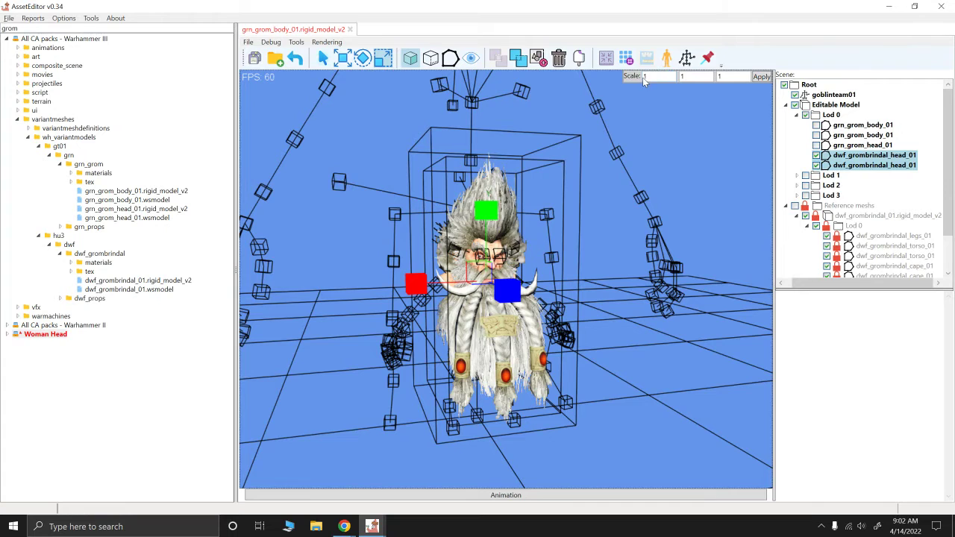
double_click(646, 77)
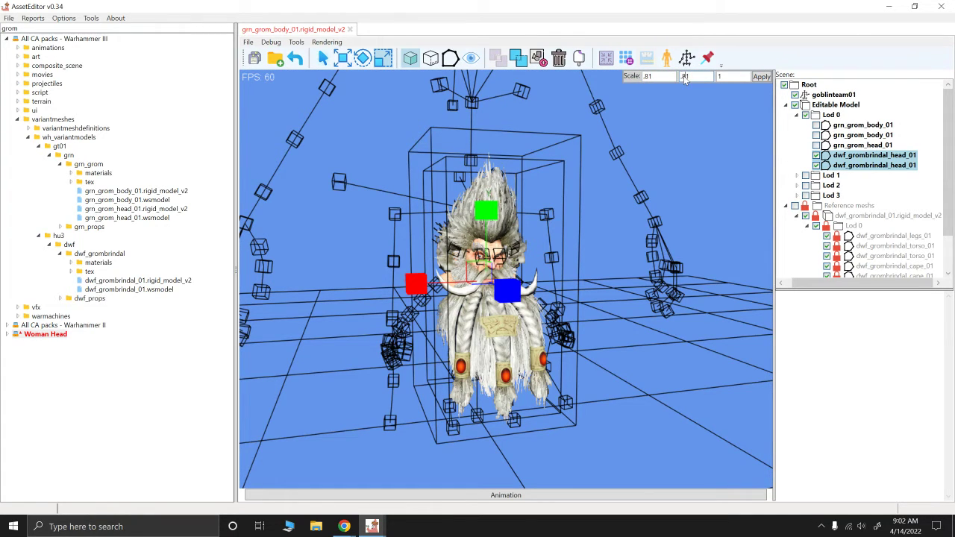
key(Tab)
click(762, 78)
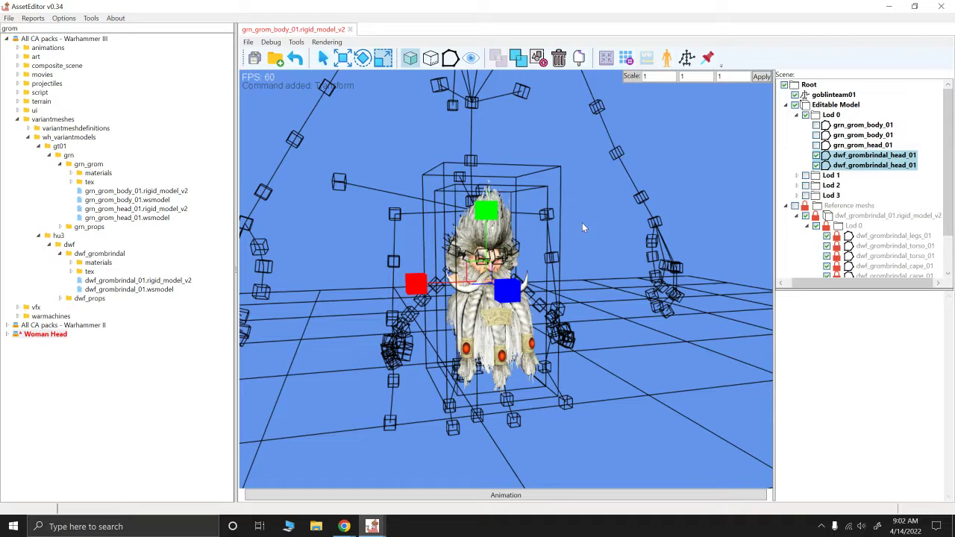
Raise the two selected dwarf head meshes slightly along Y and adjust their position along Z.
alt+drag(580, 222, 607, 248)
click(347, 58)
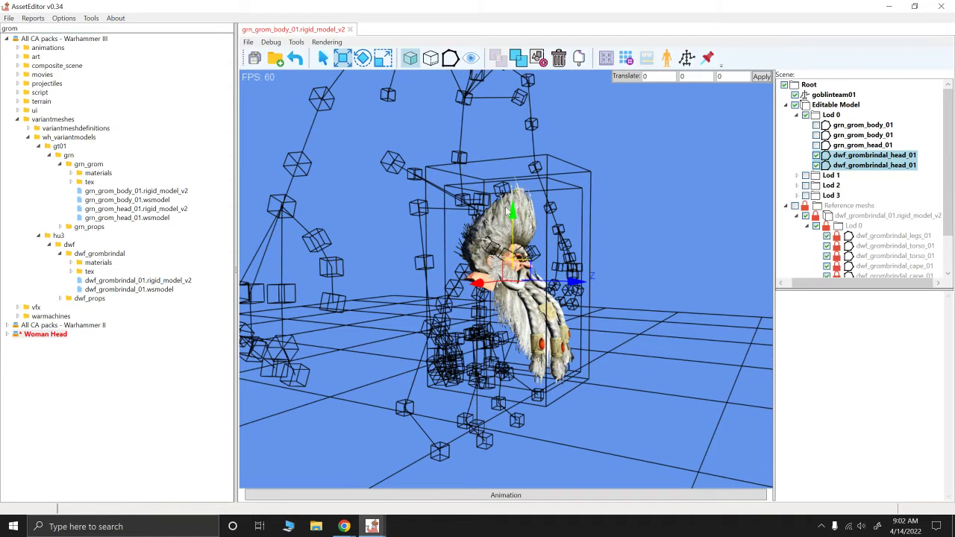
drag(513, 213, 514, 206)
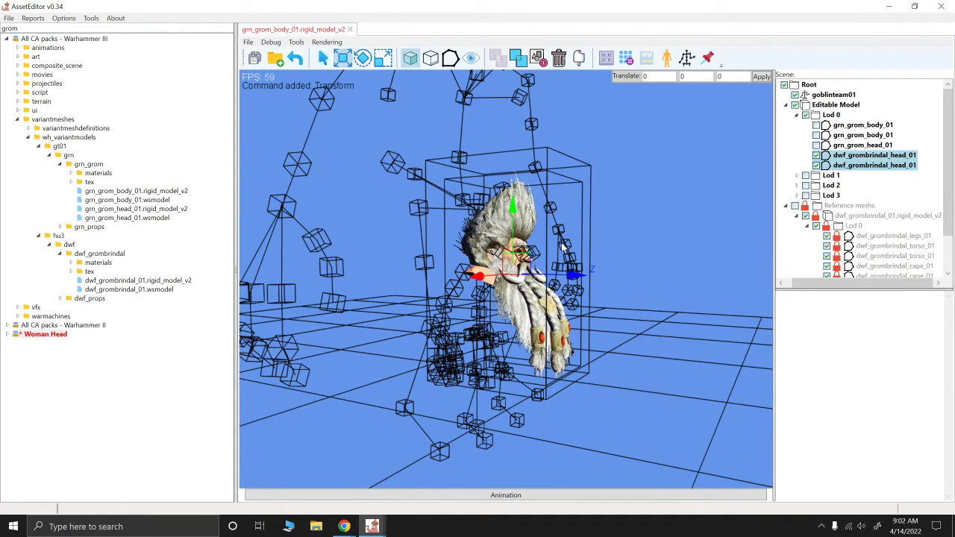
drag(578, 273, 505, 80)
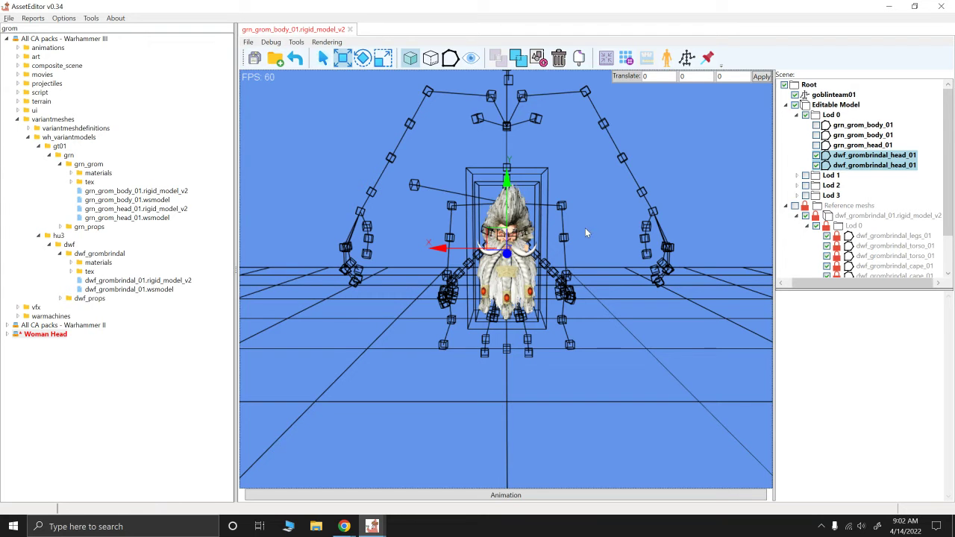
alt+scroll(591, 229, up, 3)
alt+drag(590, 229, 596, 234)
alt+right_drag(596, 233, 589, 276)
alt+scroll(589, 273, up, 3)
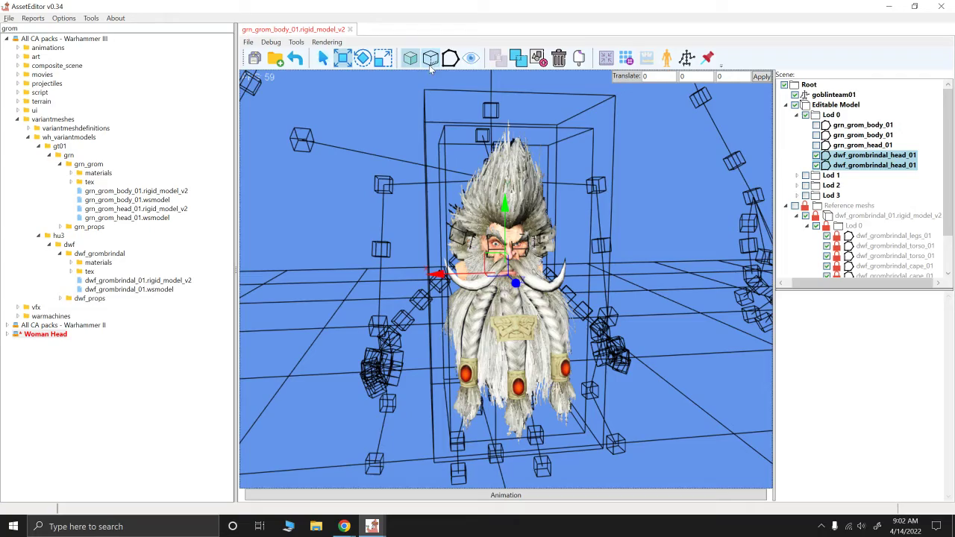
mouse_move(588, 224)
alt+mouse_down()
mouse_move(480, 243)
mouse_move(601, 233)
alt+mouse_up()
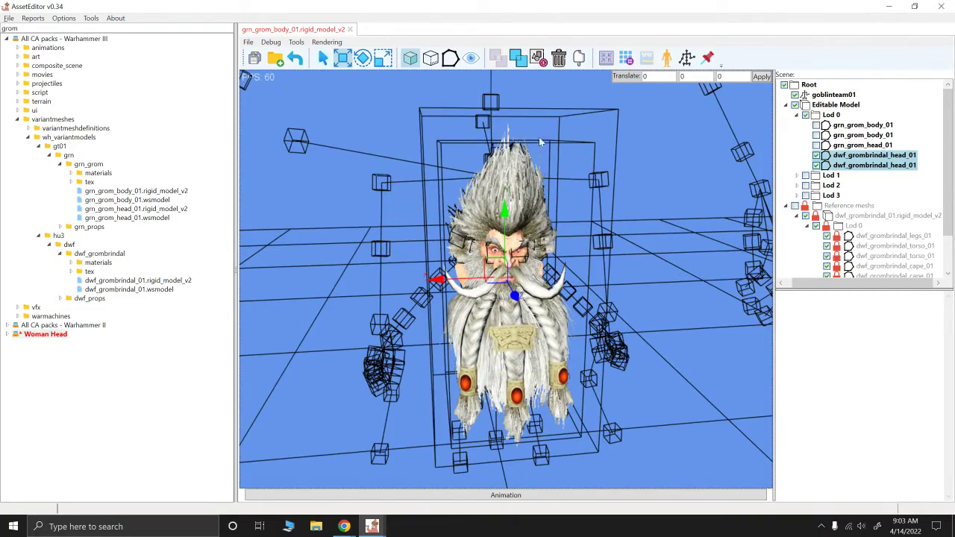
click(431, 61)
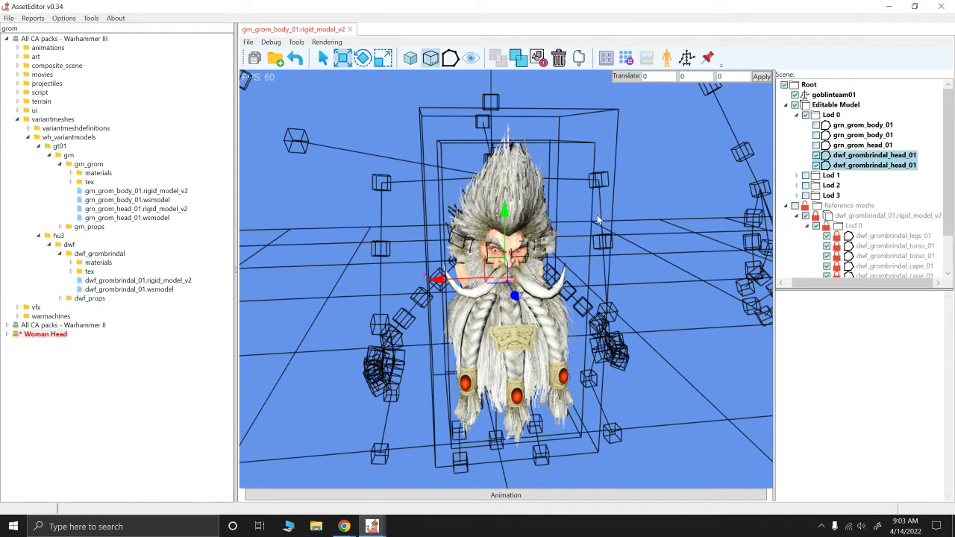
Select the first dwf_grombrindal_head_01 mesh and toggle each of the two head meshes' visibility to compare what they contain.
click(875, 156)
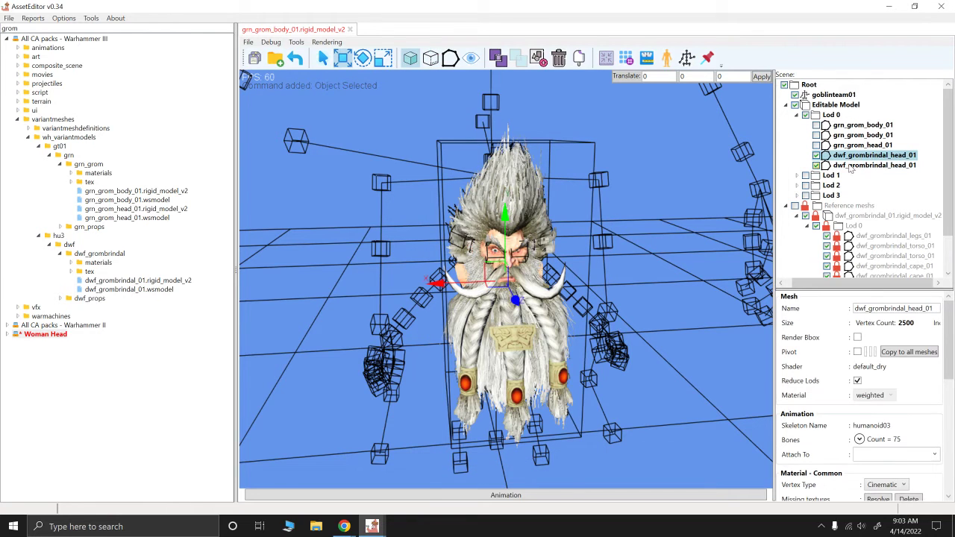
click(816, 165)
click(817, 165)
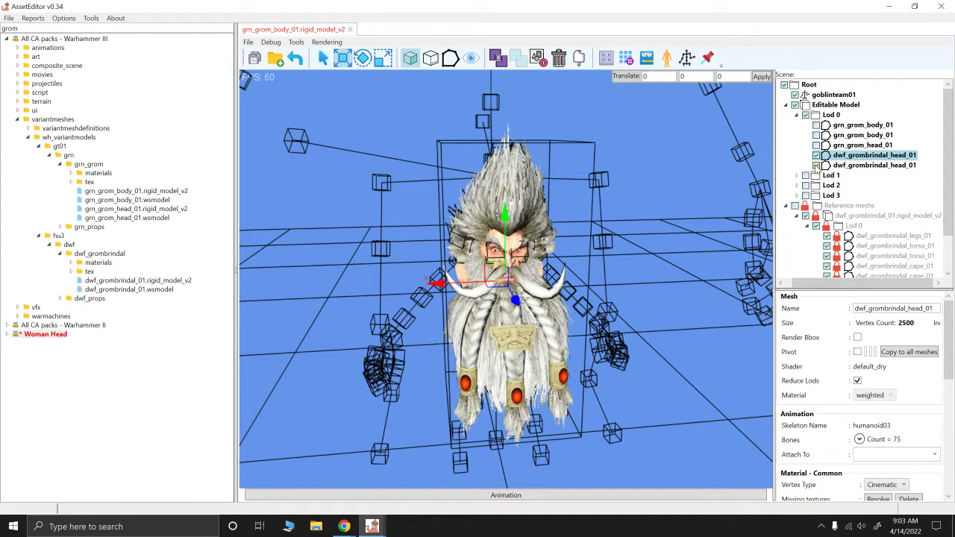
click(817, 155)
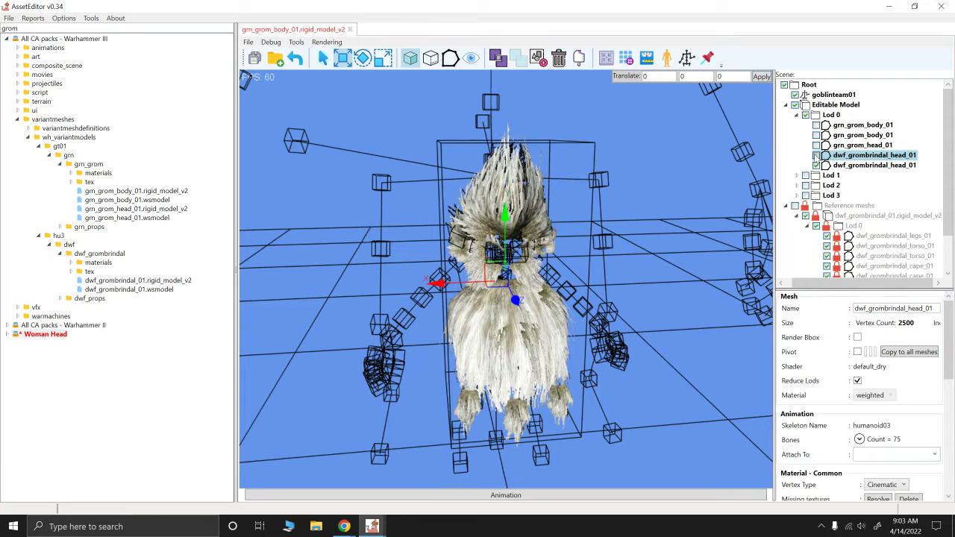
click(817, 155)
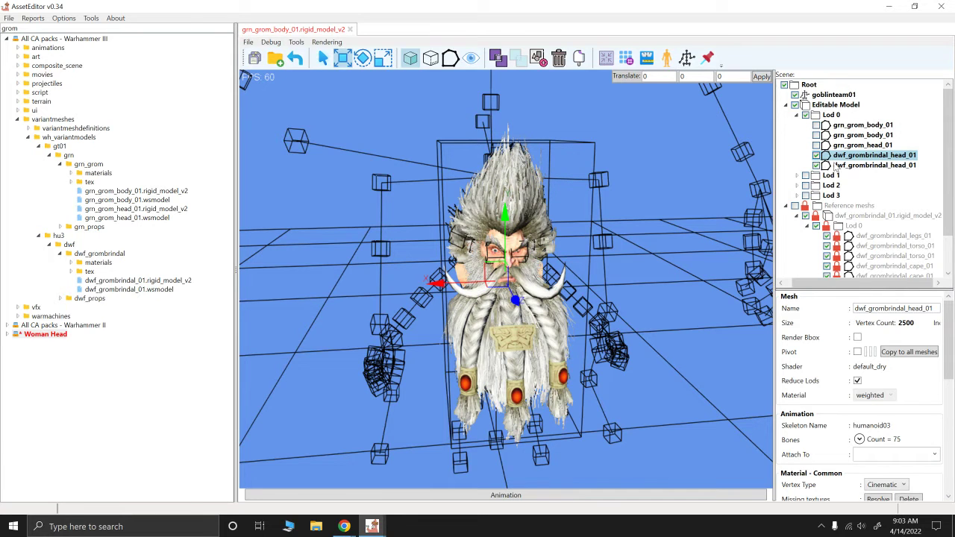
click(816, 165)
click(817, 165)
click(817, 156)
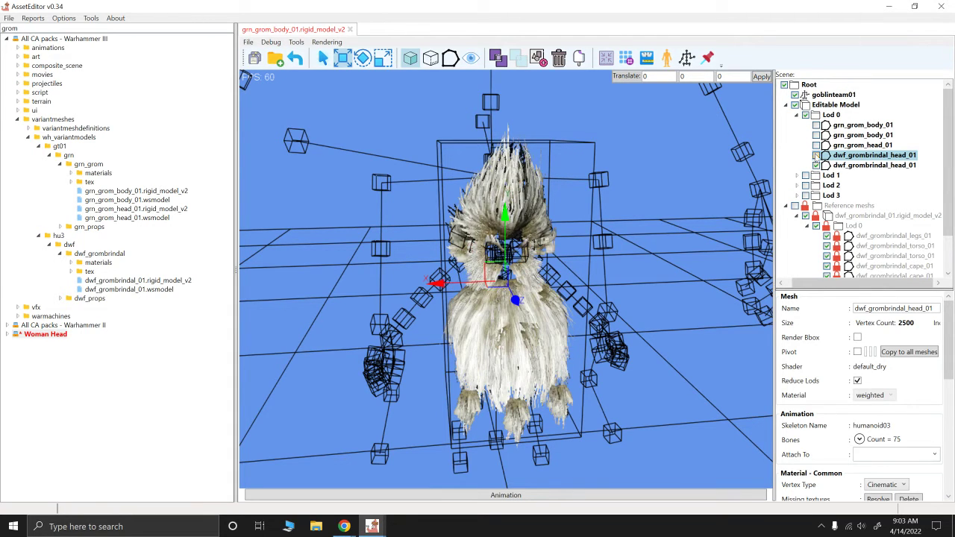
click(817, 155)
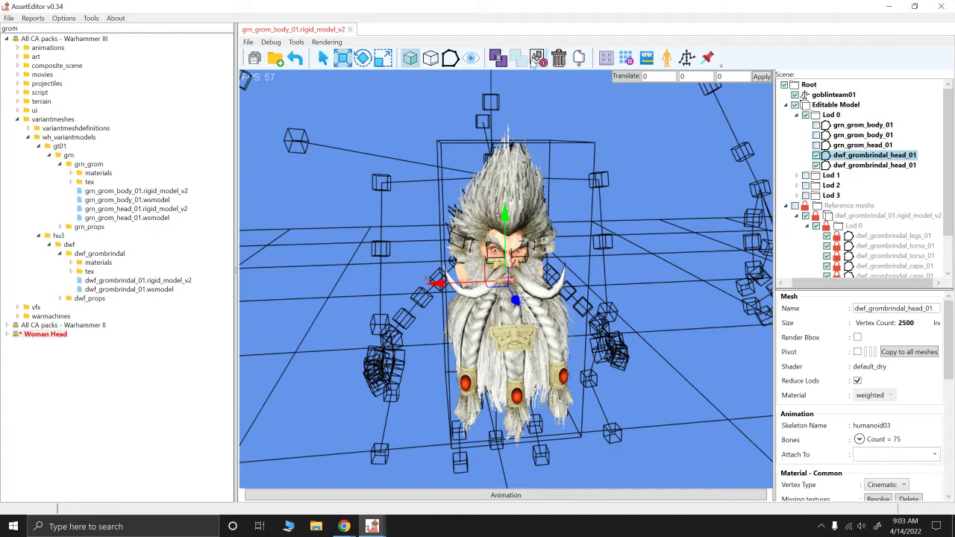
Switch view-only-selected on and off to compare the meshes, leaving only the first dwf_grombrindal_head_01 mesh isolated.
click(470, 58)
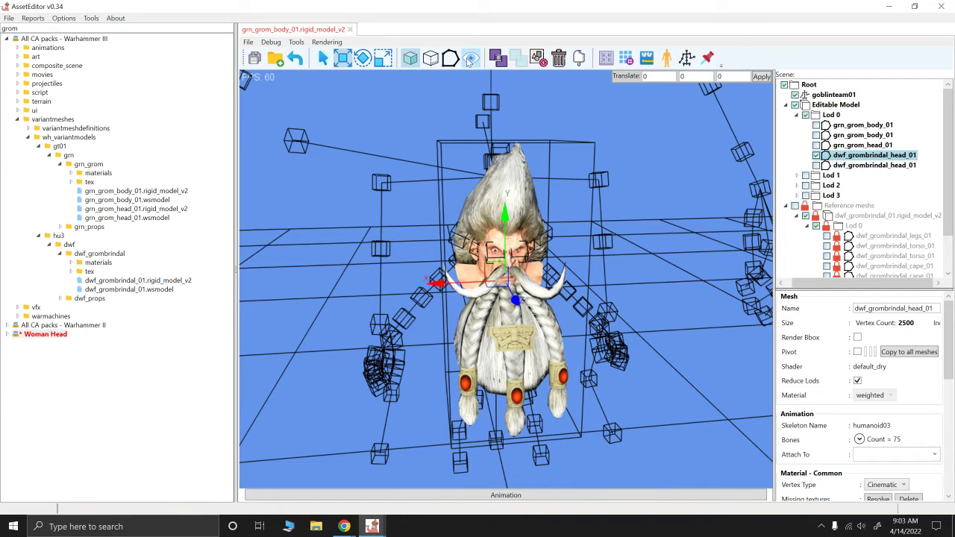
scroll(539, 245, up, 5)
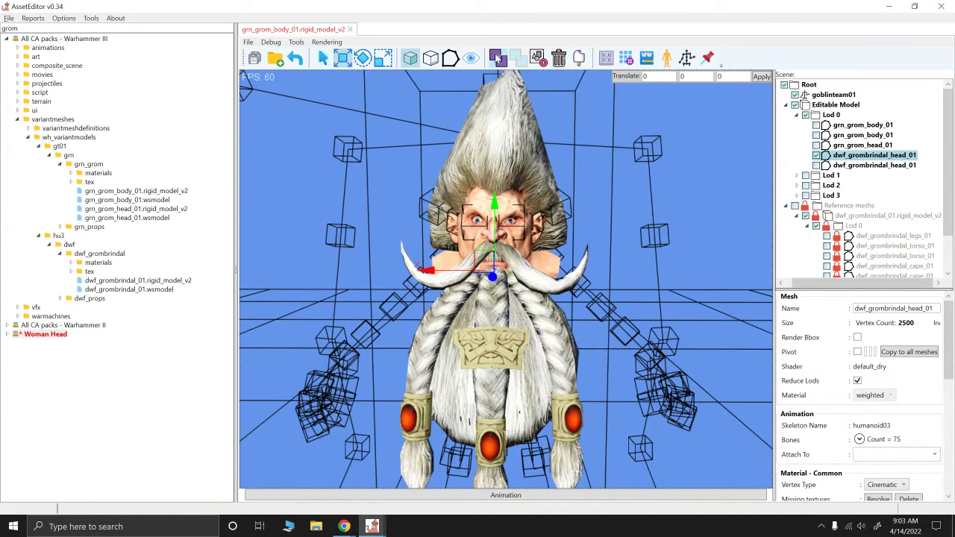
click(469, 60)
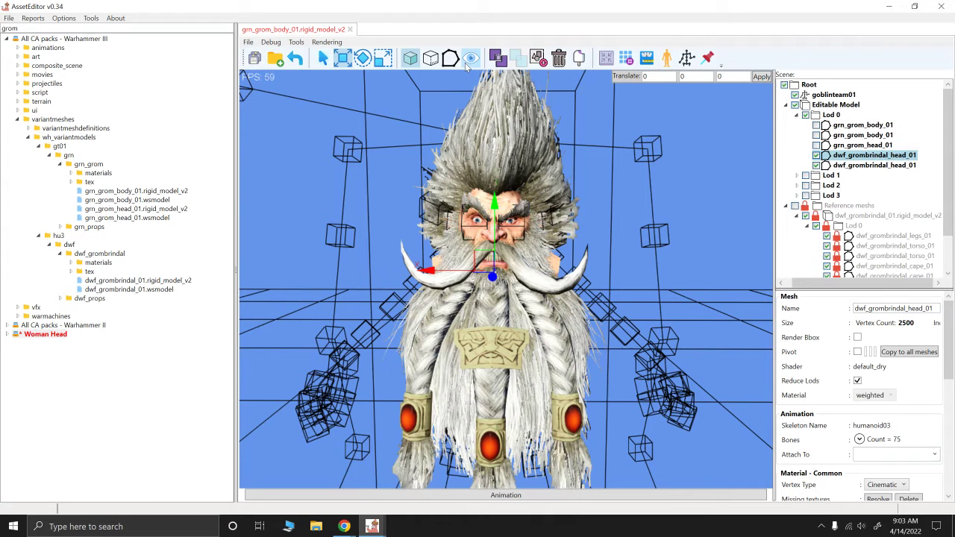
click(469, 59)
click(470, 59)
click(469, 59)
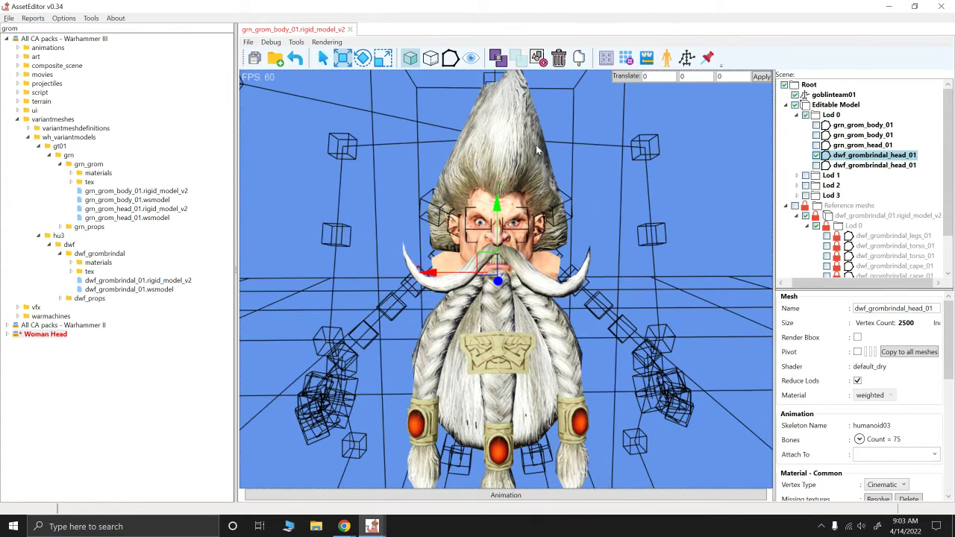
Select the upper hair faces of the isolated head mesh in face selection mode, and return to object selection.
alt+right_drag(536, 150, 532, 193)
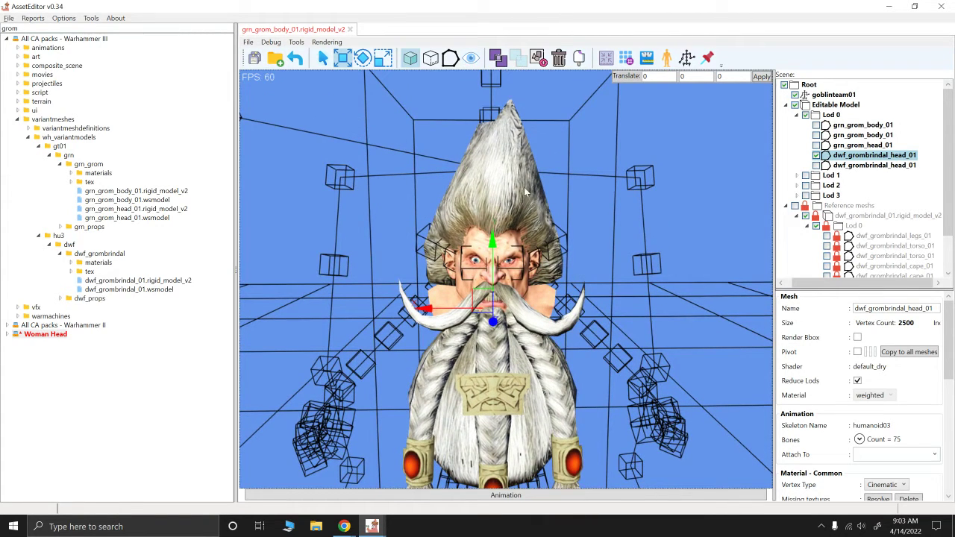
click(516, 197)
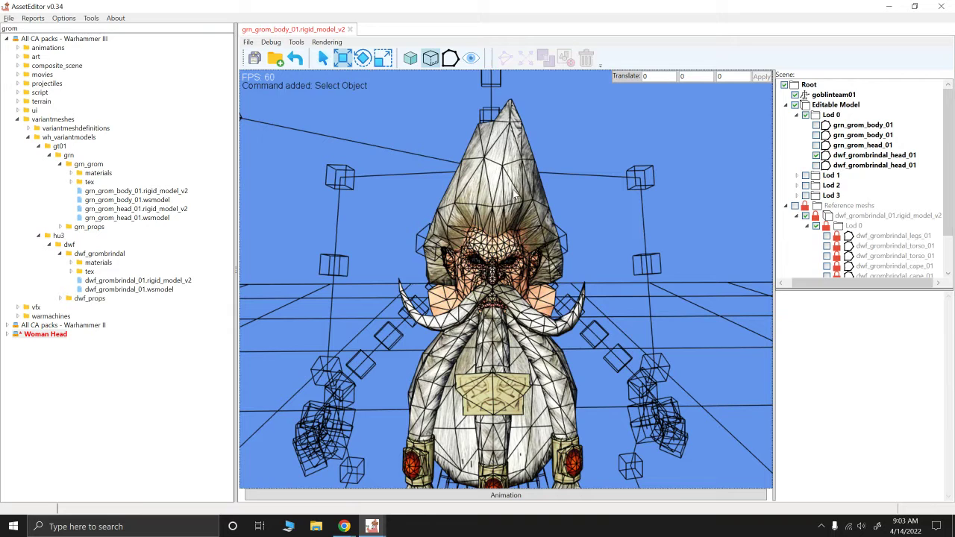
drag(605, 222, 346, 100)
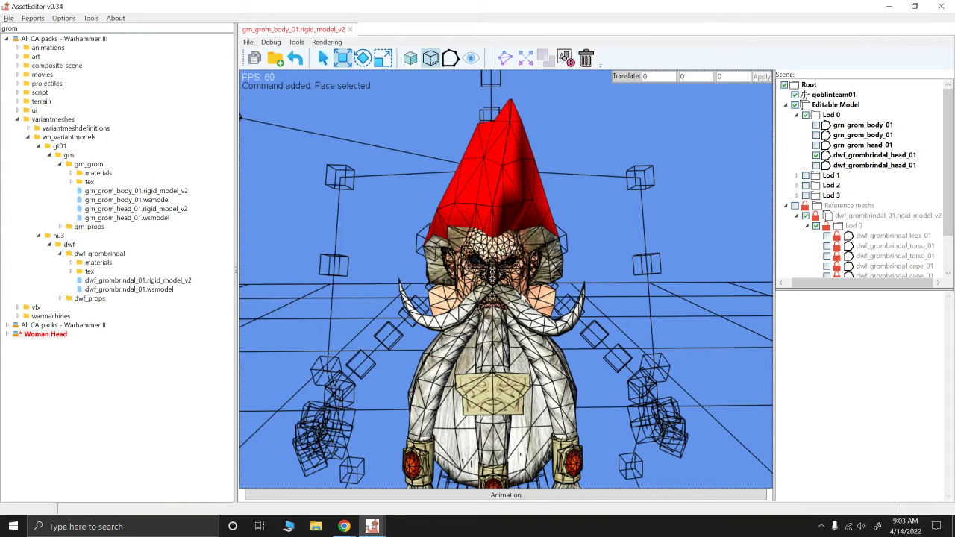
key(Delete)
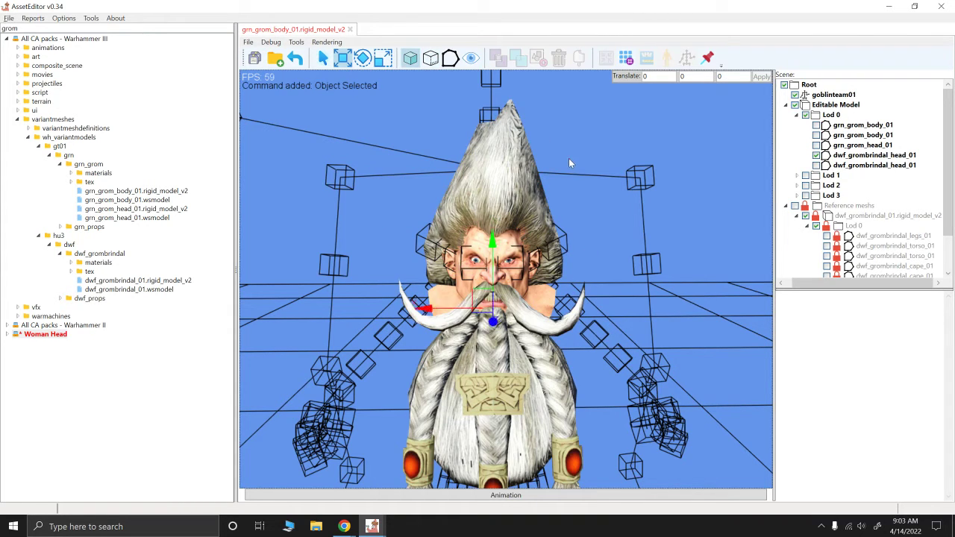
Divide the isolated dwf_grombrindal_head_01 mesh into submeshes and delete submesh 22, which holds the face and hair.
click(866, 154)
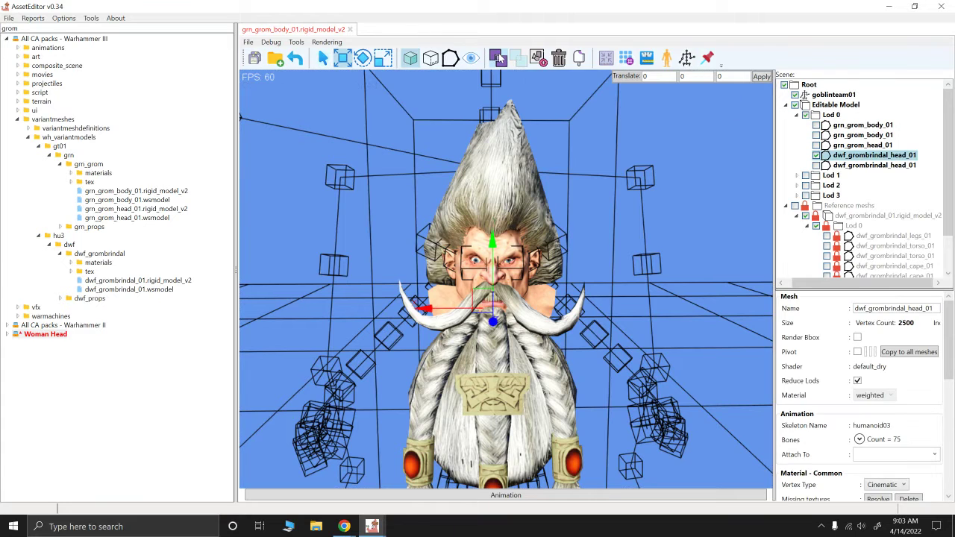
click(496, 57)
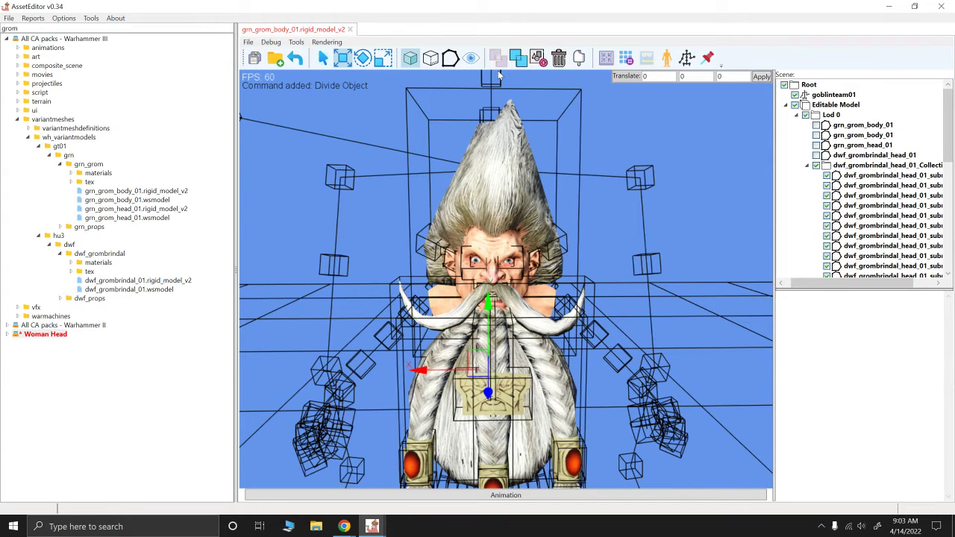
click(506, 190)
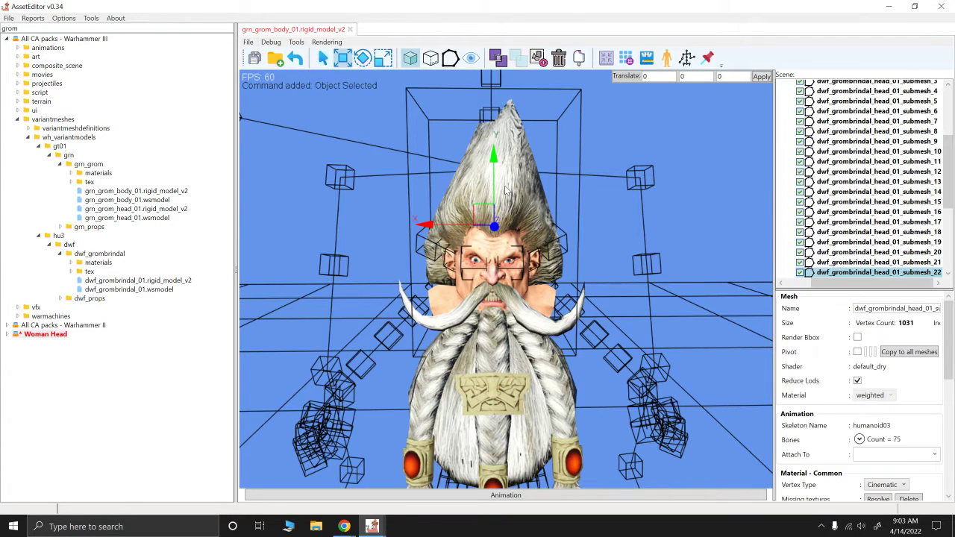
key(Delete)
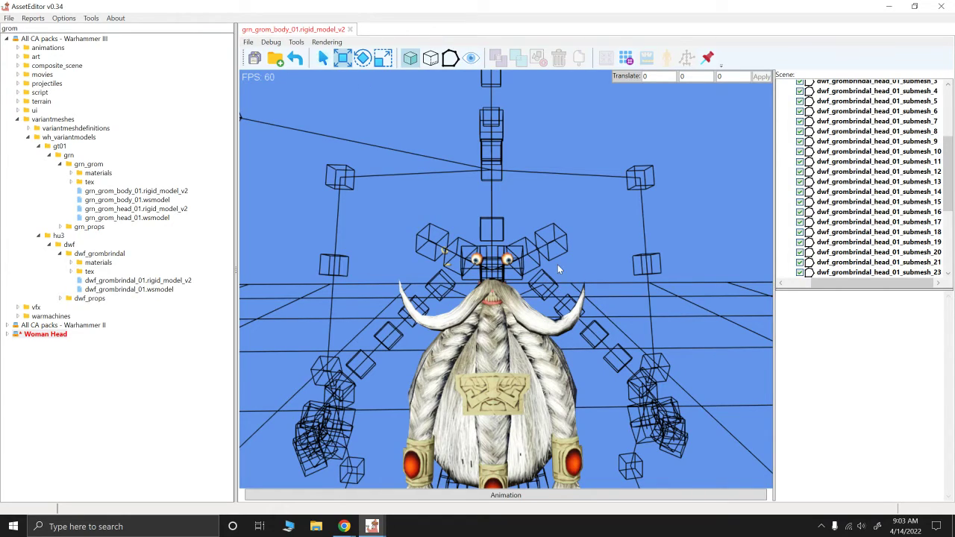
Undo the deletion of submesh 22 and the division of the dwf_grombrindal_head_01 mesh into submeshes.
alt+drag(558, 263, 497, 305)
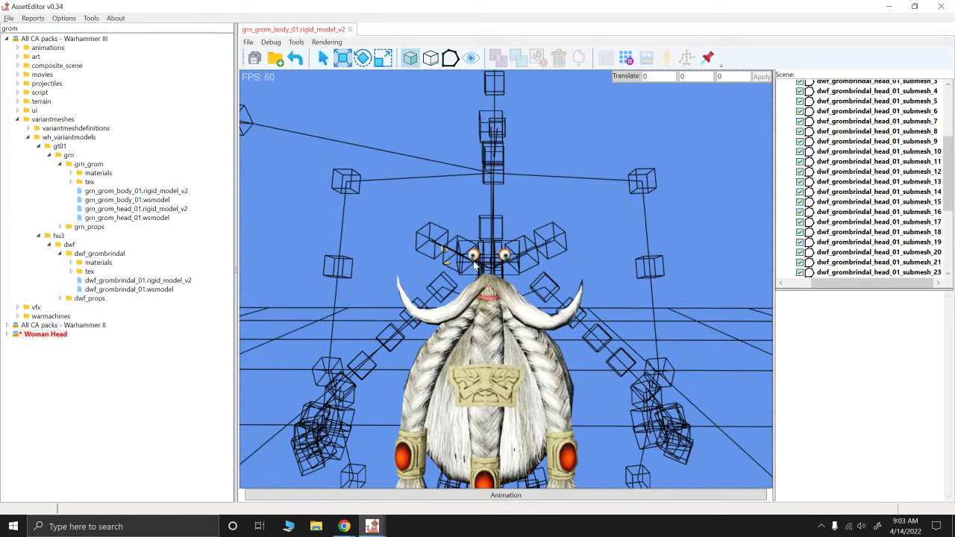
key(ctrl+z)
key(ctrl+z)
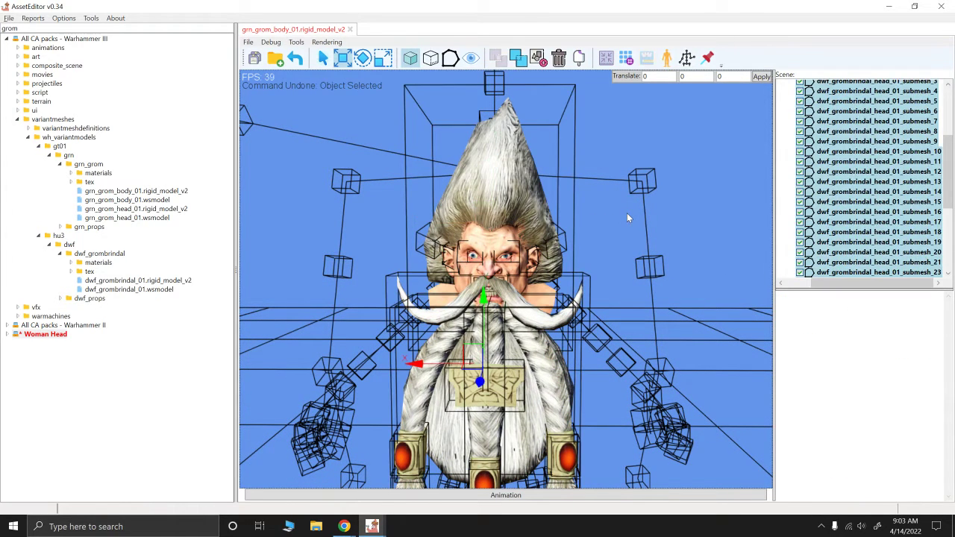
key(ctrl+z)
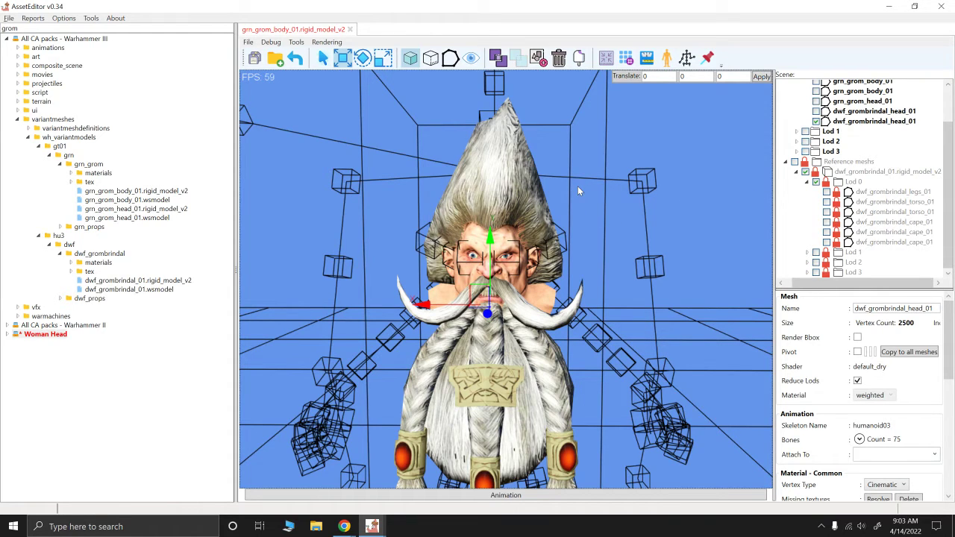
Delete the upper hair faces of the isolated dwf_grombrindal_head_01 mesh in face selection mode.
click(430, 58)
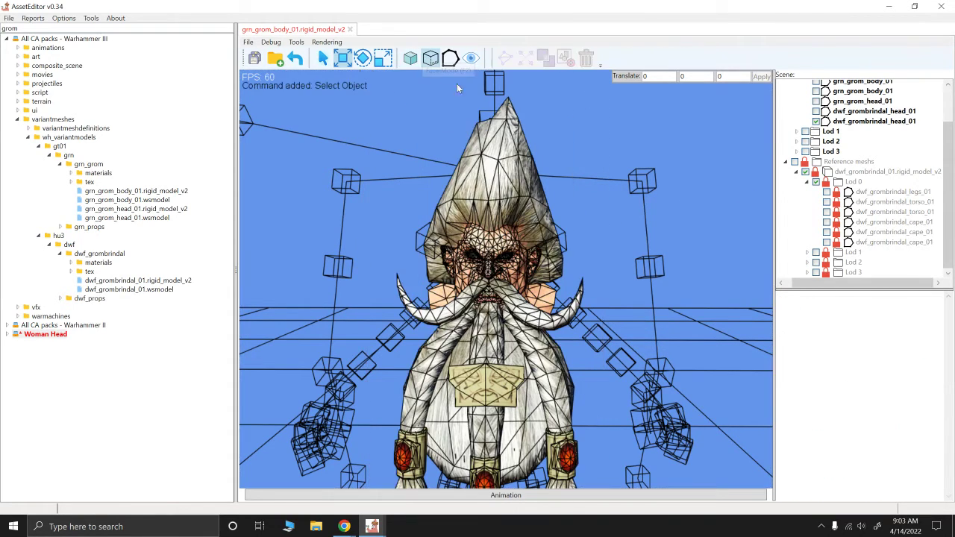
drag(604, 184, 500, 168)
key(Delete)
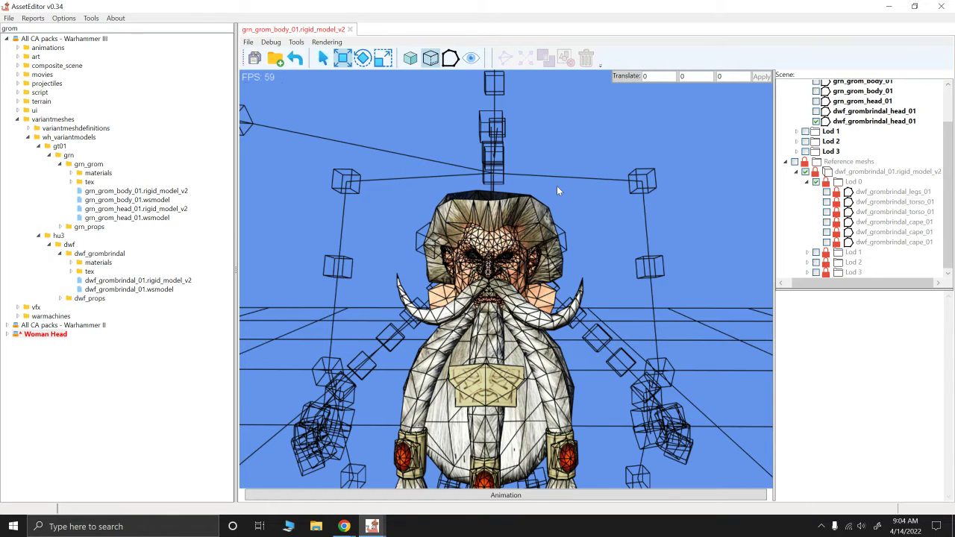
Select individual hair faces one by one along the cut edge above the ear and forehead, adding and removing faces.
alt+drag(537, 173, 566, 181)
alt+scroll(545, 194, up, 3)
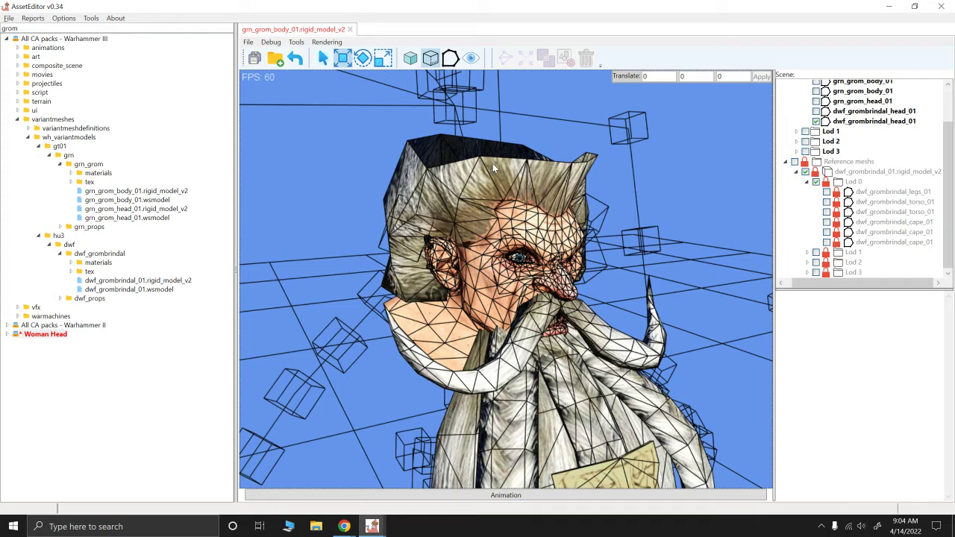
click(492, 164)
shift+click(481, 184)
shift+click(446, 173)
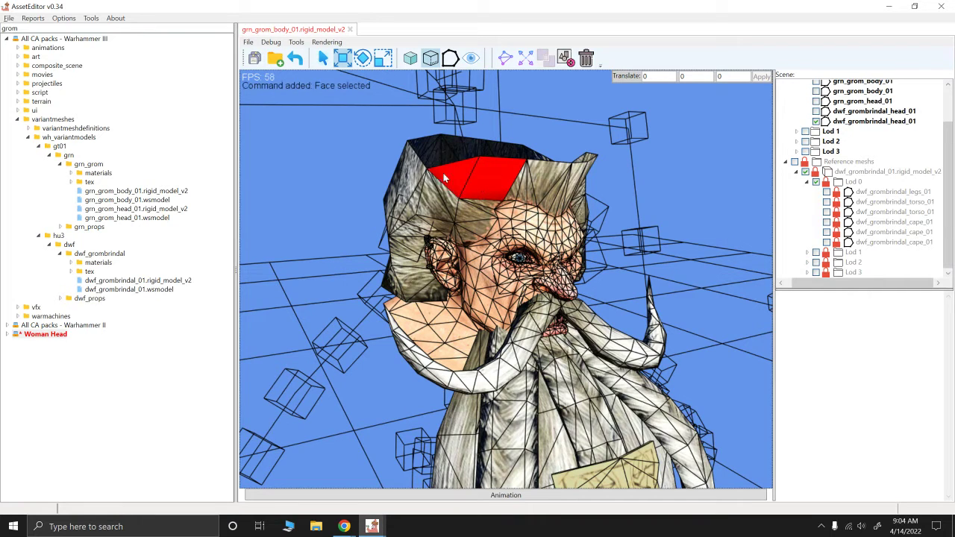
shift+click(420, 196)
shift+click(416, 185)
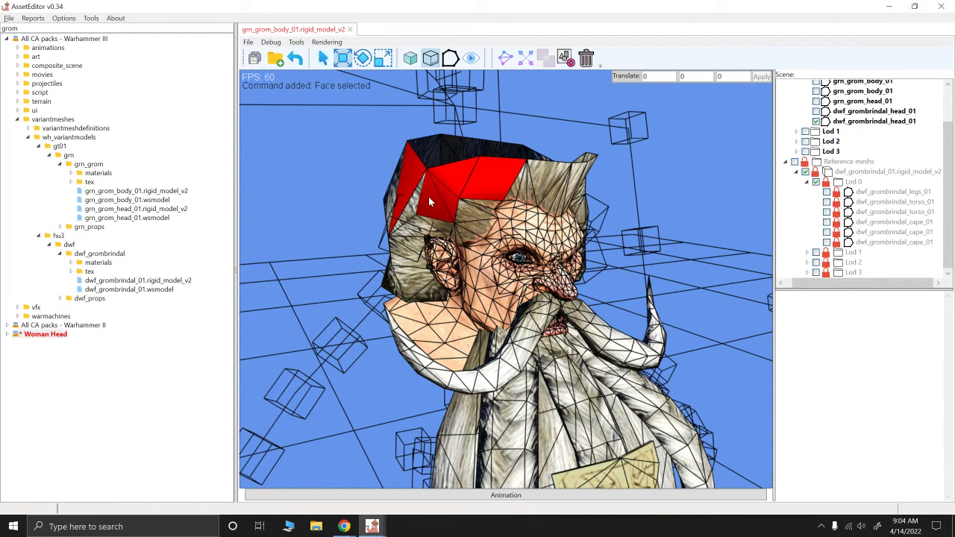
ctrl+click(428, 196)
ctrl+click(422, 187)
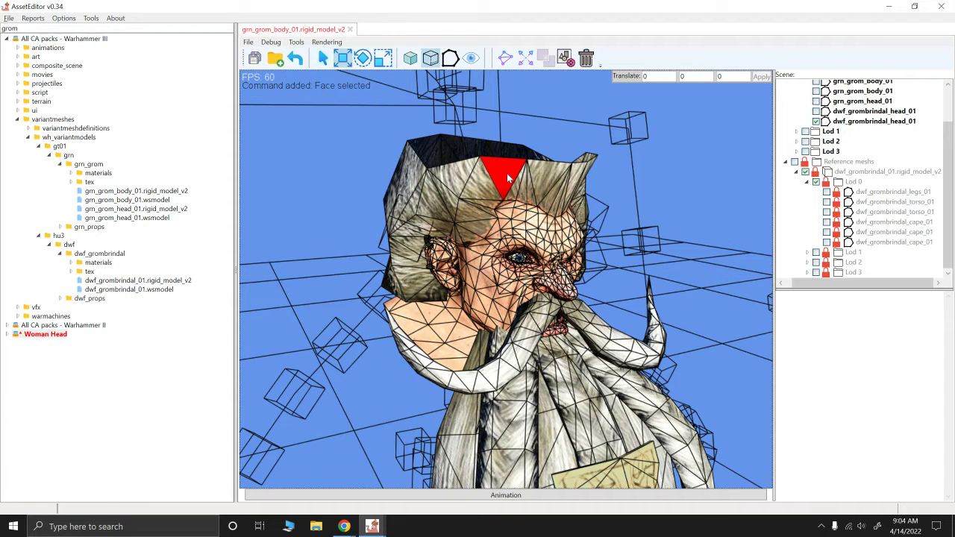
Undo the individual face selections and the deletion of the upper hair, returning to object selection.
key(ctrl+z)
key(ctrl+z)
key(ctrl+z)
key(ctrl+z)
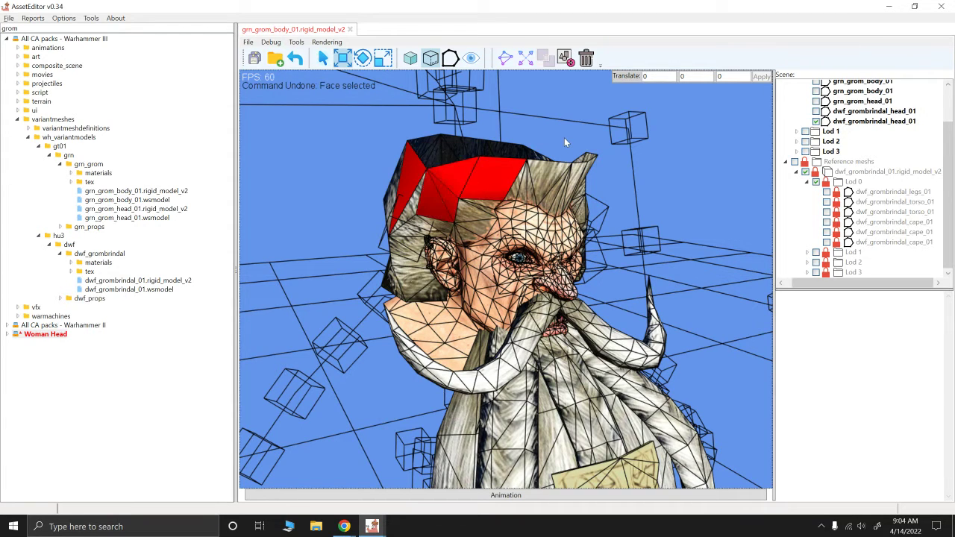
key(ctrl+z)
key(ctrl+z)
key(ctrl+z)
key(ctrl+z)
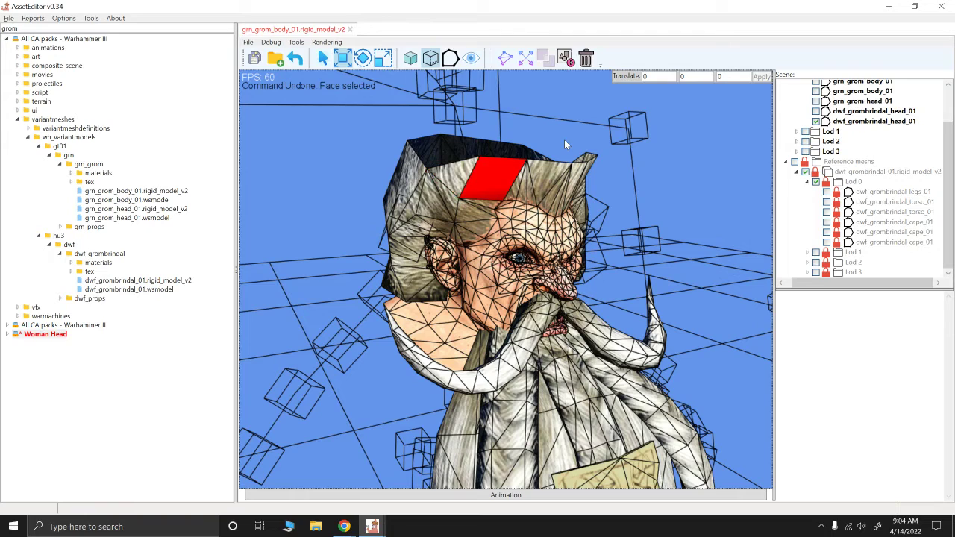
key(ctrl+z)
key(ctrl+z)
key(ctrl+z)
click(651, 162)
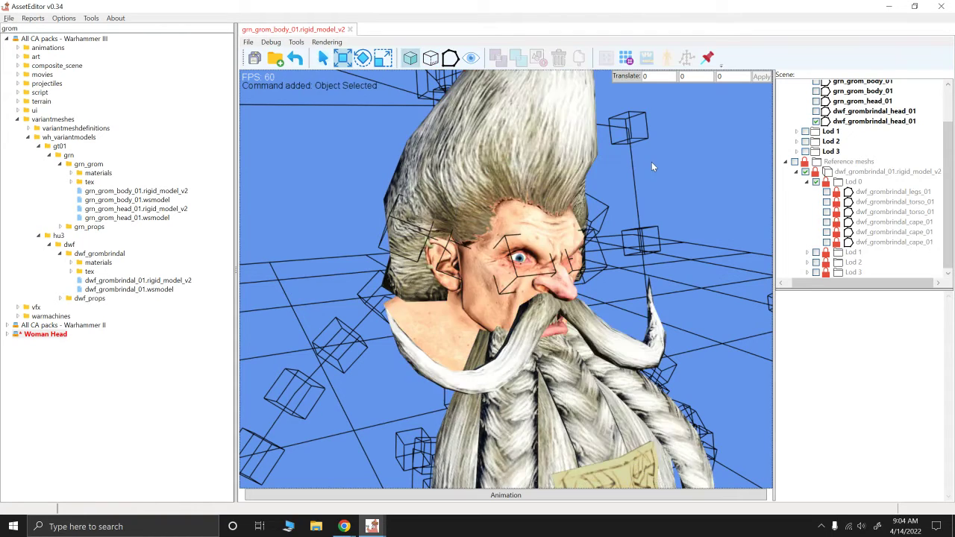
Show the first dwf_grombrindal_head_01 mesh alongside the second and compare what the two head meshes contain.
alt+drag(652, 162, 606, 192)
alt+scroll(615, 197, down, 4)
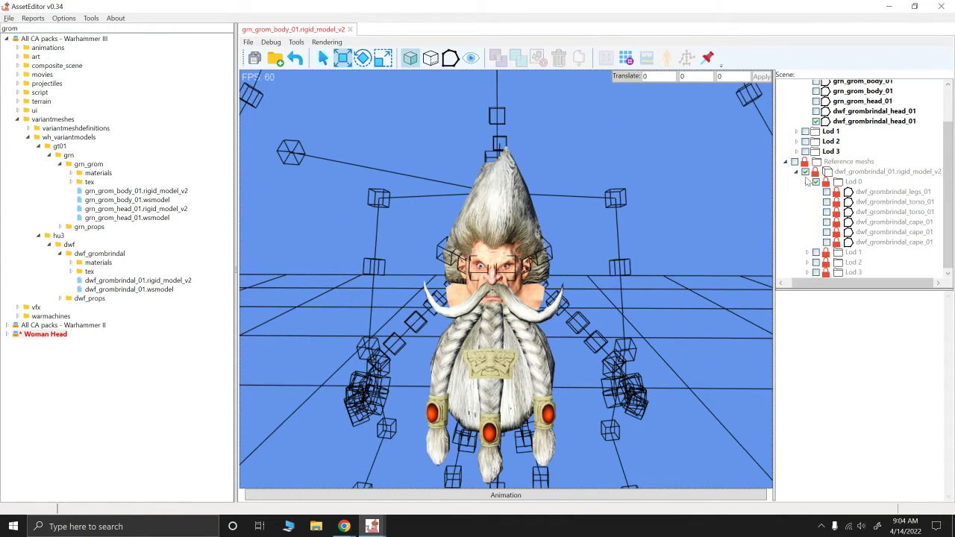
click(816, 110)
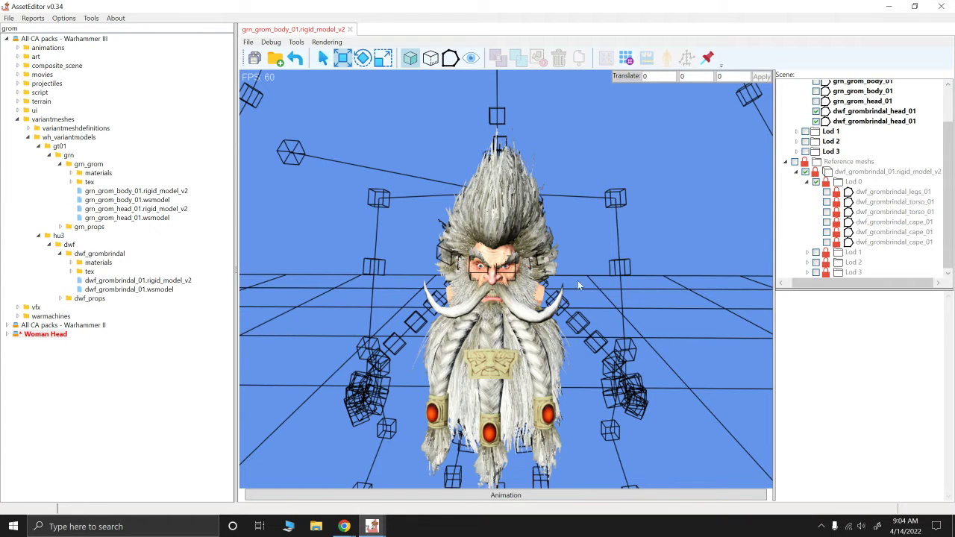
key(alt)
click(450, 59)
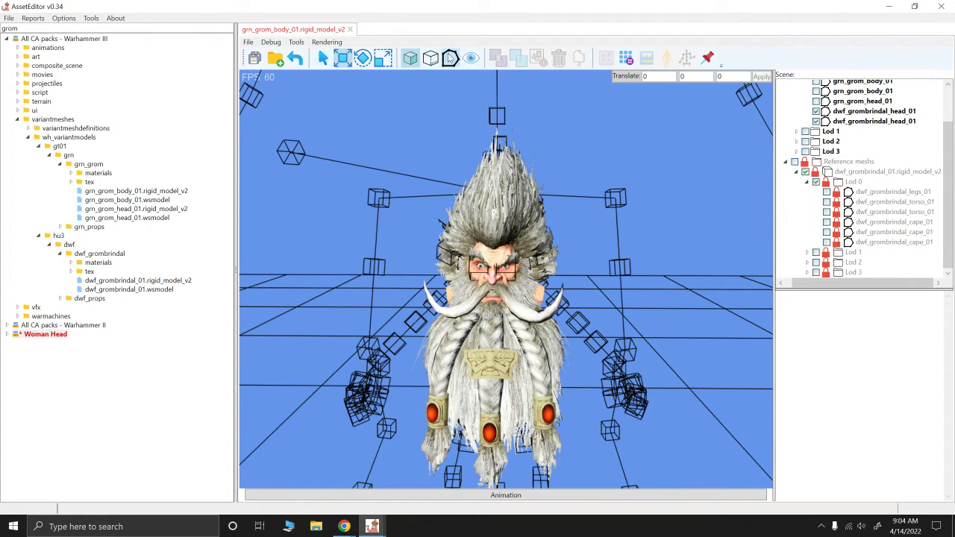
click(852, 112)
click(817, 120)
click(817, 119)
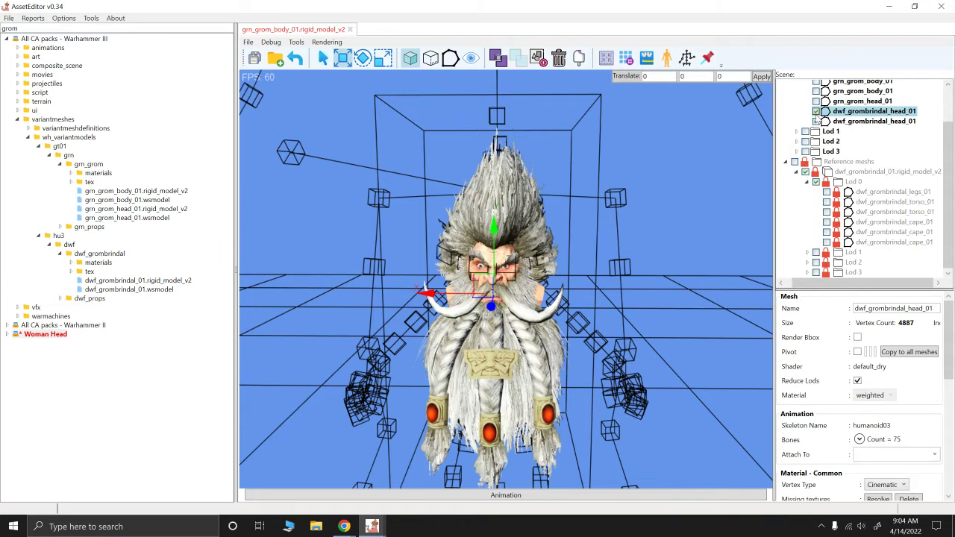
Isolate the second dwf_grombrindal_head_01 mesh and select the vertices at both moustache tips in vertex mode.
click(851, 121)
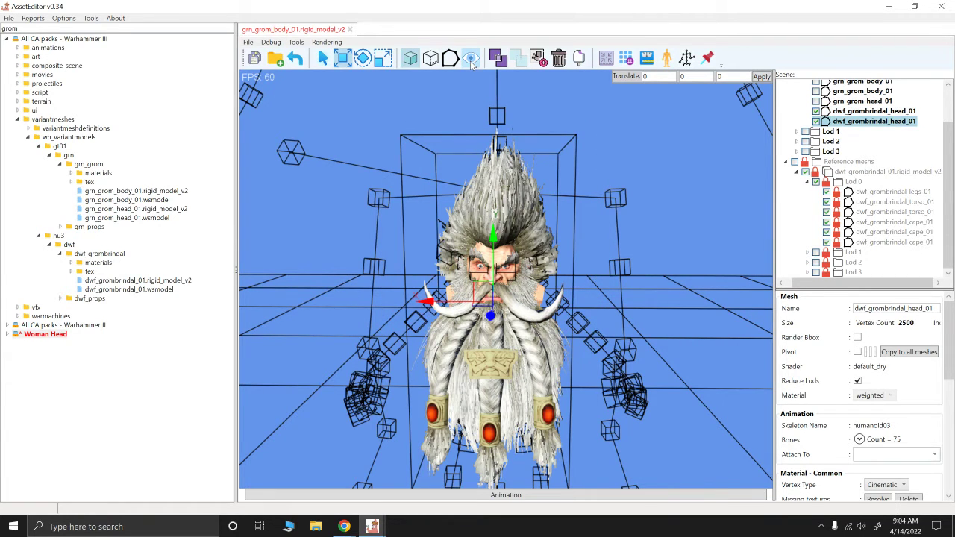
click(471, 61)
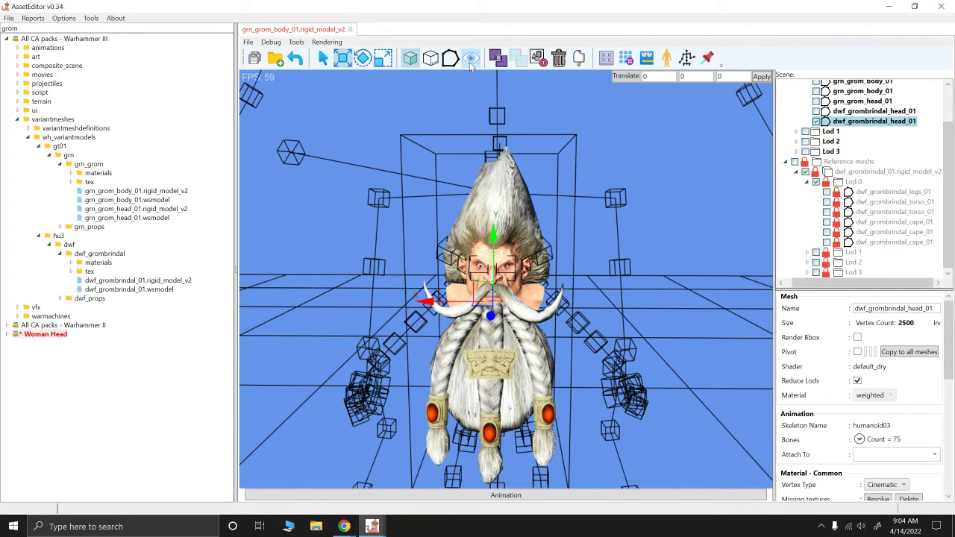
click(451, 58)
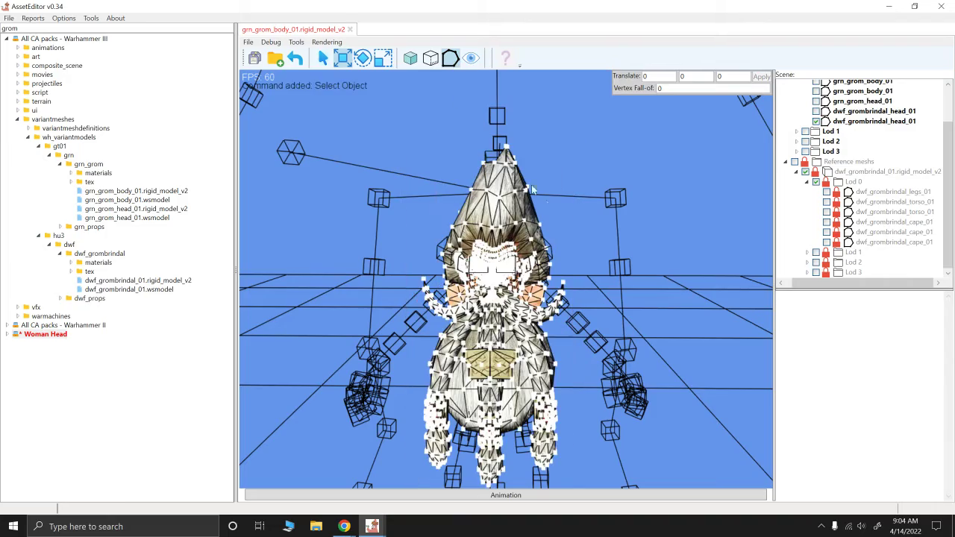
alt+drag(641, 220, 631, 257)
scroll(607, 232, up, 3)
alt+drag(389, 311, 304, 342)
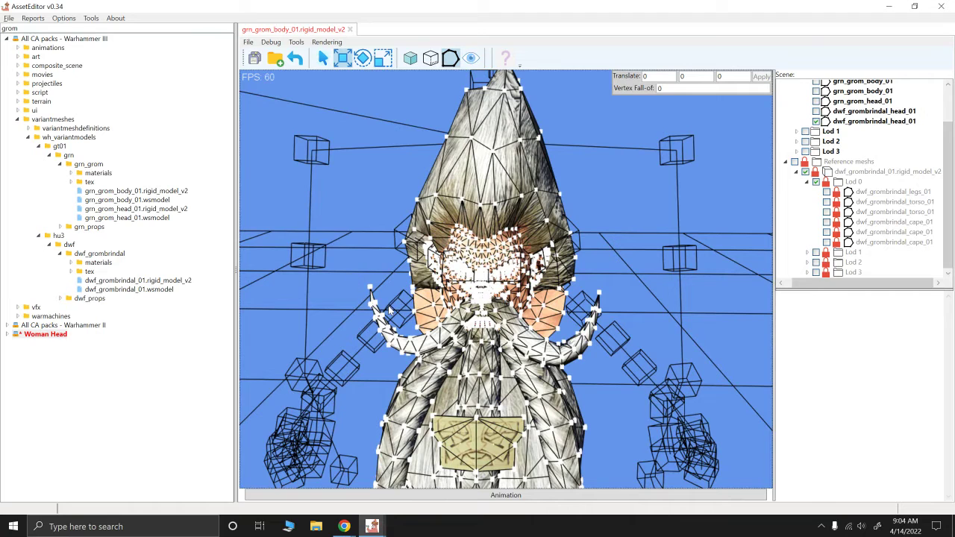
drag(392, 315, 337, 270)
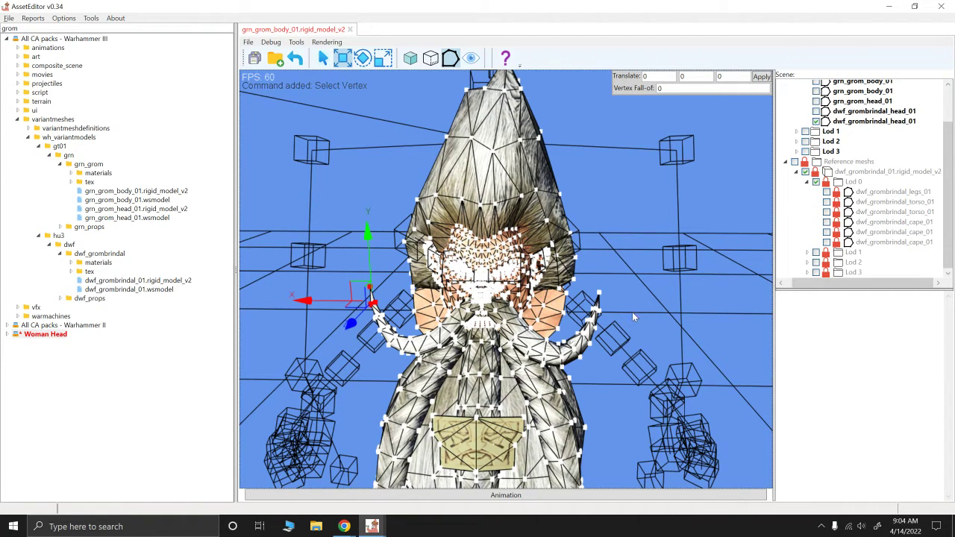
shift+drag(612, 312, 587, 284)
shift+drag(613, 317, 633, 292)
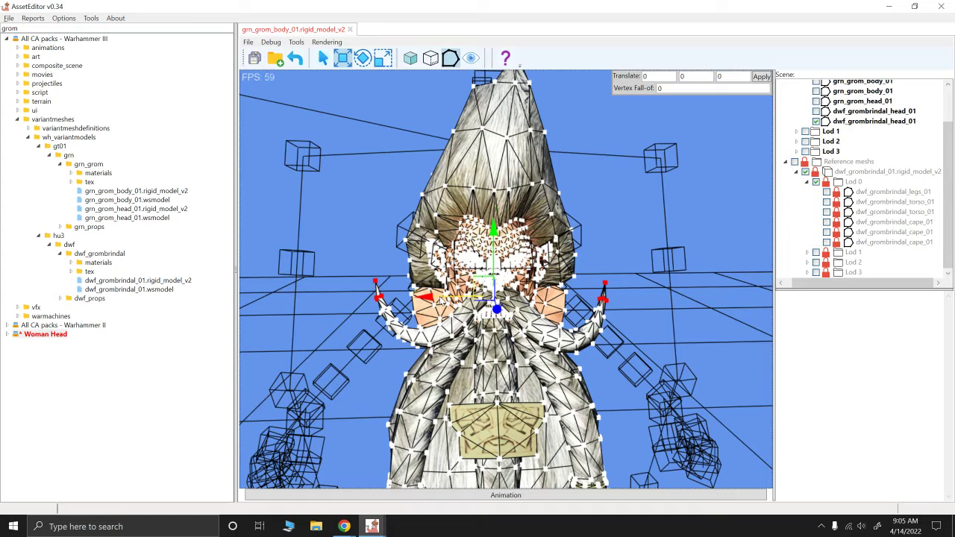
Move the selected moustache tip vertices upward to lengthen both tips, and return to object selection.
mouse_move(441, 301)
mouse_down()
mouse_move(430, 300)
mouse_move(478, 300)
mouse_move(437, 300)
mouse_up()
drag(494, 243, 618, 230)
click(671, 243)
alt+drag(678, 300, 664, 338)
scroll(684, 339, down, 3)
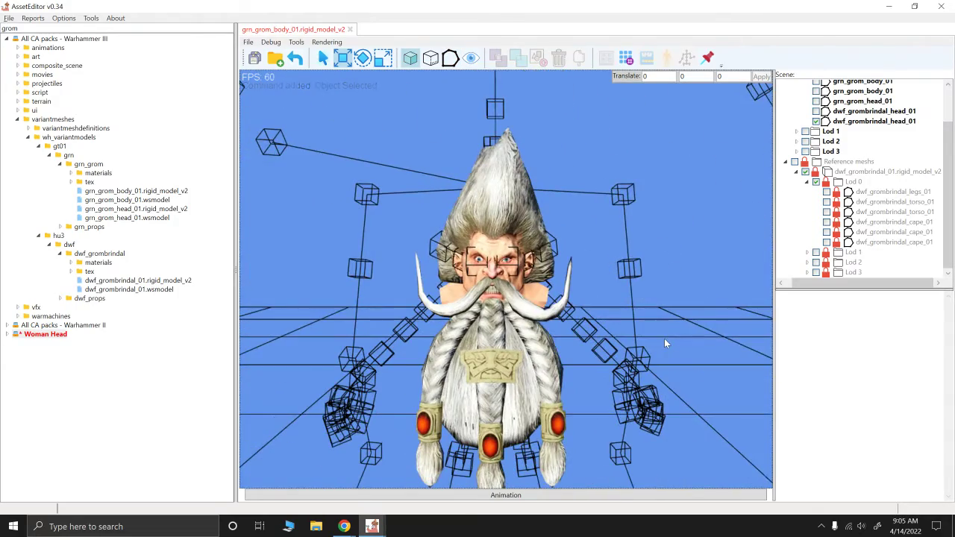
Select the second dwf_grombrindal_head_01 mesh again and pick the end vertices of both raised moustache tips.
click(429, 310)
scroll(483, 348, up, 5)
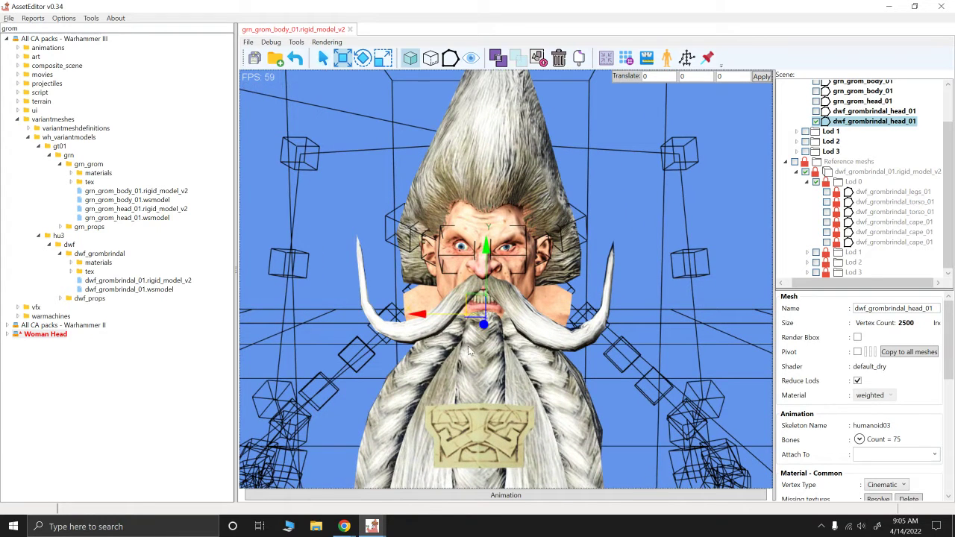
key(F3)
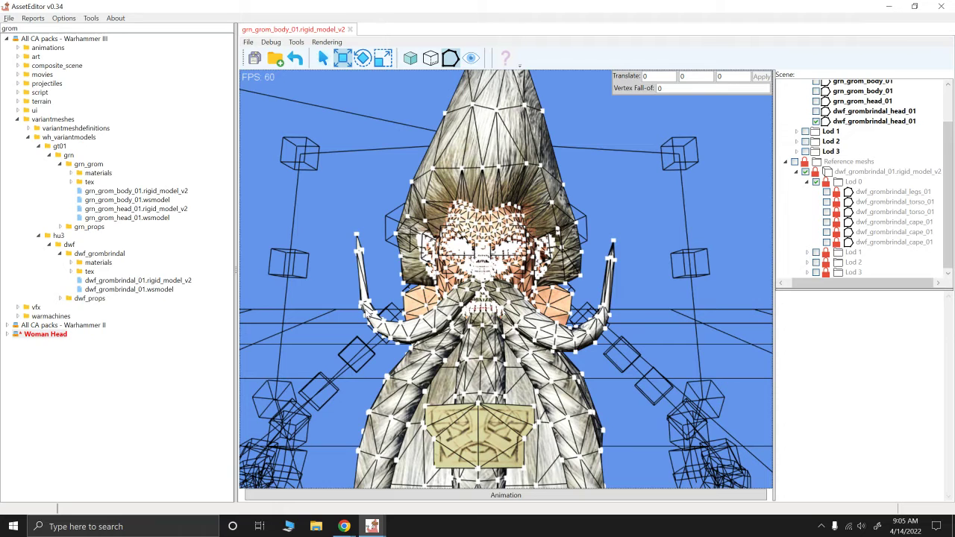
drag(373, 267, 334, 217)
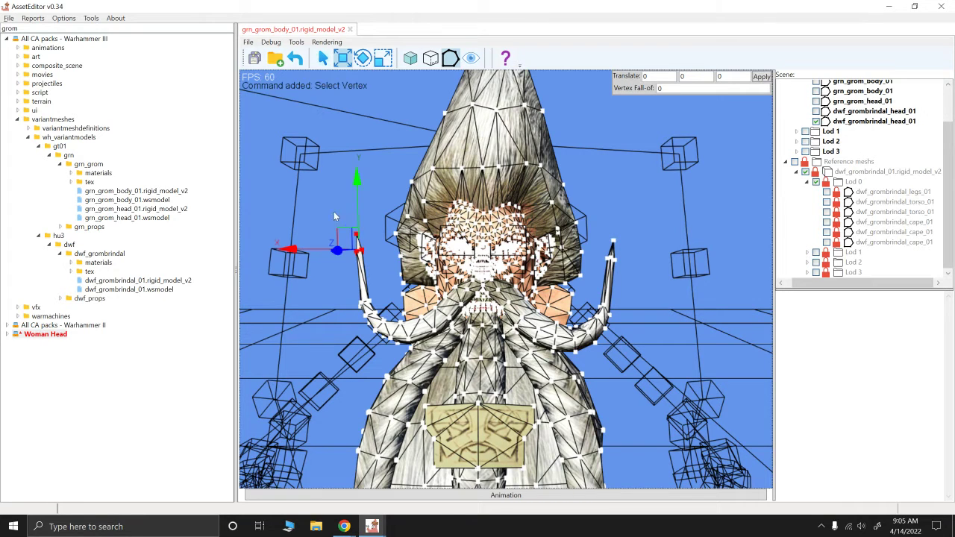
shift+drag(646, 272, 601, 230)
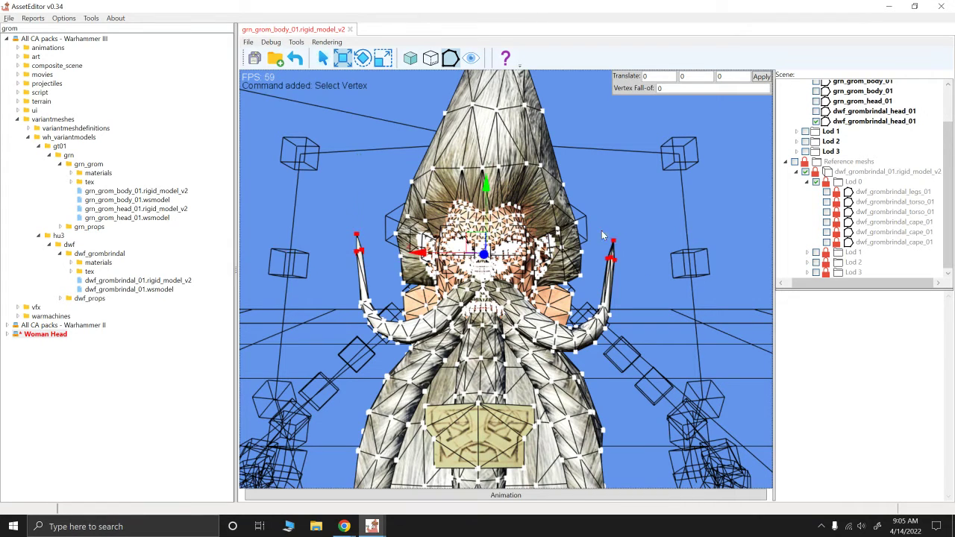
Rotate the selected moustache tip vertices so one tip drops and the other rises, and return to object selection.
click(368, 65)
mouse_move(491, 270)
mouse_down()
mouse_move(498, 263)
mouse_move(442, 260)
mouse_move(499, 278)
mouse_up()
key(F1)
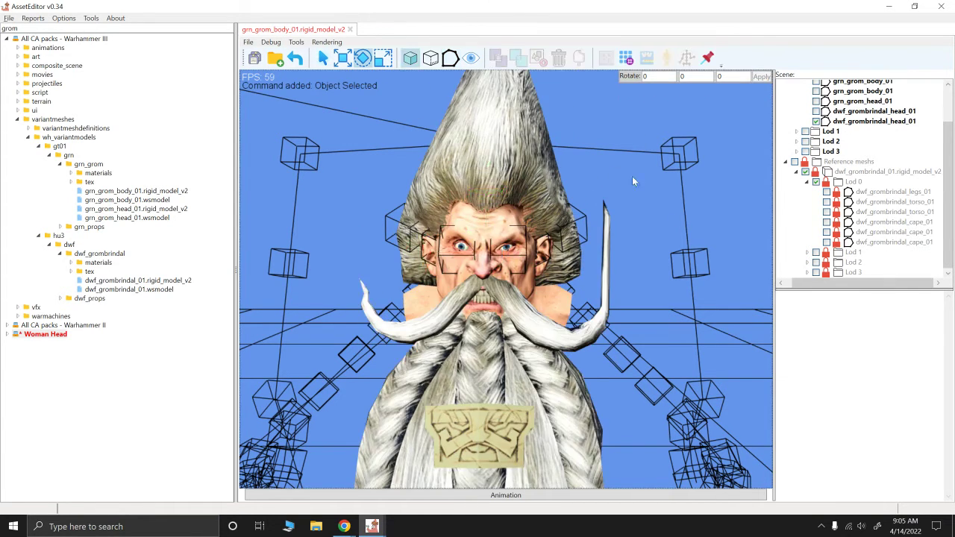
alt+drag(633, 176, 647, 274)
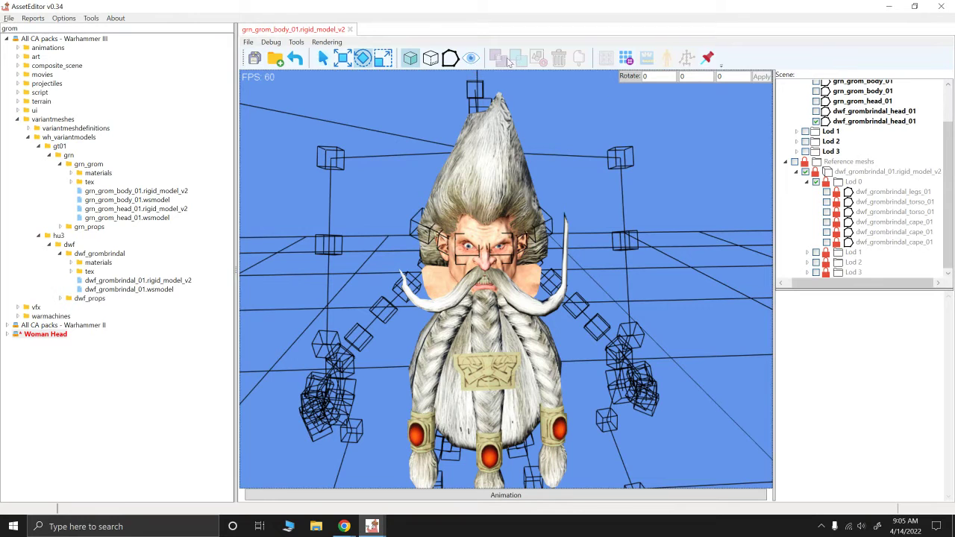
Split the isolated second dwf_grombrindal_head_01 mesh into logical parts and merge the resulting submesh collection back into one mesh.
click(471, 59)
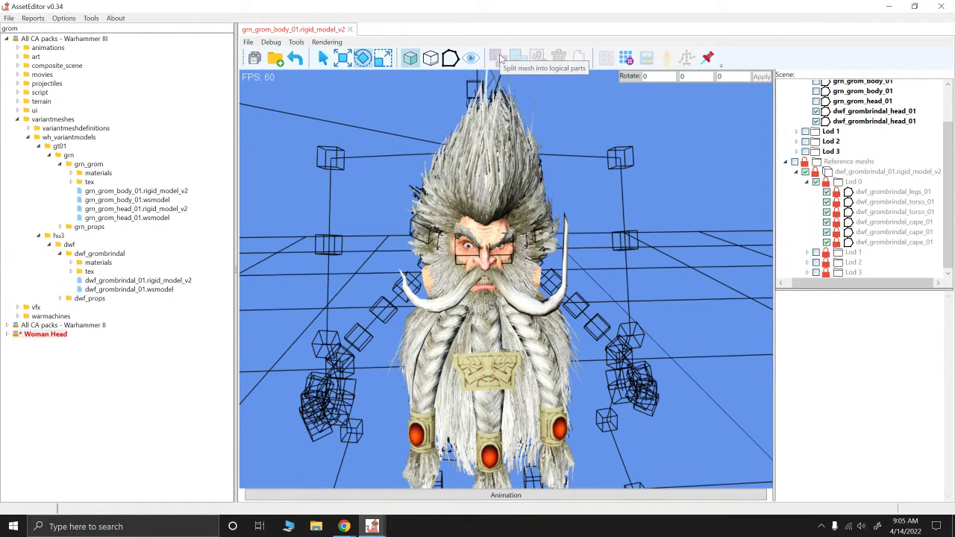
click(837, 131)
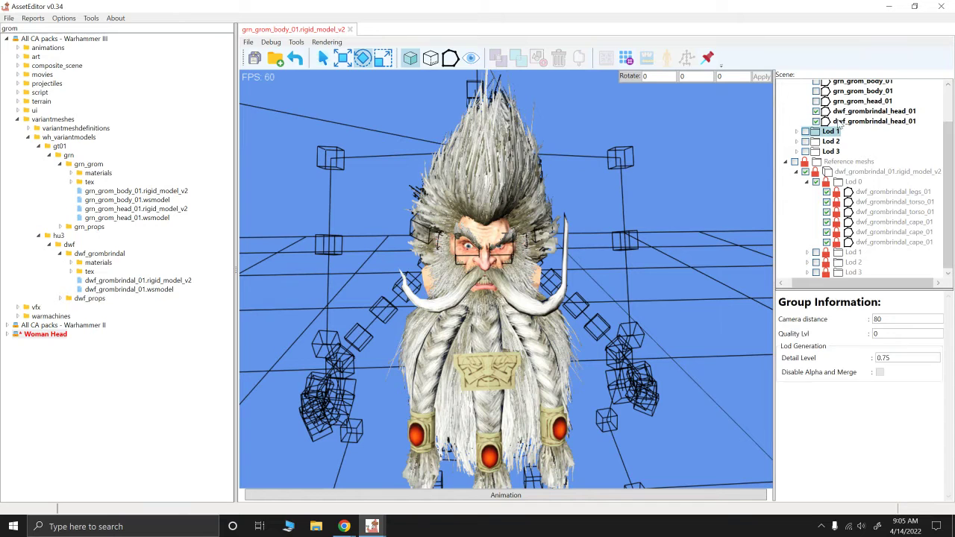
click(839, 121)
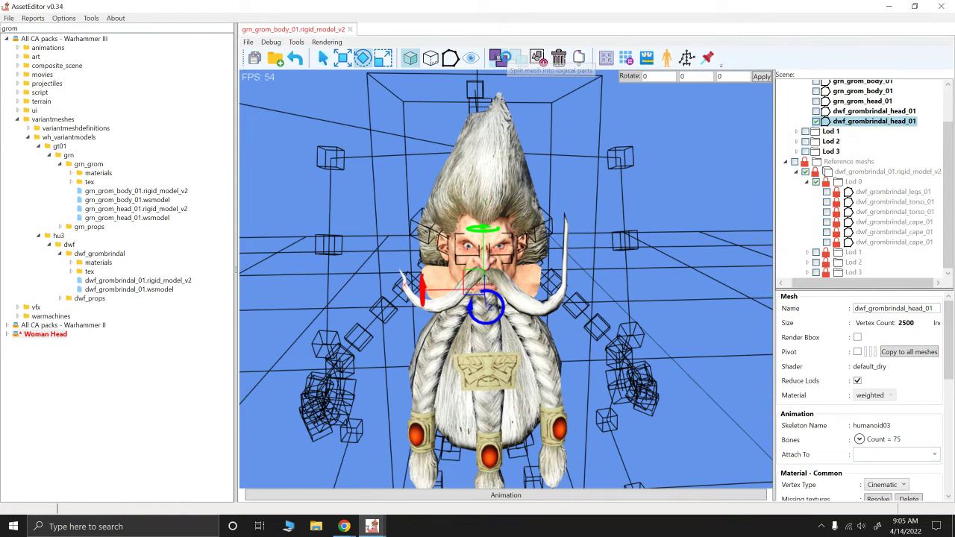
click(504, 59)
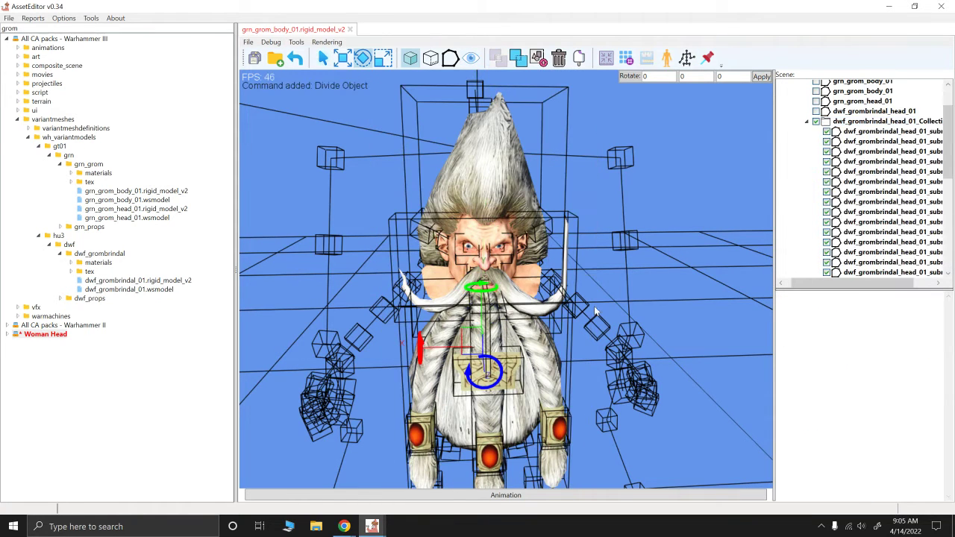
click(857, 124)
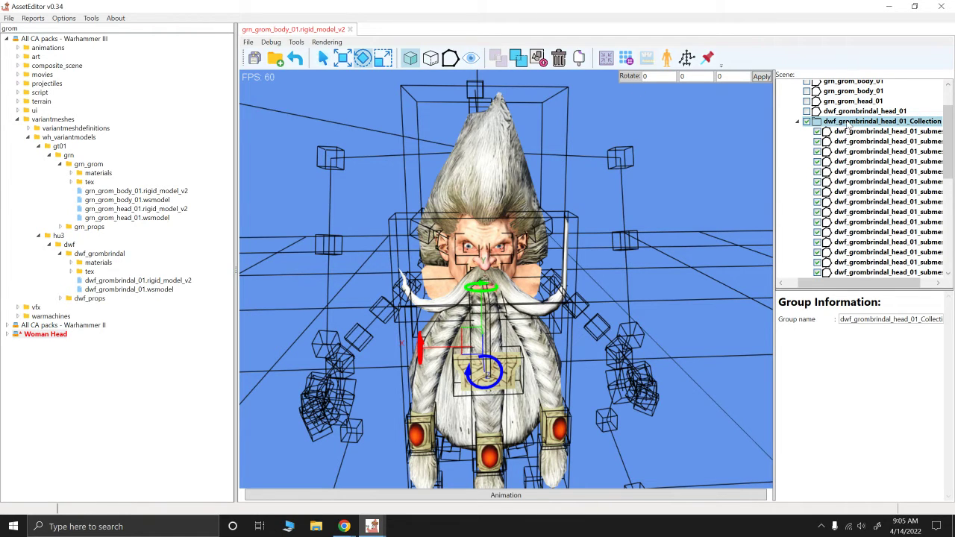
click(517, 58)
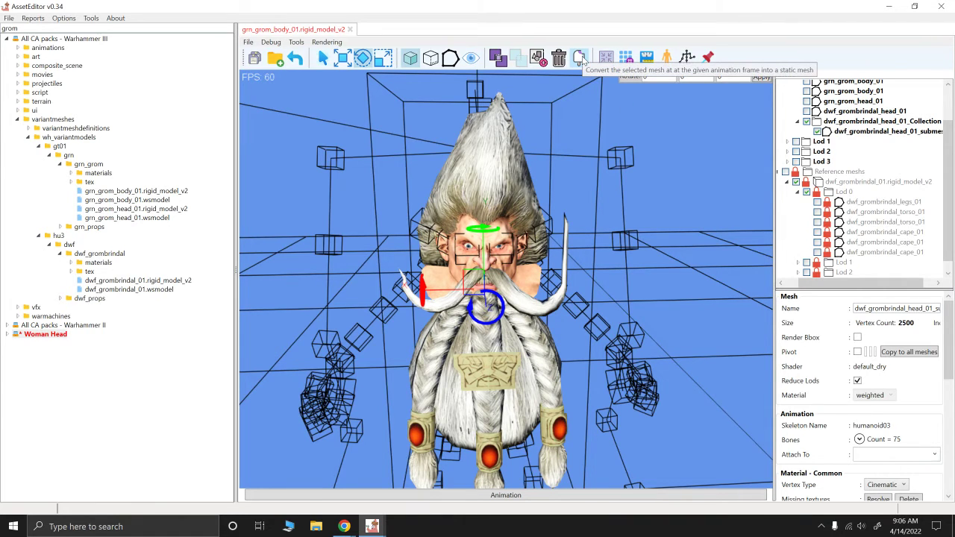
Generate the reduced LOD meshes for the editable model and select its main node.
alt+drag(661, 162, 581, 158)
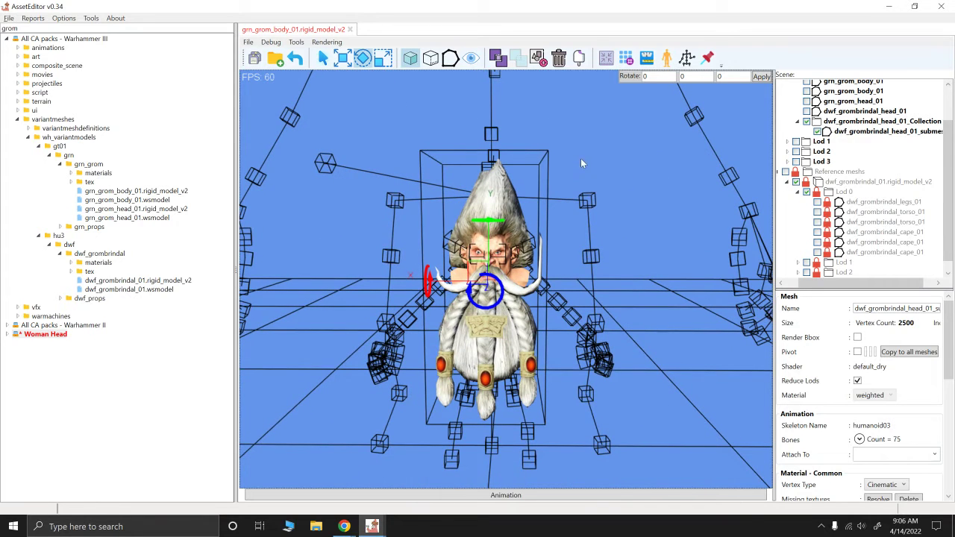
click(627, 58)
click(813, 106)
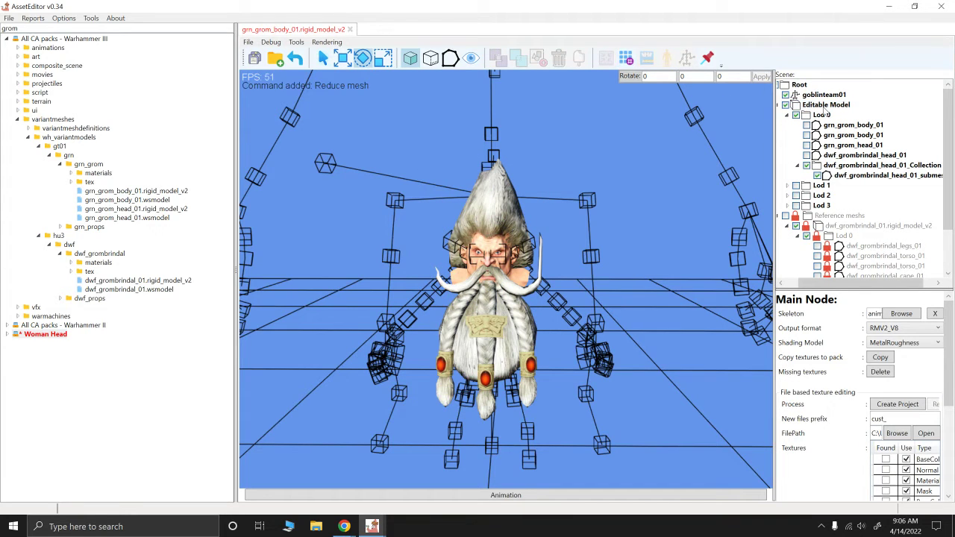
Display Lod 1 and Lod 3 in turn, examine their camera distance and detail level settings, and return to displaying Lod 0.
scroll(826, 173, down, 2)
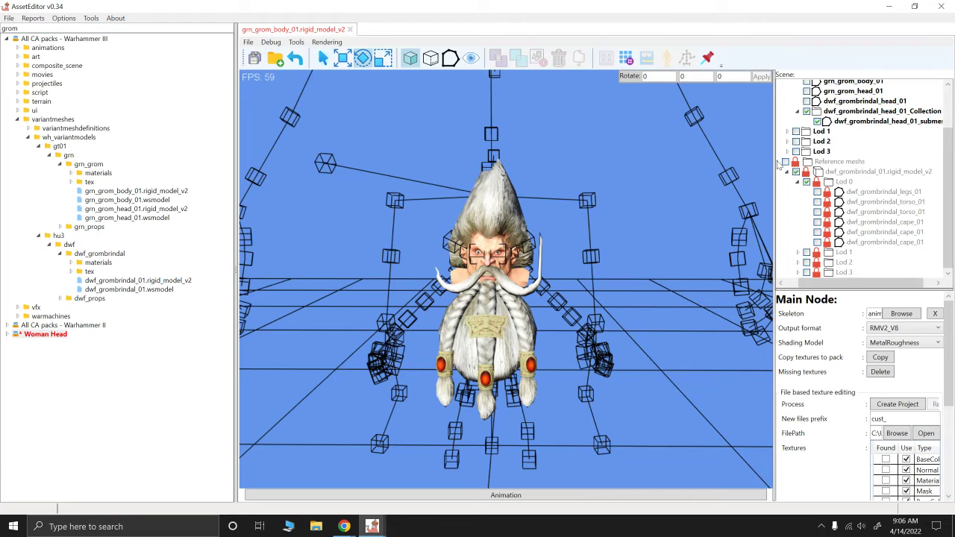
click(796, 132)
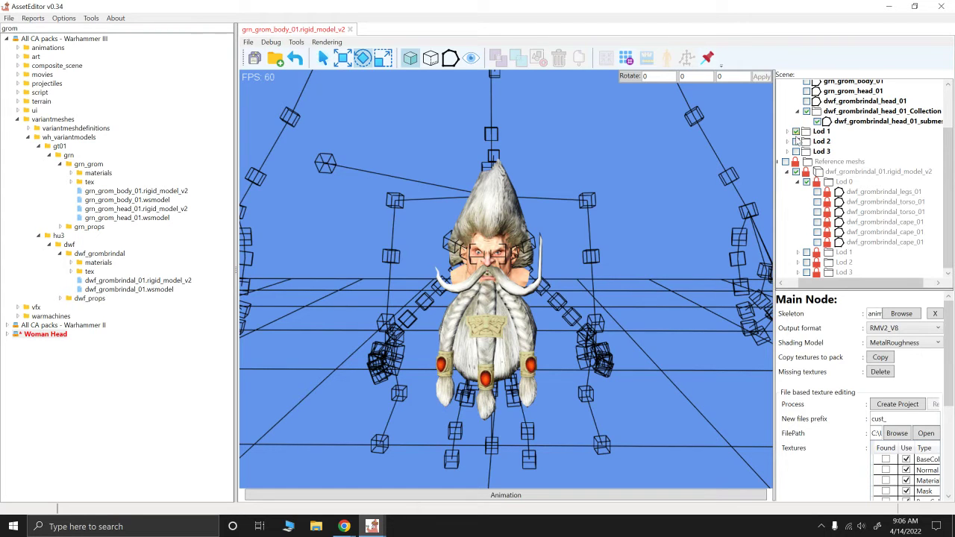
click(796, 151)
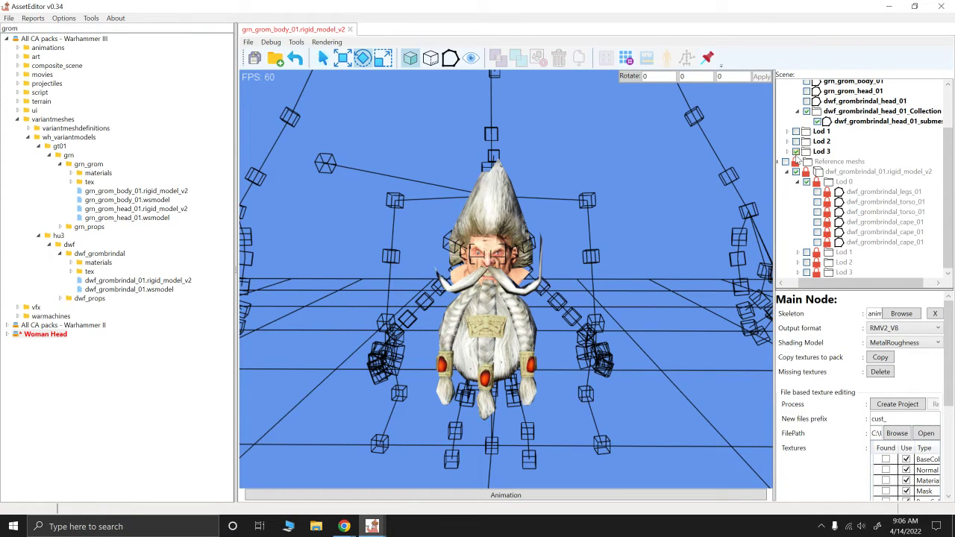
click(822, 151)
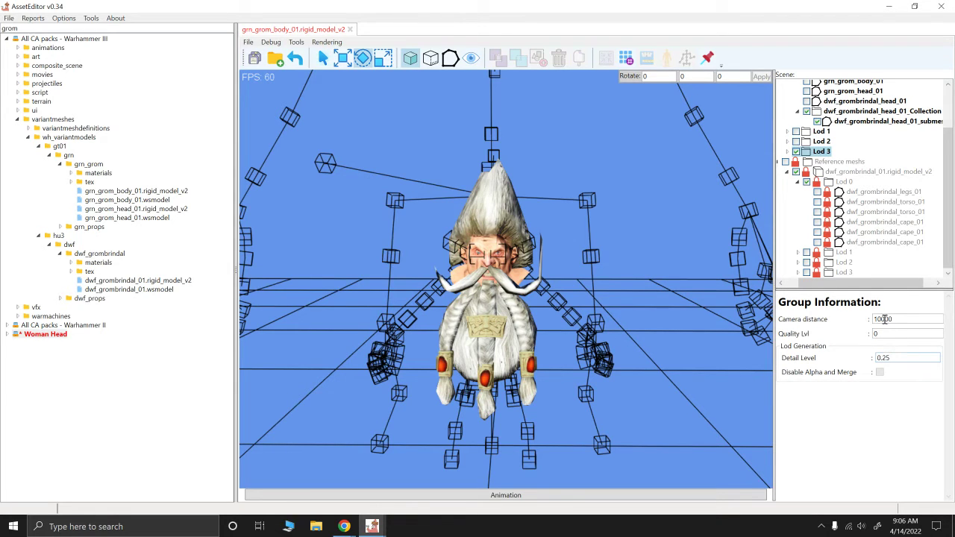
click(818, 133)
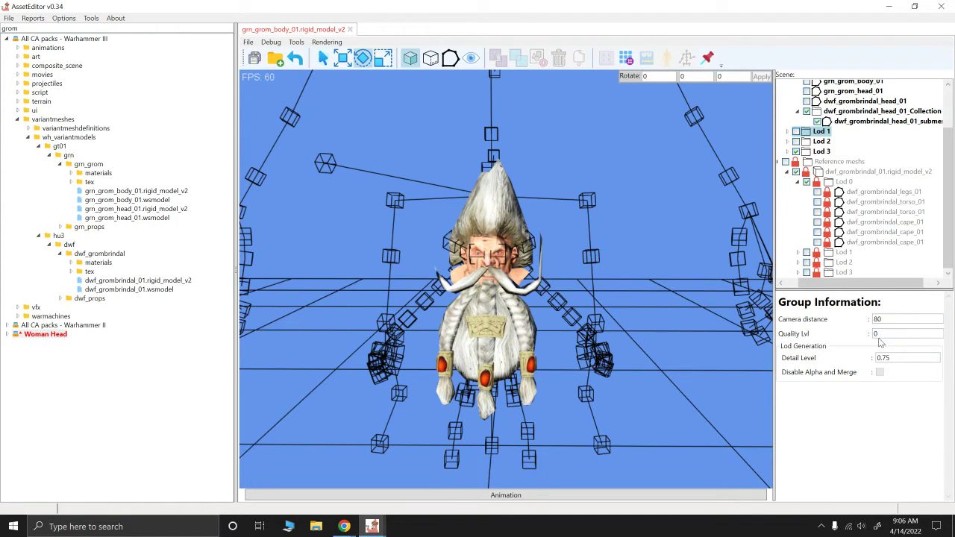
scroll(817, 173, up, 2)
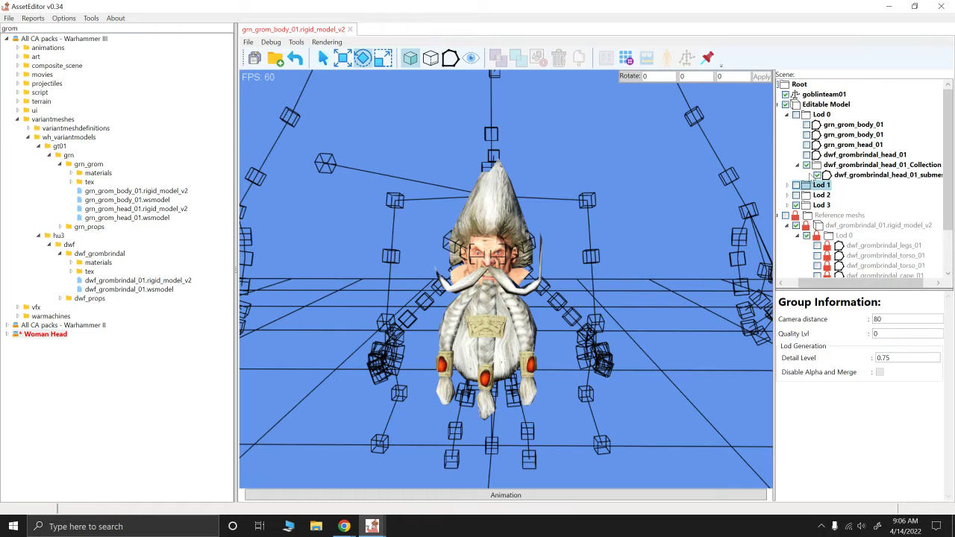
click(797, 115)
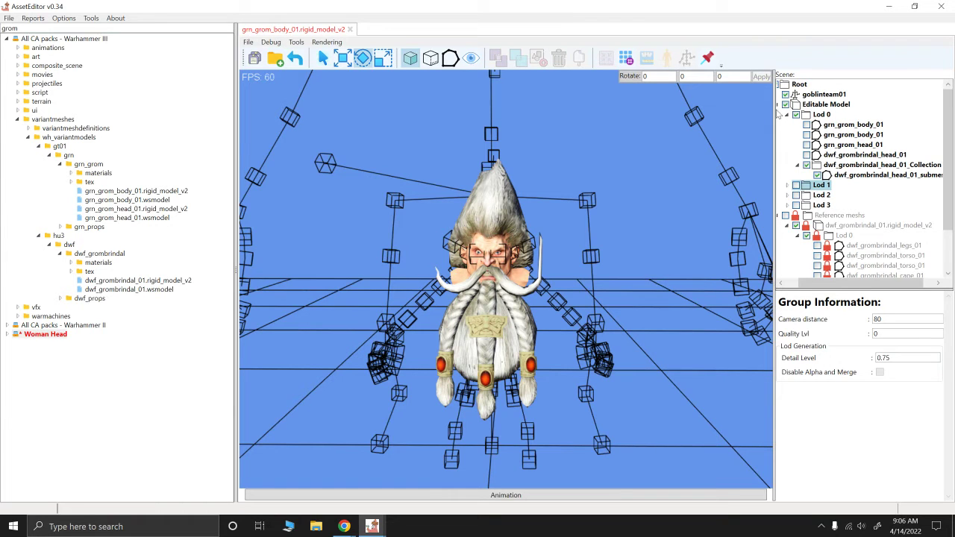
Show the hidden dwf_grombrindal_head_01 mesh in Lod 0 and select it together with the merged head submesh.
drag(833, 286, 815, 287)
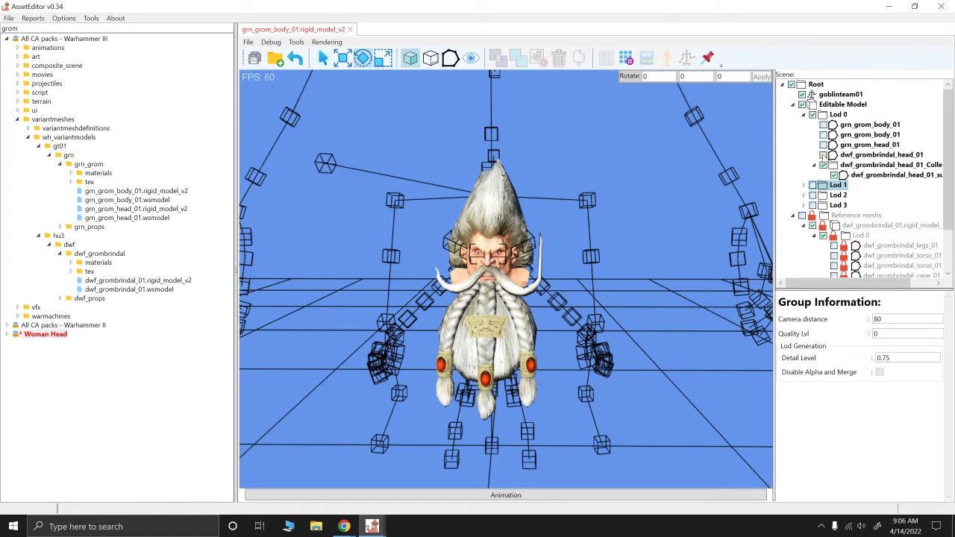
click(823, 155)
click(852, 156)
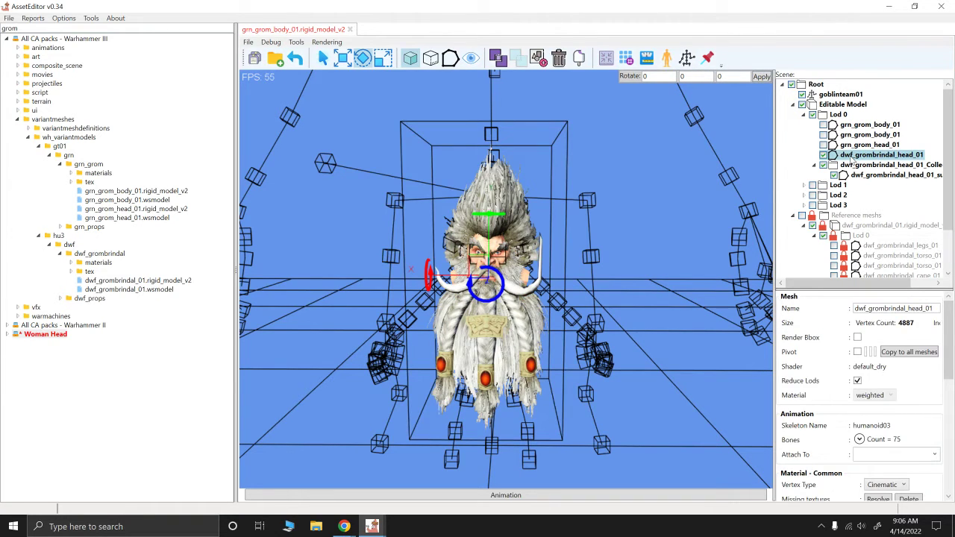
click(864, 175)
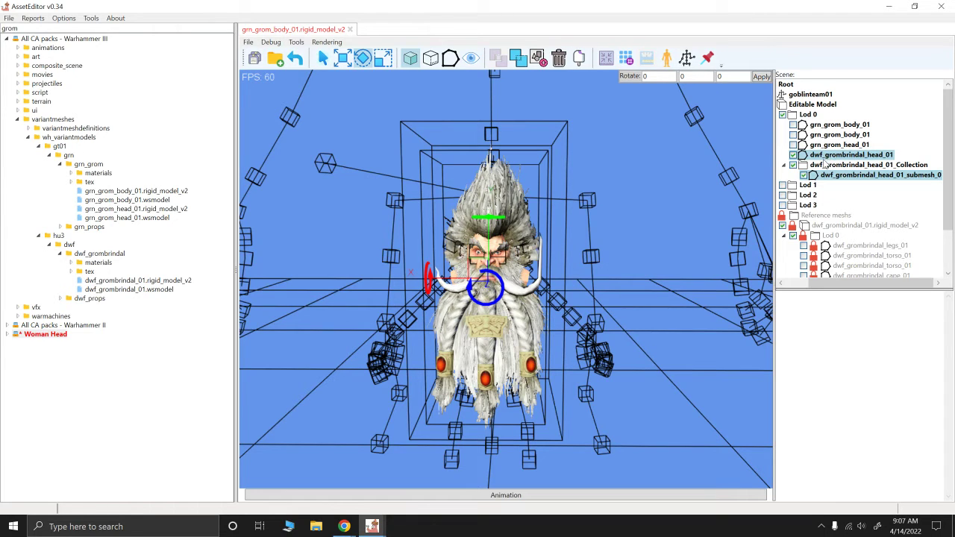
click(824, 159)
ctrl+click(835, 177)
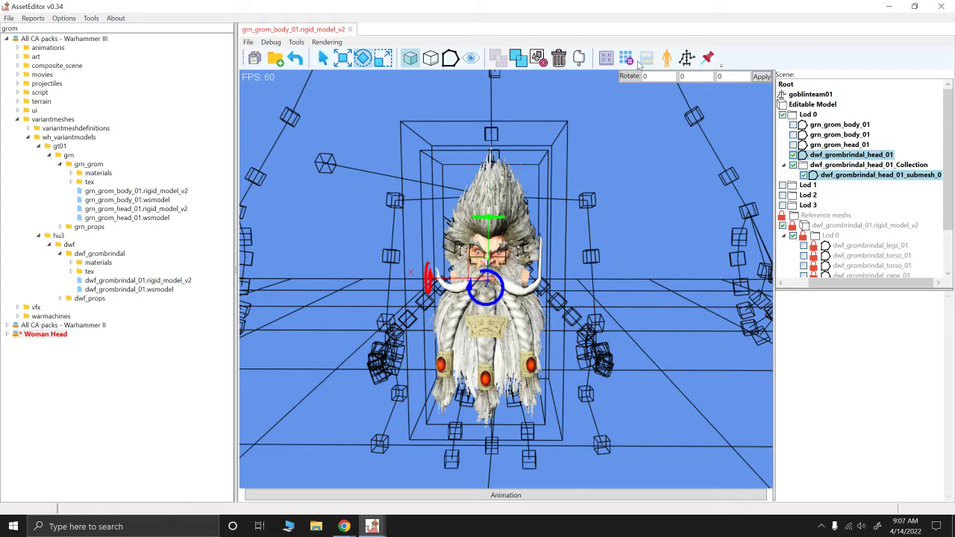
click(687, 58)
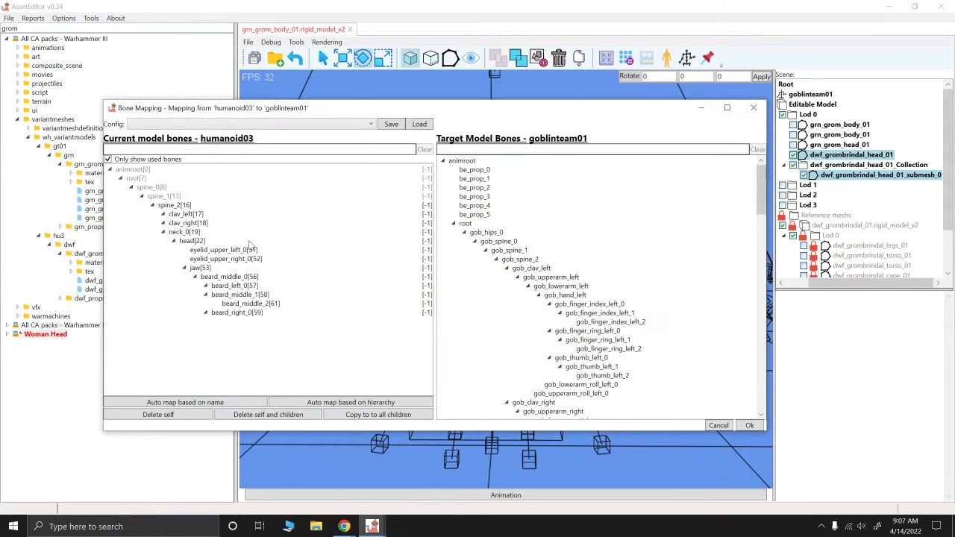
click(188, 406)
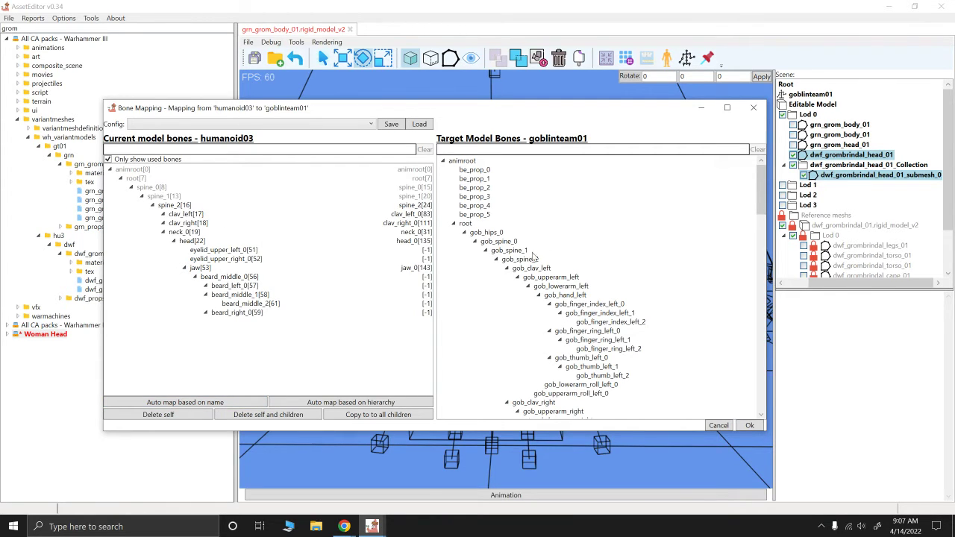
scroll(529, 254, down, 16)
scroll(518, 278, up, 16)
scroll(495, 228, down, 10)
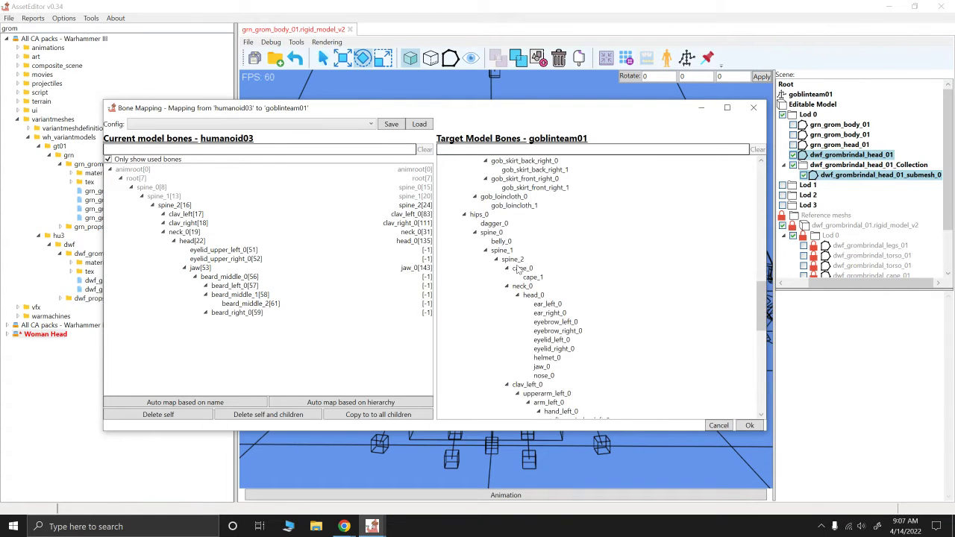
scroll(517, 269, down, 10)
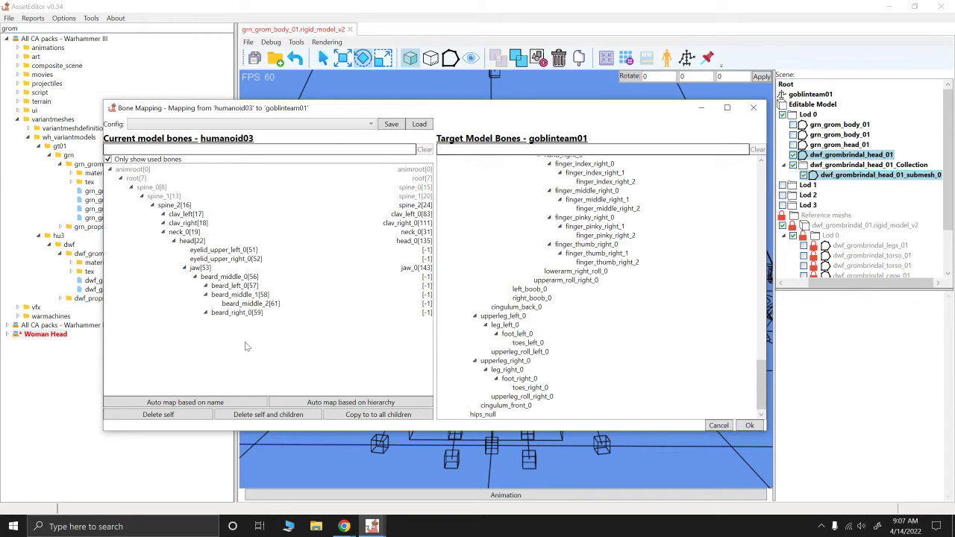
click(719, 425)
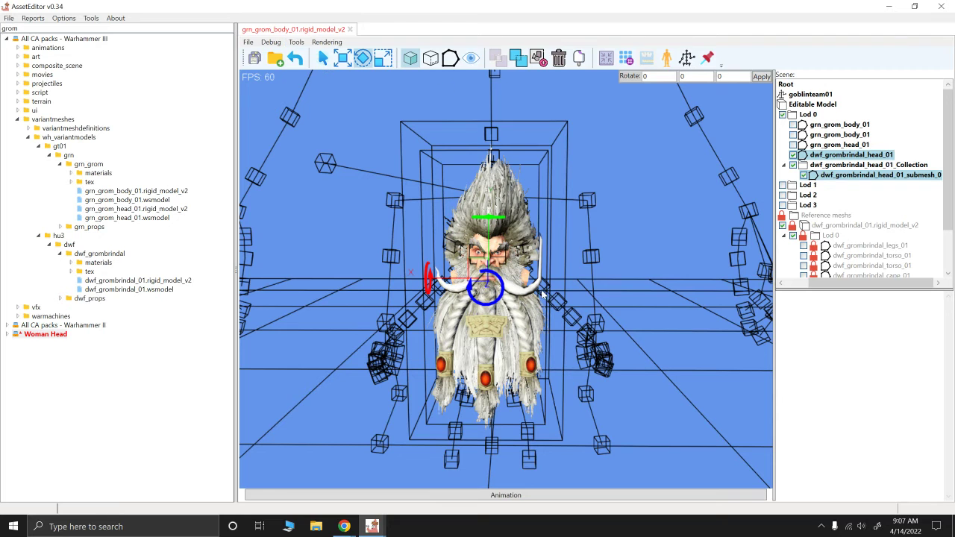
Open the bone mapping for the two selected head meshes and map animroot and root to the goblinteam01 bones of the same names.
alt+drag(564, 284, 568, 259)
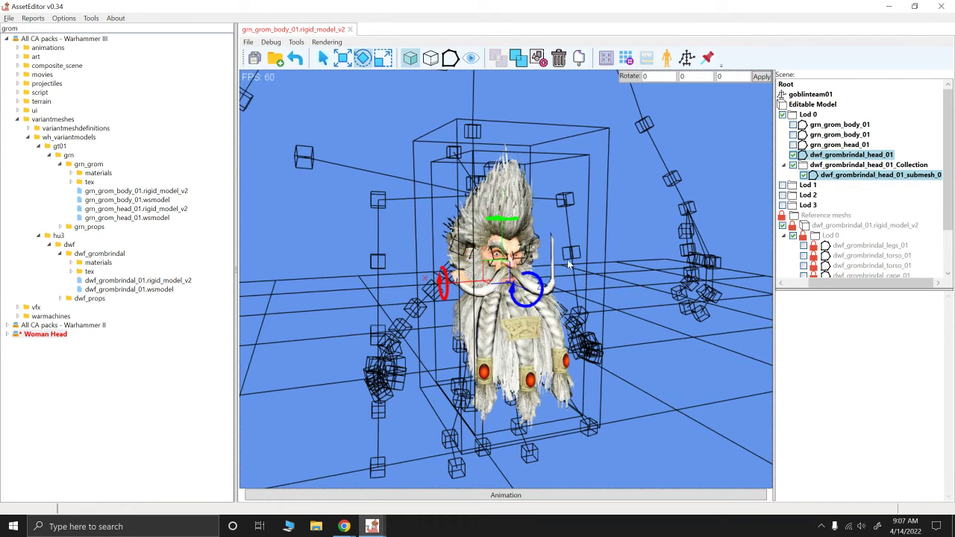
click(686, 57)
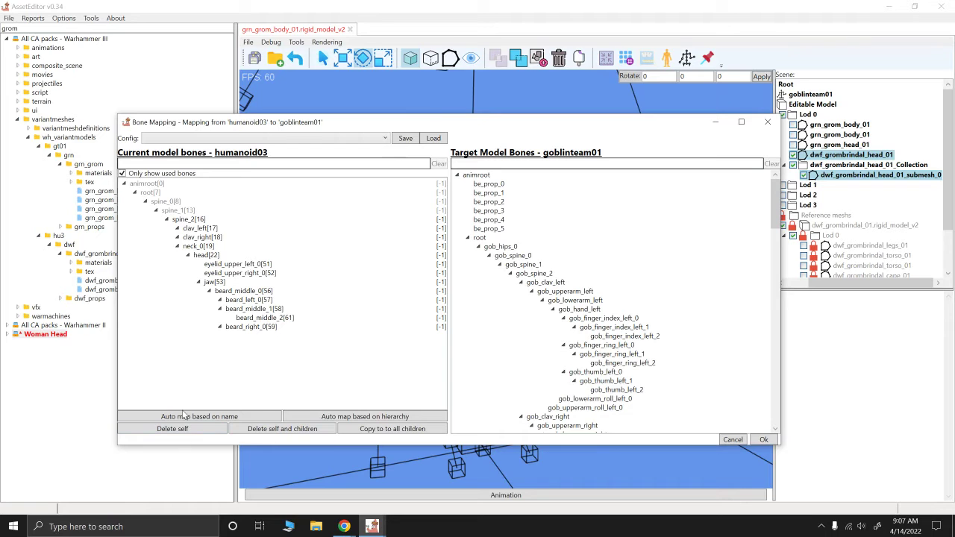
scroll(599, 383, down, 8)
scroll(559, 340, up, 8)
click(150, 184)
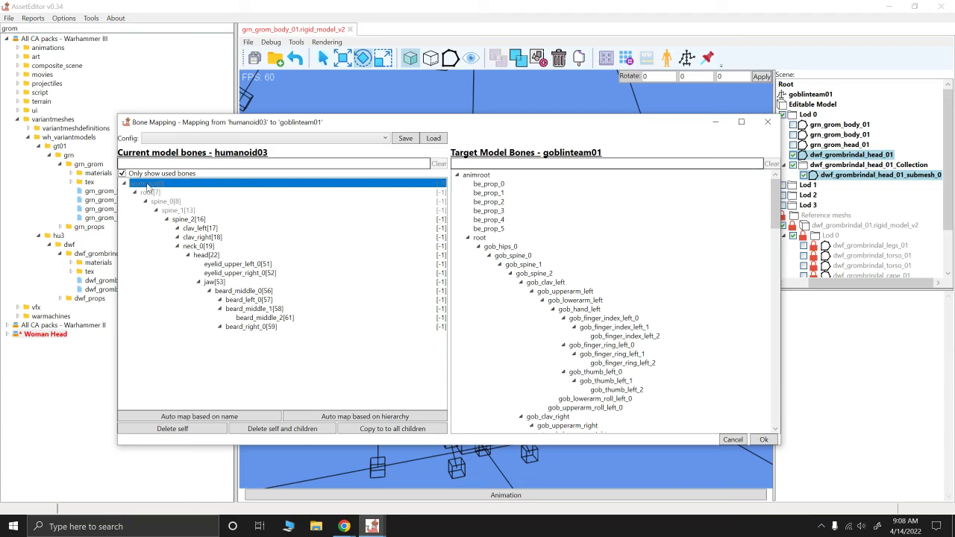
click(477, 176)
click(189, 193)
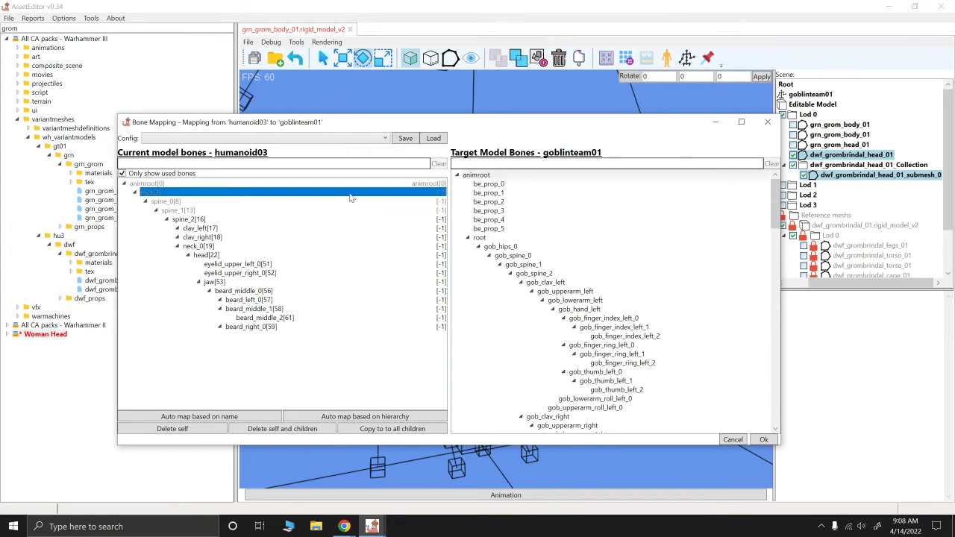
click(481, 238)
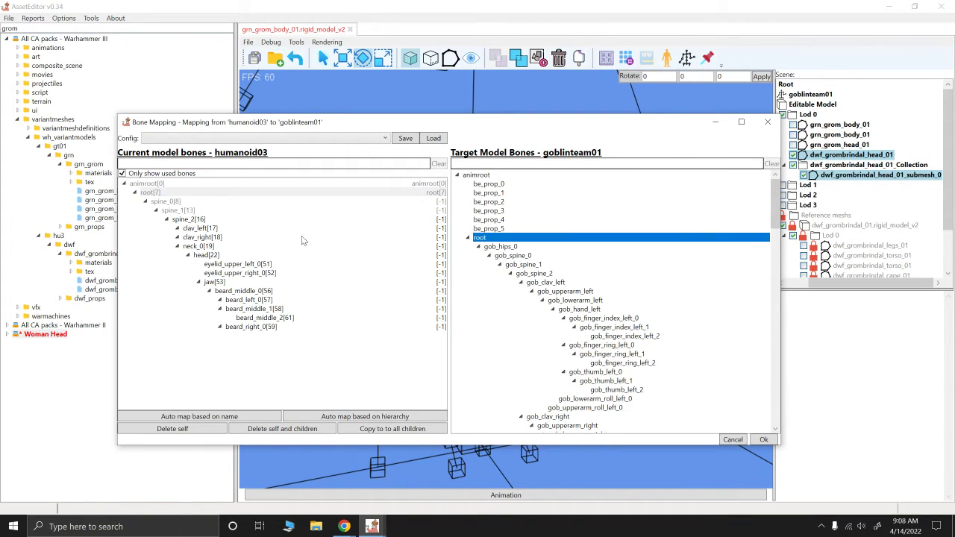
Map the spine_0, spine_1 and spine_2 bones to gob_spine_0, gob_spine_1 and gob_spine_2 respectively.
click(160, 202)
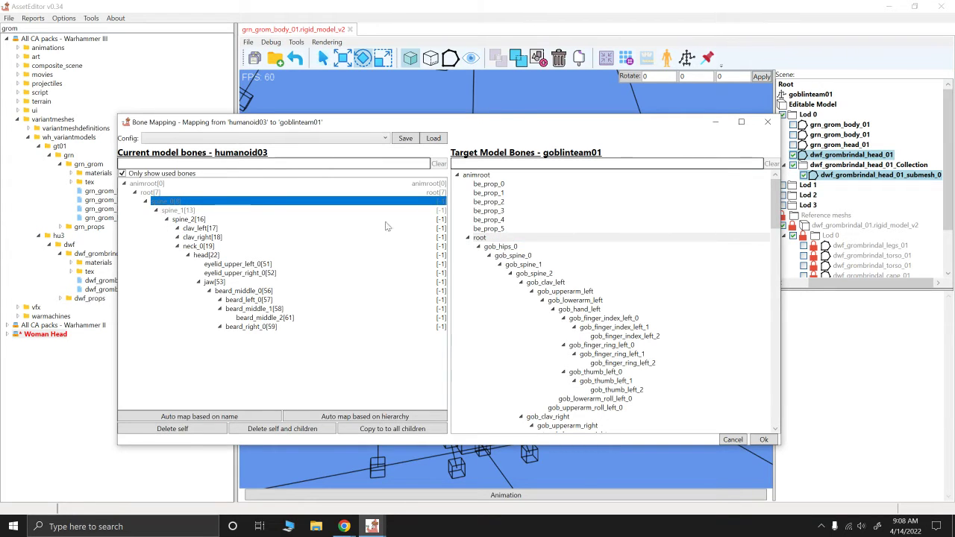
scroll(515, 250, down, 1)
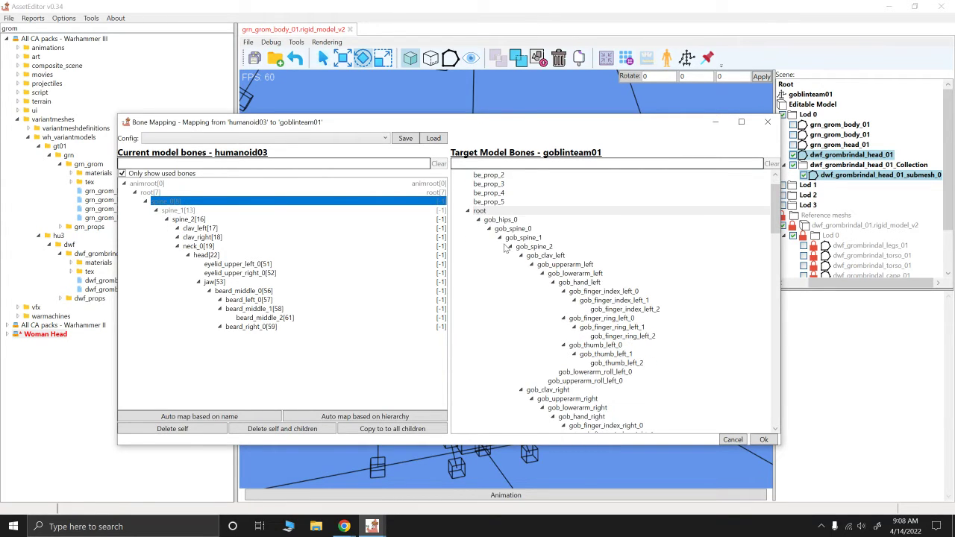
click(501, 229)
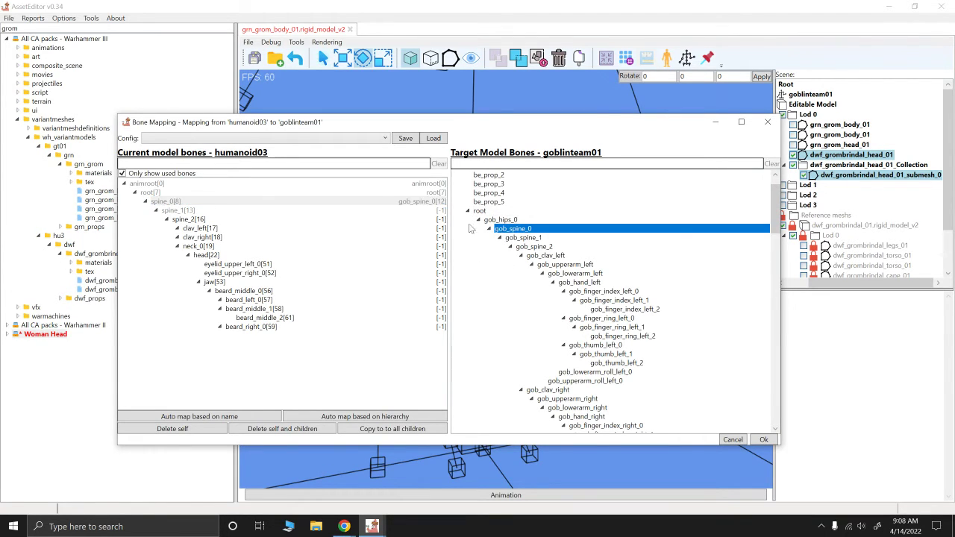
click(525, 238)
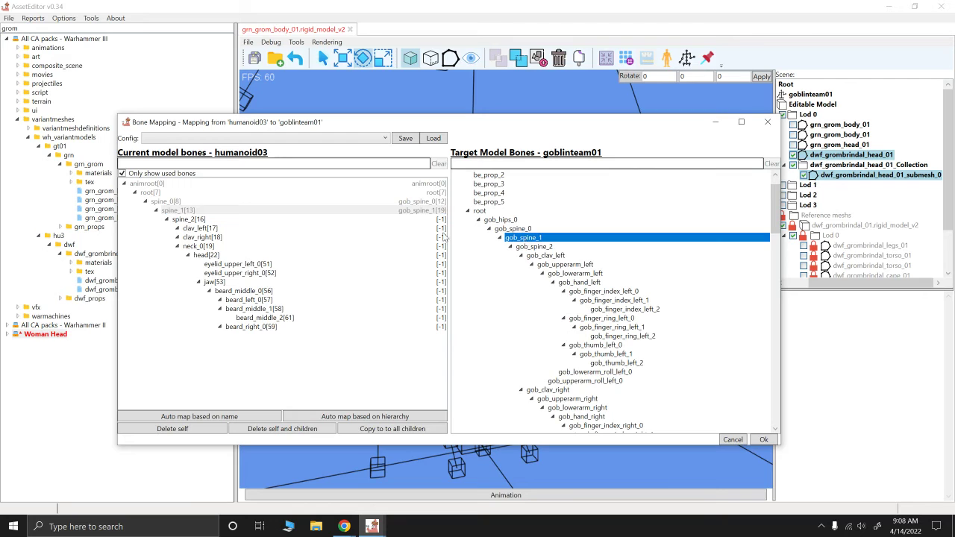
click(185, 220)
click(547, 247)
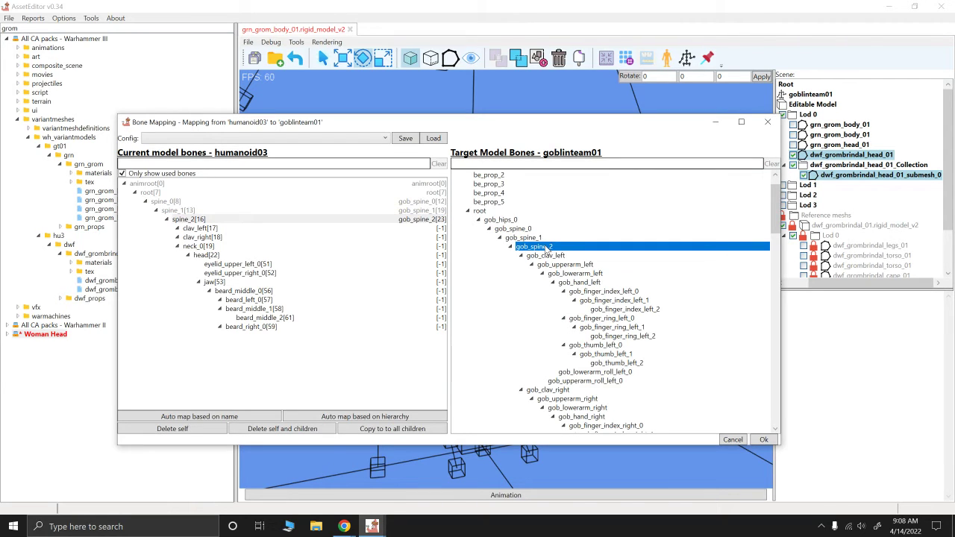
Map the clav_left bone to gob_clav_left and the clav_right bone to gob_clav_right.
click(198, 228)
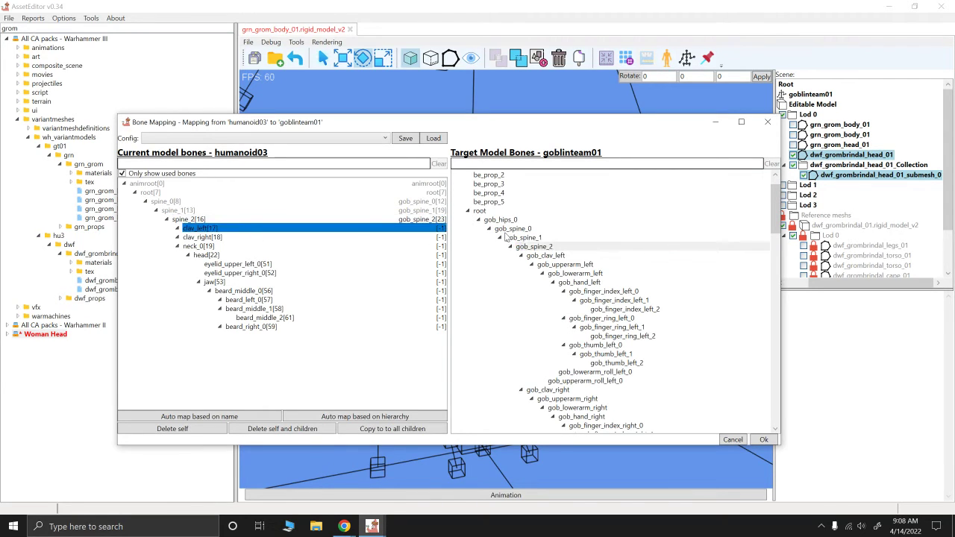
click(540, 257)
click(220, 237)
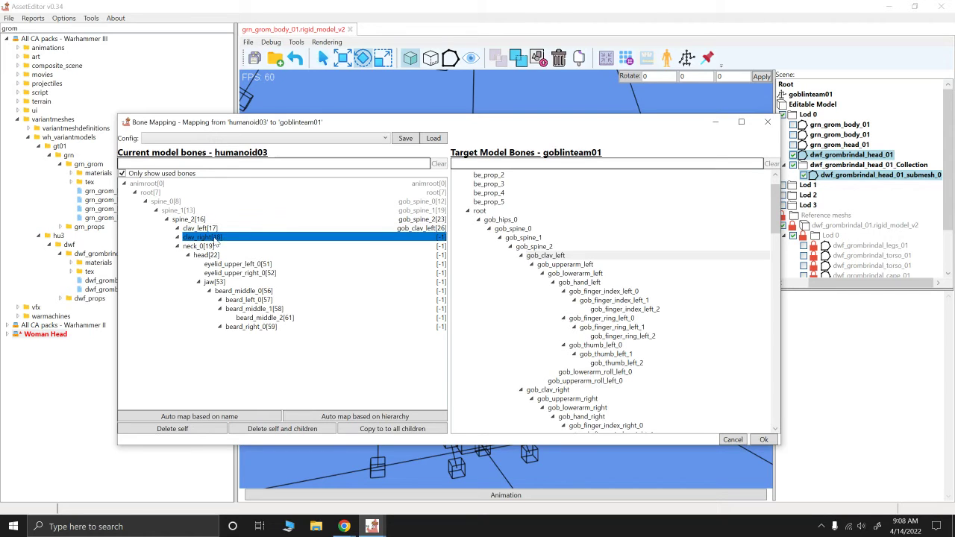
scroll(567, 385, down, 1)
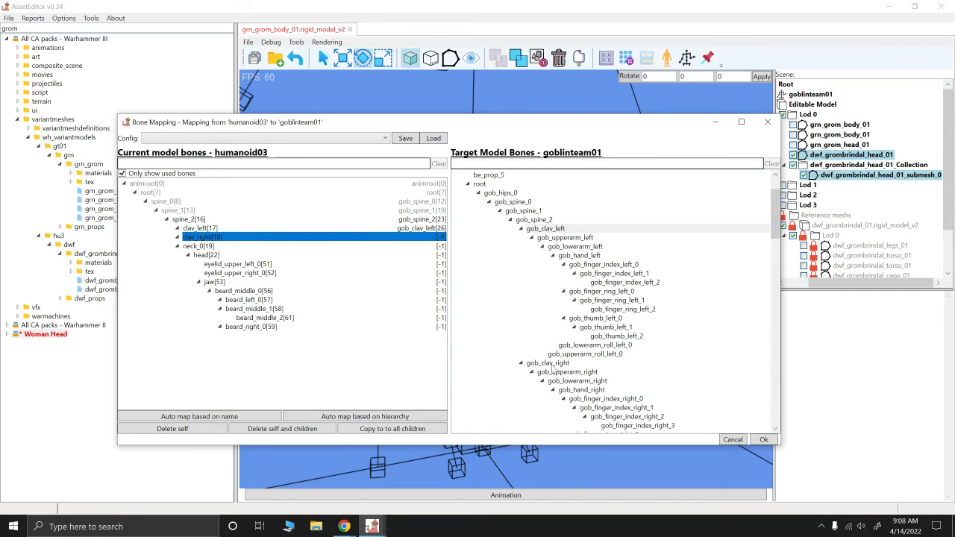
click(552, 364)
Map the neck_0 bone to gob_neck_0 and the head bone to gob_head_0.
click(197, 247)
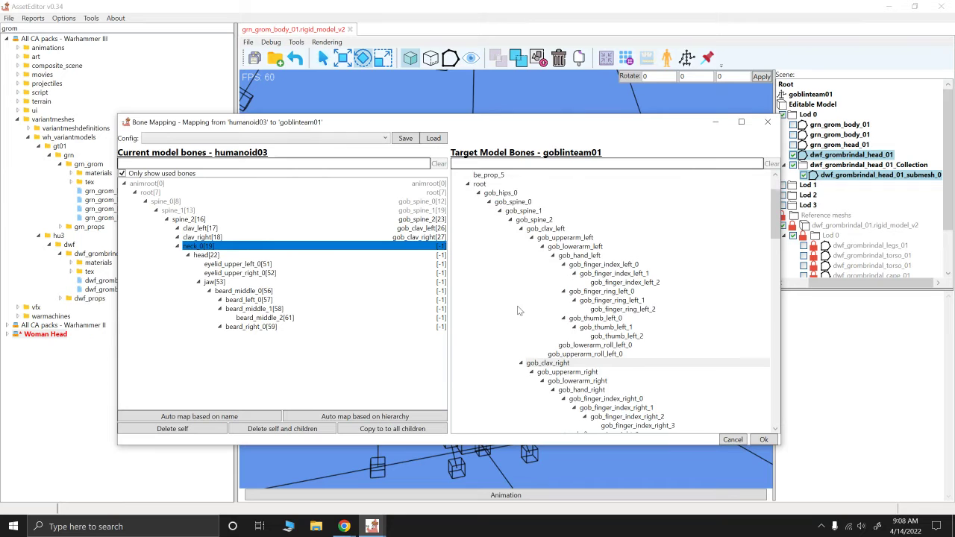
scroll(558, 314, down, 7)
click(544, 336)
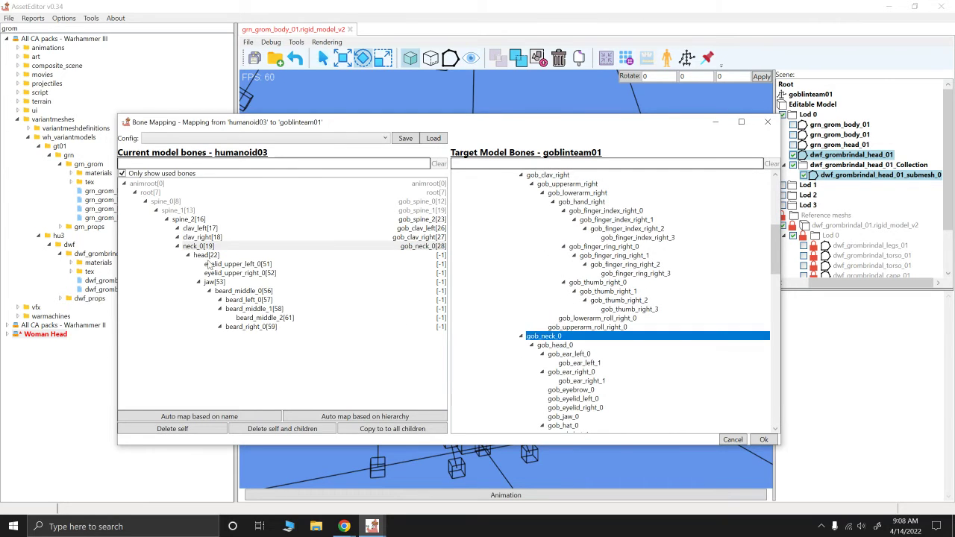
click(203, 256)
click(561, 348)
Map eyelid_upper_left_0 to gob_eyelid_left_0, eyelid_upper_right_0 to gob_eyelid_right_0, and jaw to gob_jaw_0.
click(237, 264)
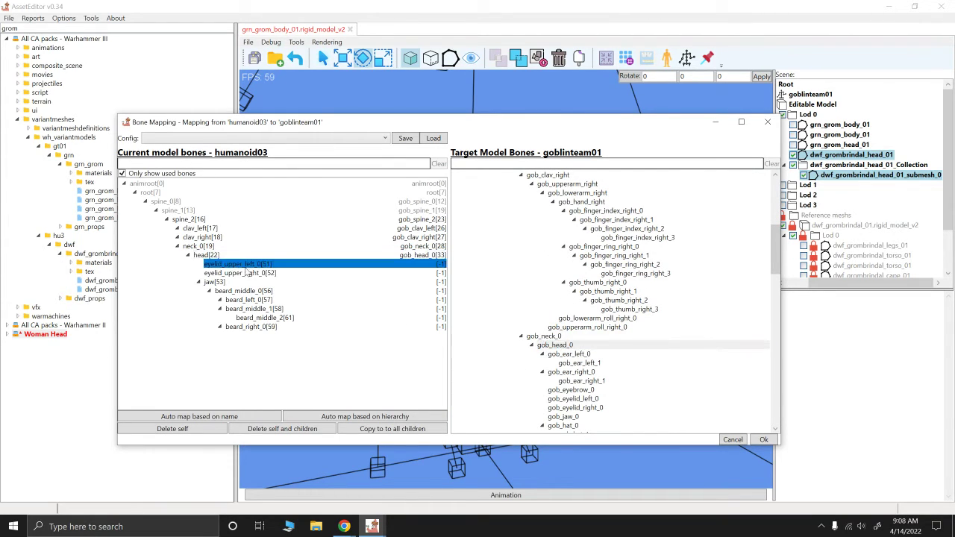
scroll(572, 363, down, 1)
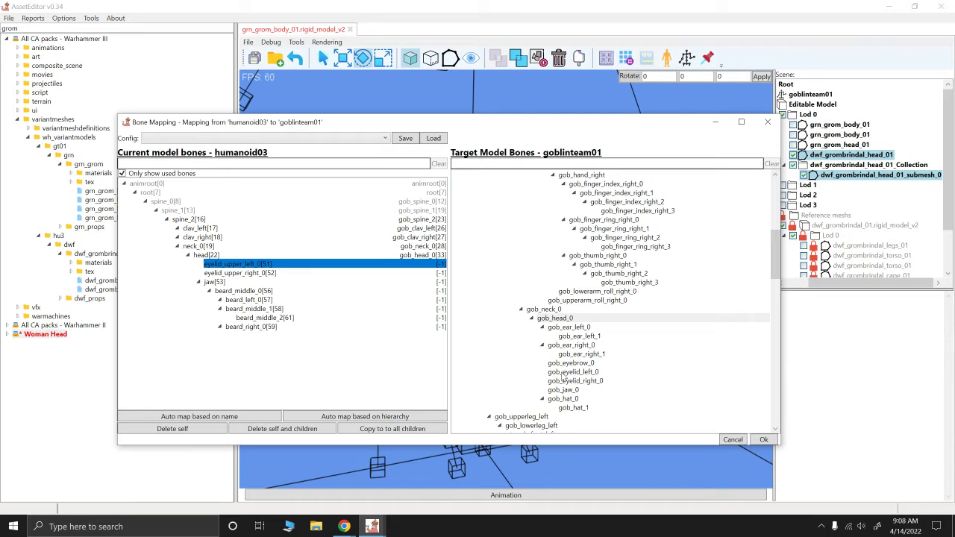
click(567, 373)
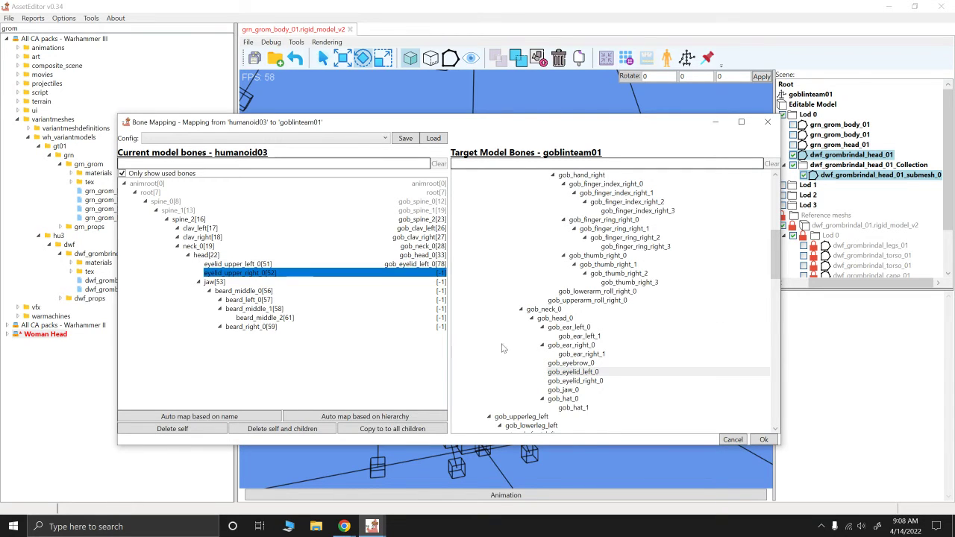
click(576, 381)
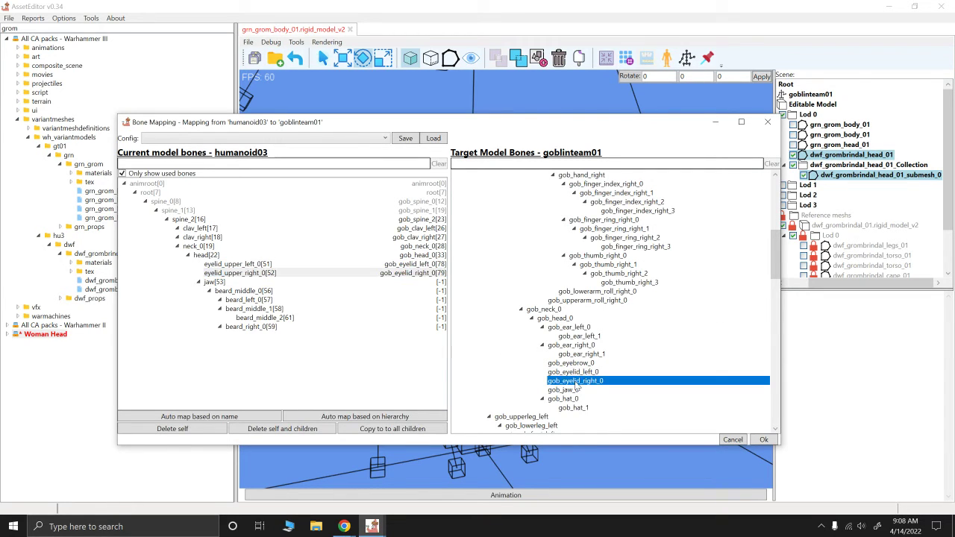
click(221, 284)
click(565, 390)
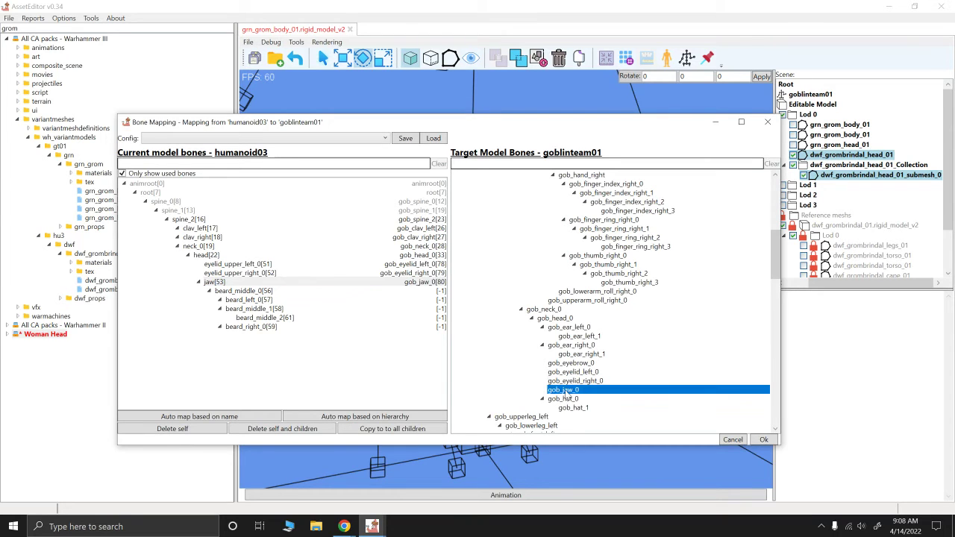
Map the beard_middle_0 and beard_left_0 bones to gob_jaw_0.
click(232, 292)
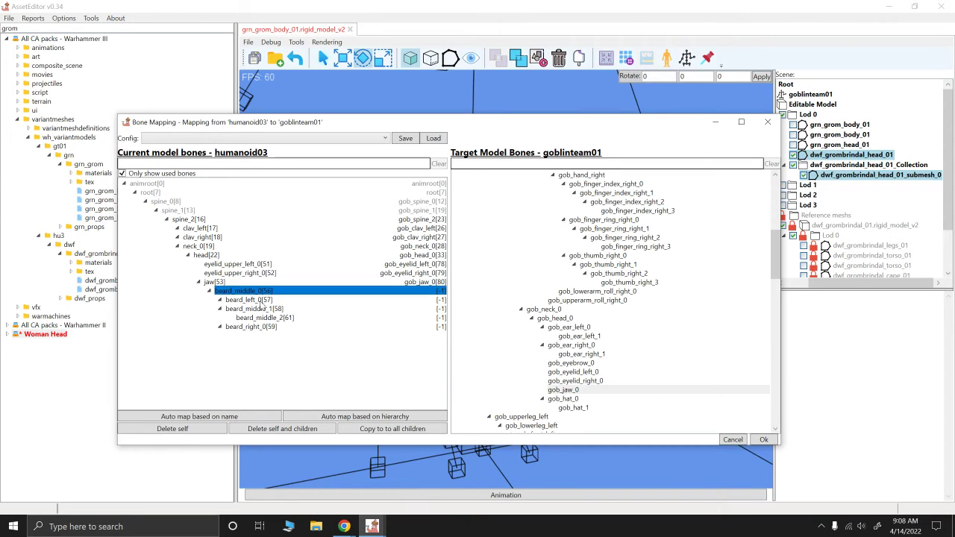
scroll(537, 374, down, 1)
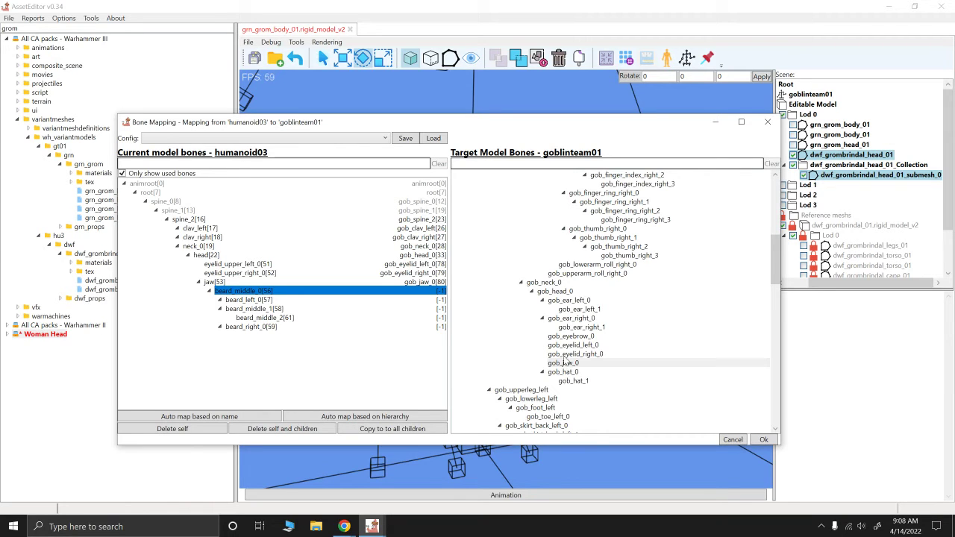
click(564, 363)
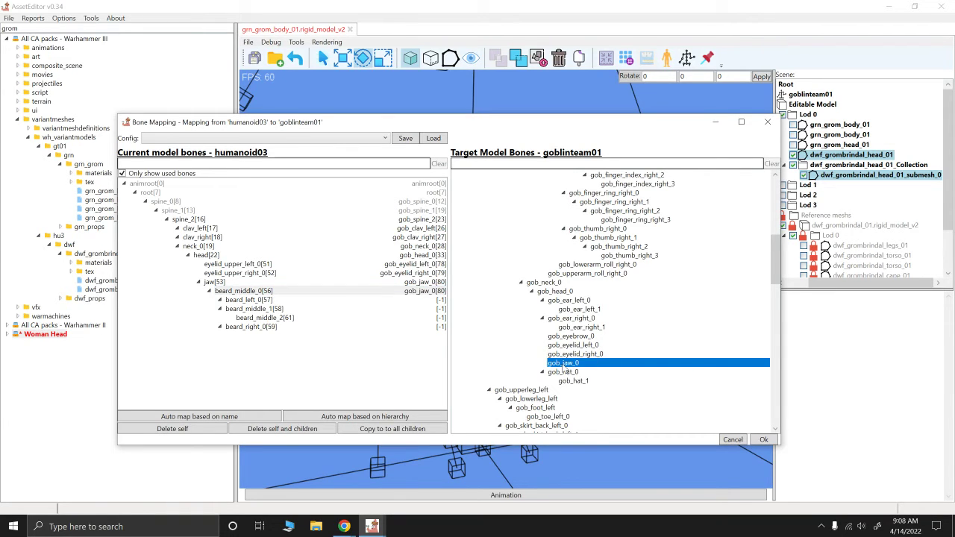
click(243, 299)
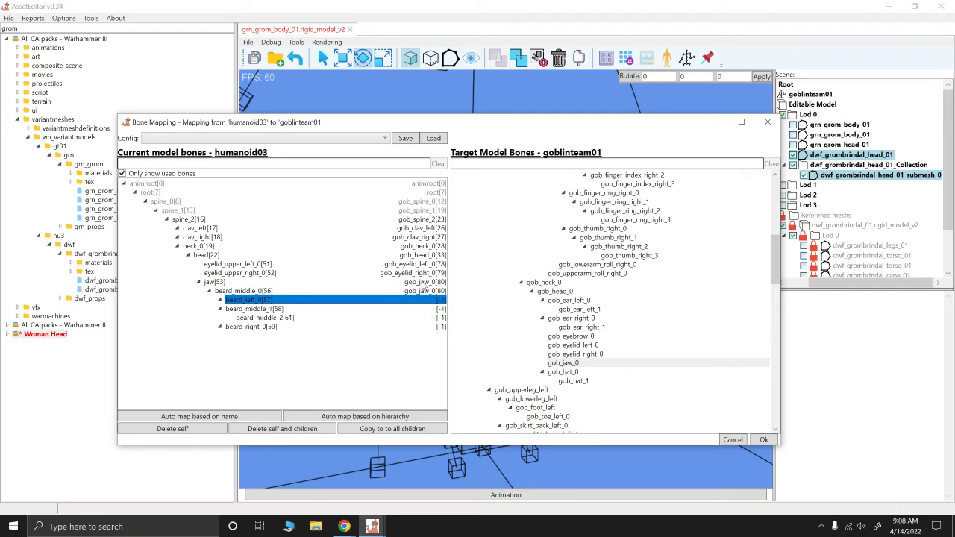
click(568, 365)
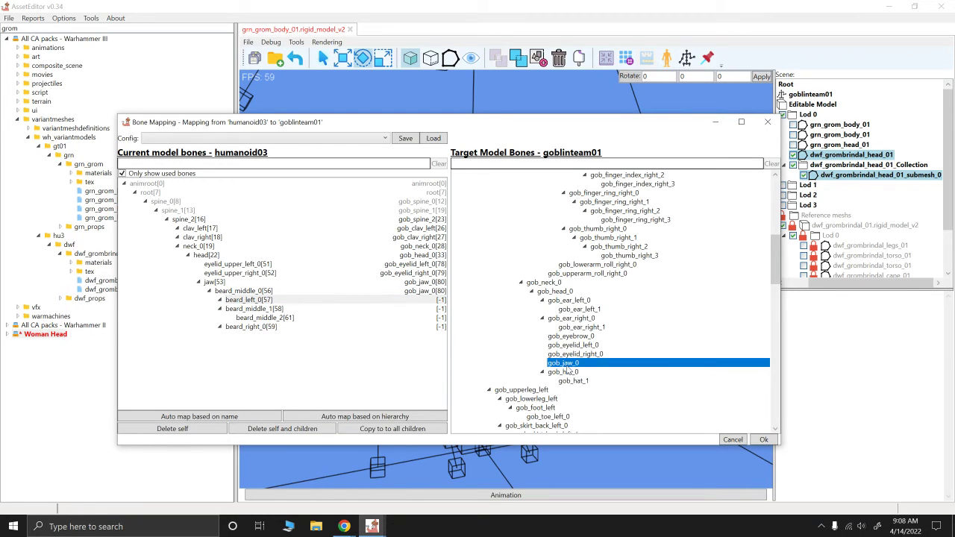
click(565, 364)
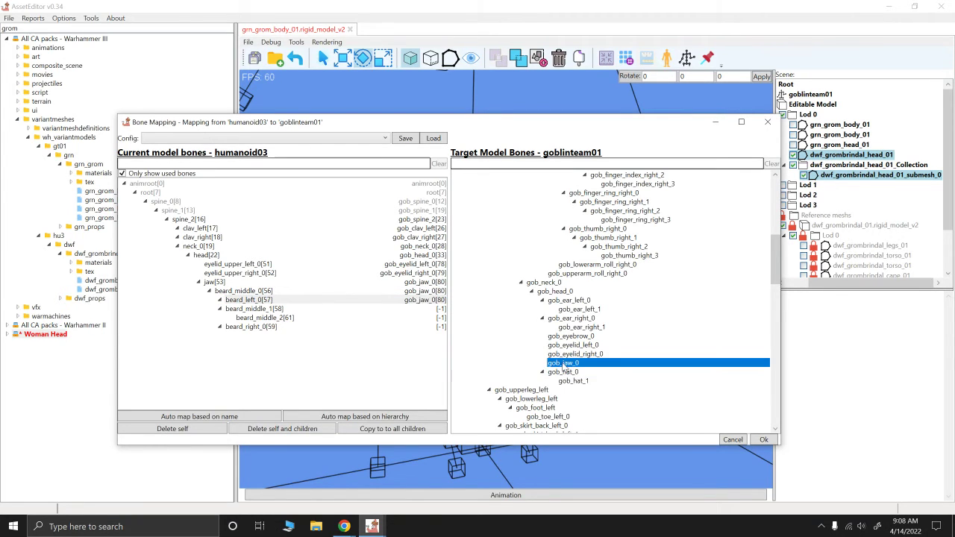
Map the beard_middle_1 and beard_middle_2 bones to gob_jaw_0.
click(345, 308)
click(564, 372)
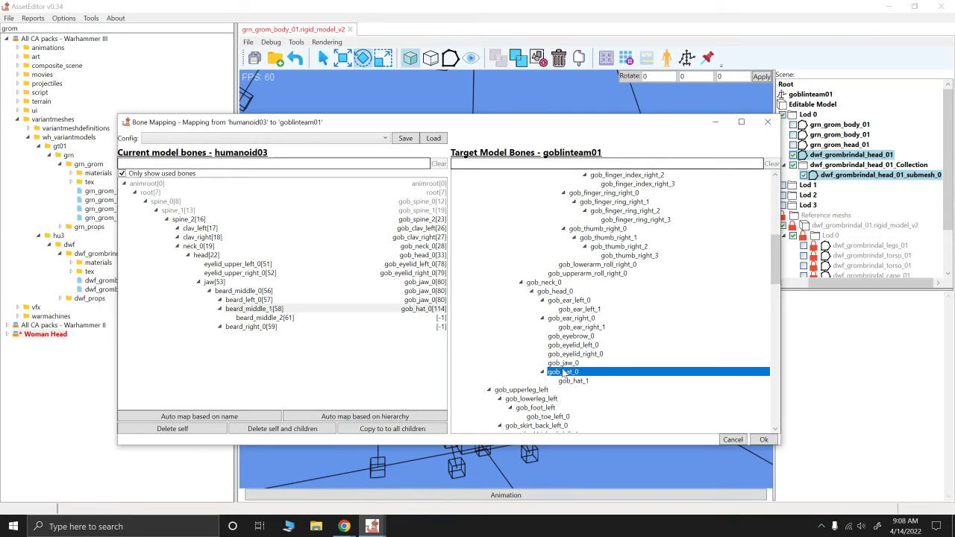
click(562, 364)
click(278, 318)
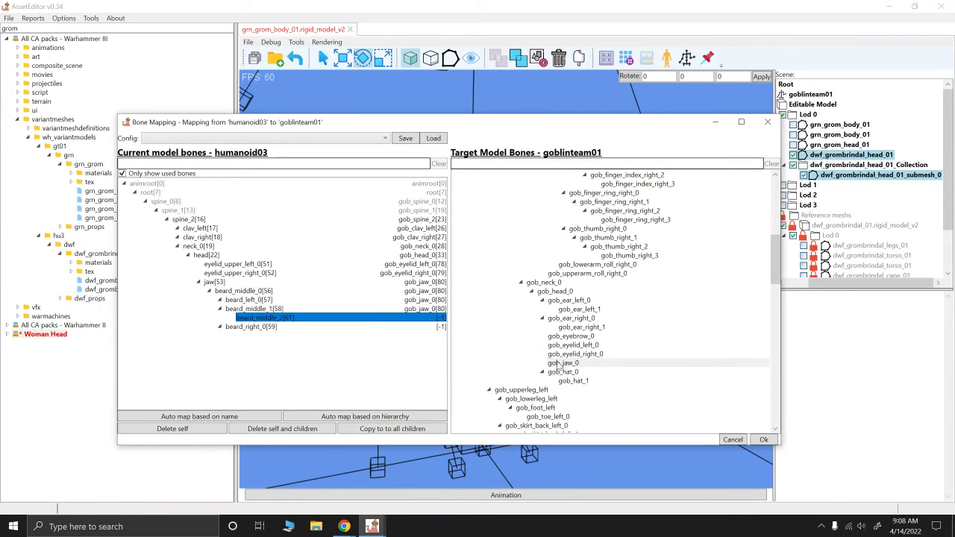
click(563, 372)
click(564, 364)
Map the beard_right_0 bone to gob_jaw_0 and apply the bone mapping to the selected head meshes.
click(258, 327)
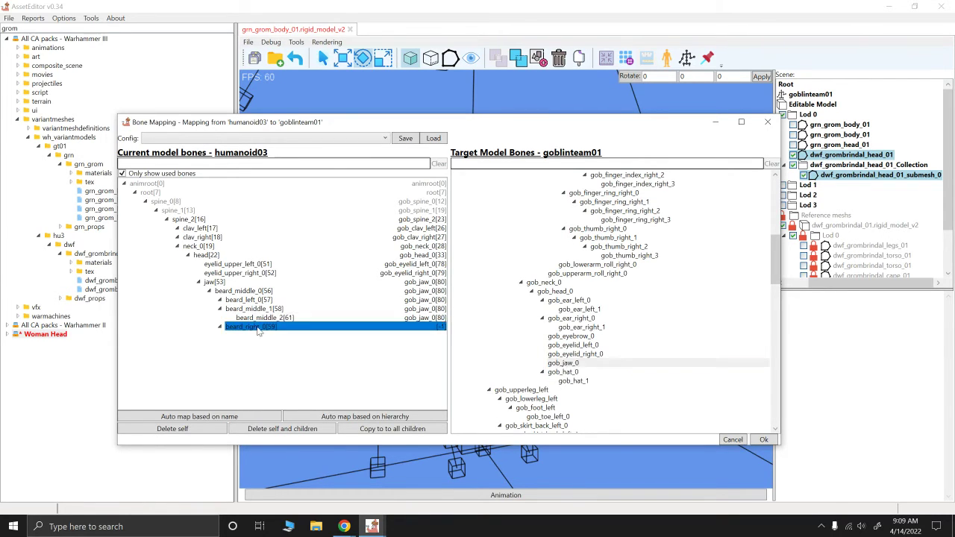
click(561, 372)
click(564, 363)
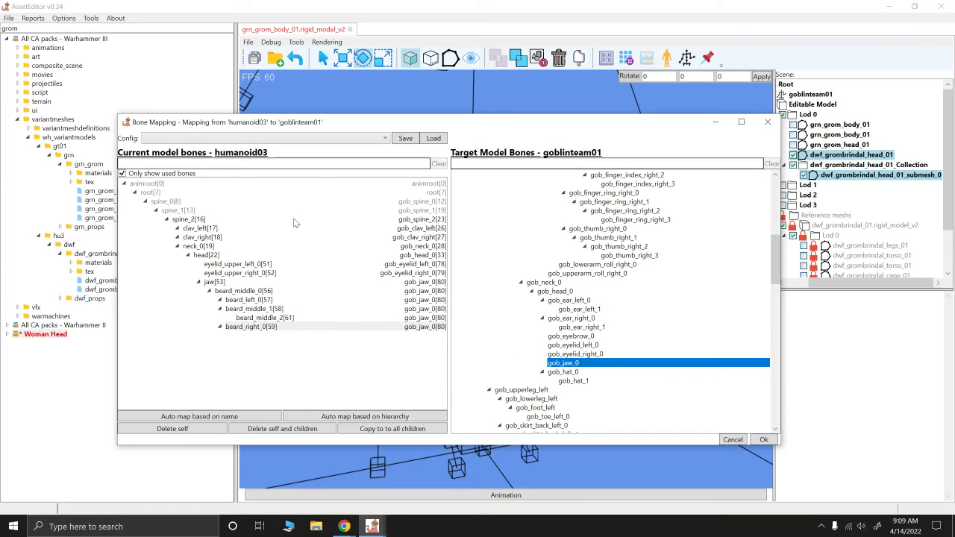
scroll(713, 263, up, 10)
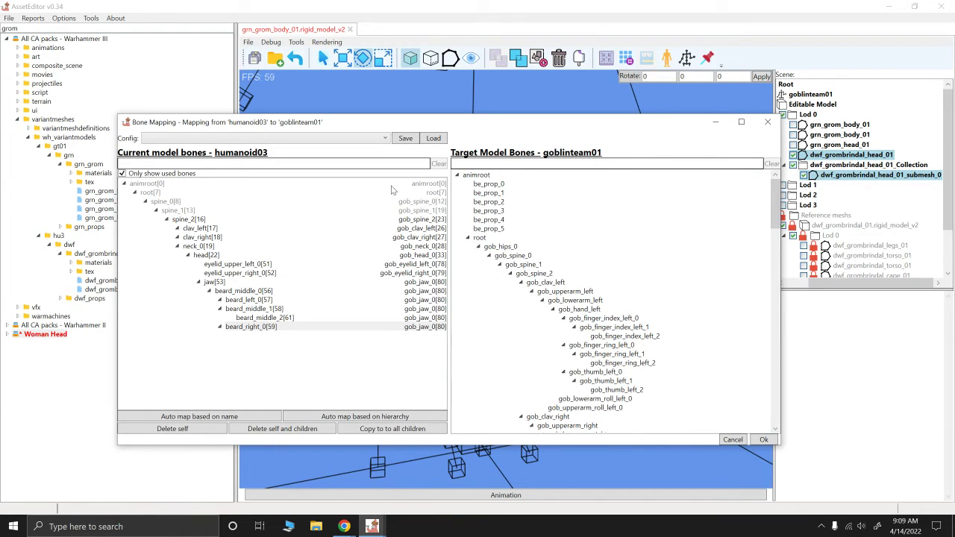
click(763, 440)
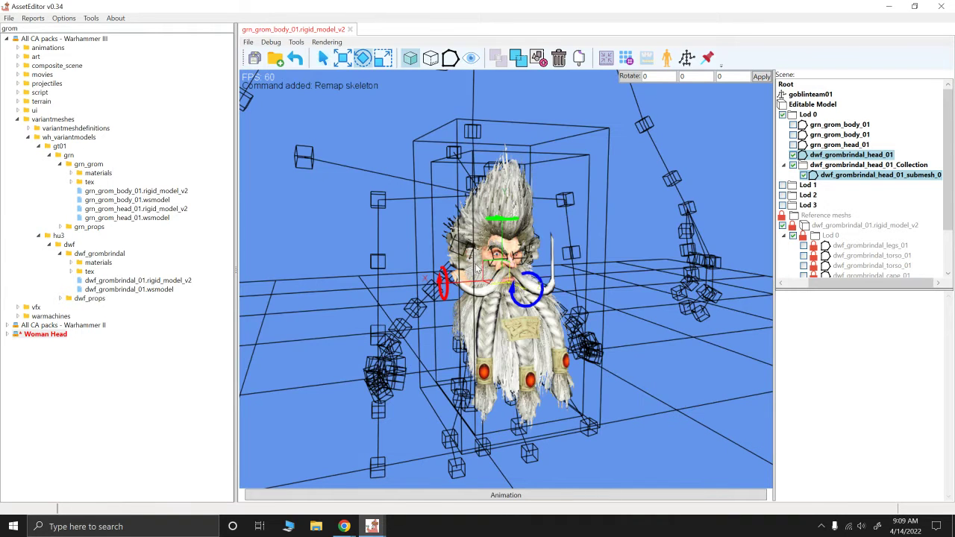
Show the animation controls and examine how the remapped dwarf head moves with the goblin skeleton during the idle animation.
scroll(600, 362, down, 3)
alt+drag(602, 355, 600, 361)
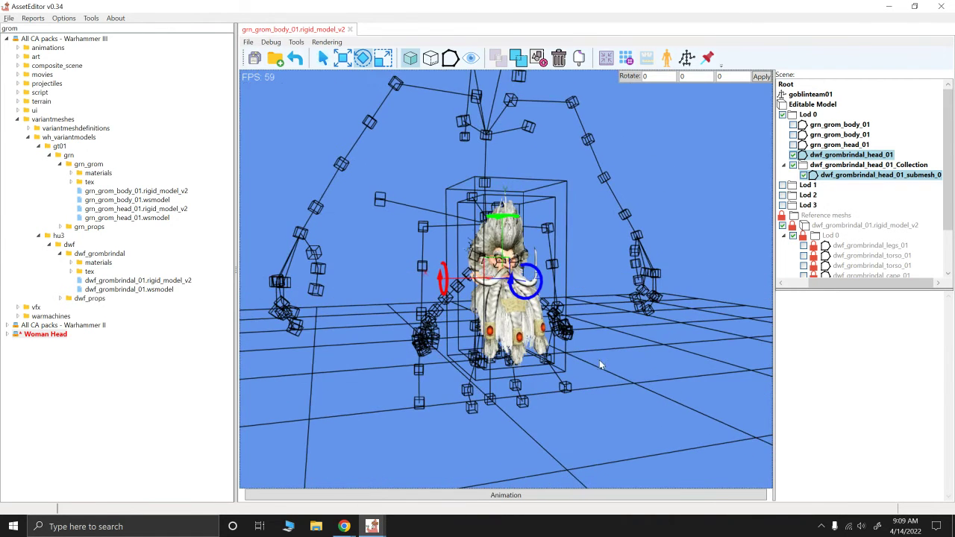
click(562, 497)
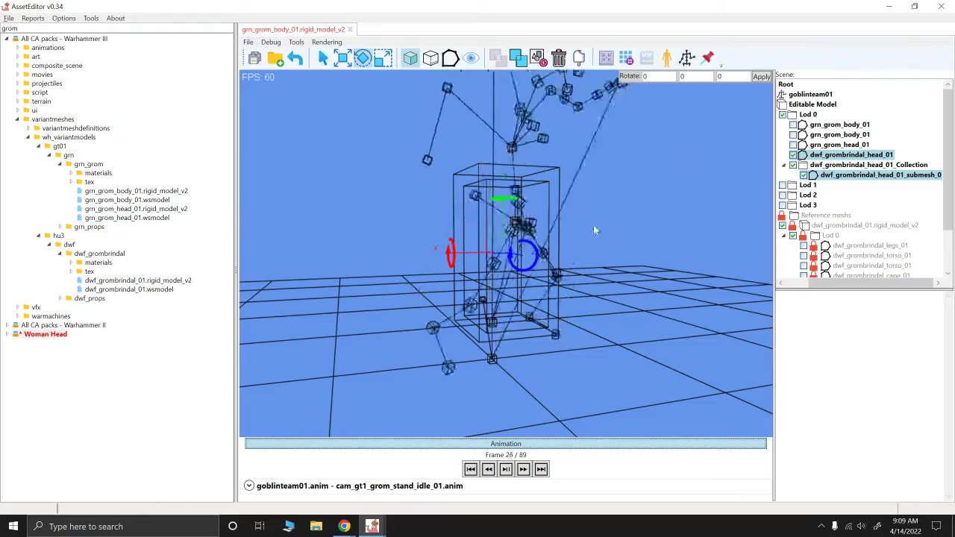
scroll(593, 244, down, 2)
alt+right_drag(580, 169, 557, 239)
scroll(568, 249, up, 3)
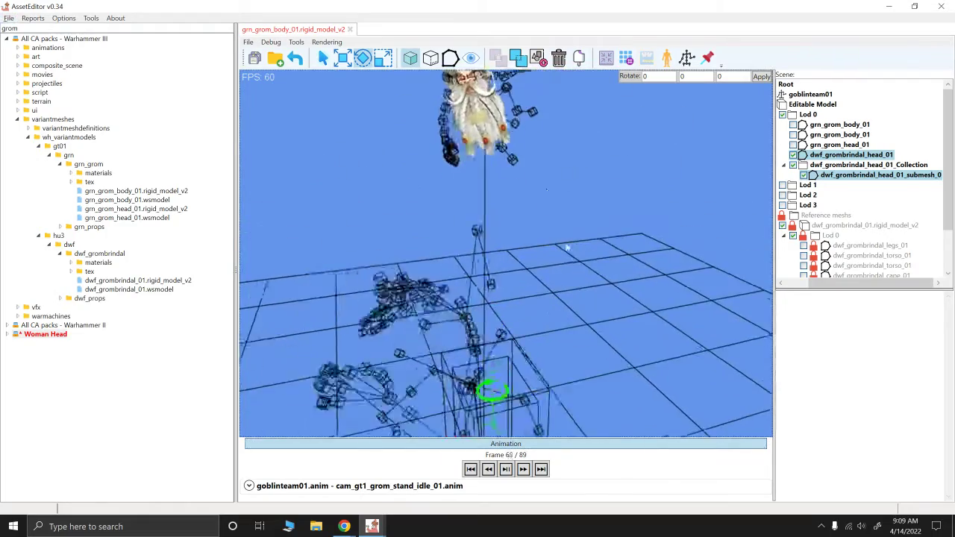
alt+right_drag(560, 187, 550, 223)
drag(551, 222, 545, 268)
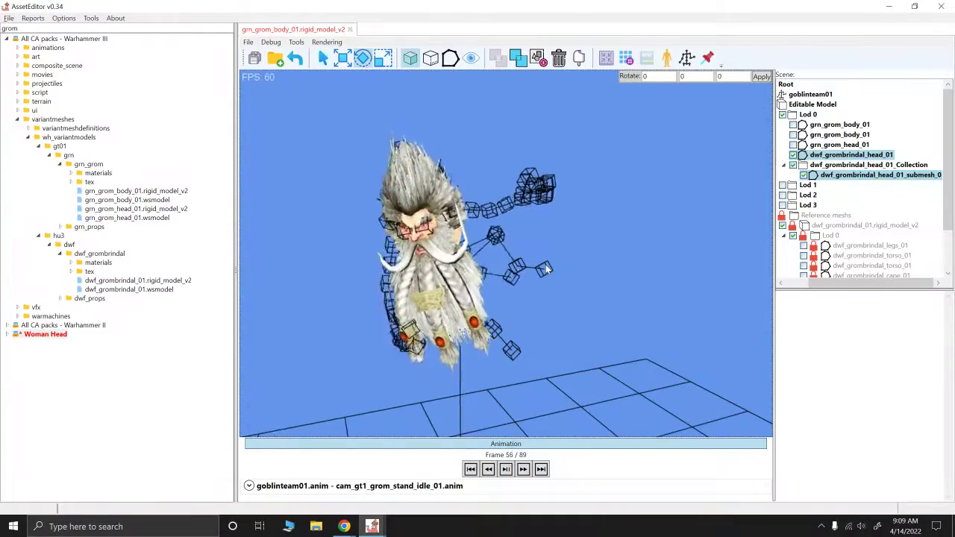
Make both grn_grom_body_01 meshes and grn_grom_head_01 visible in Lod 0 and clear the mesh selection.
click(794, 124)
click(794, 134)
click(794, 144)
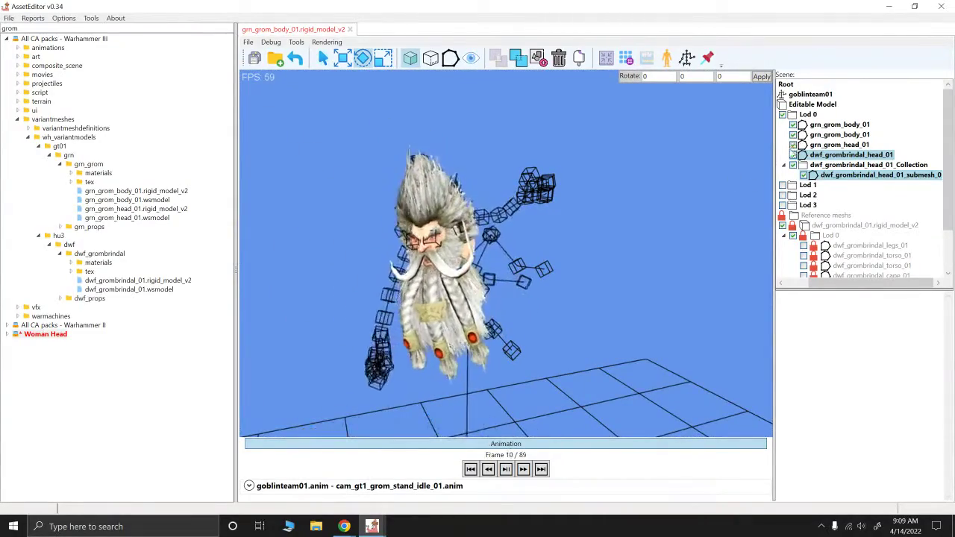
click(568, 359)
Examine the animated dwarf head's position relative to Grom's body and collapse the animation controls.
scroll(563, 360, down, 5)
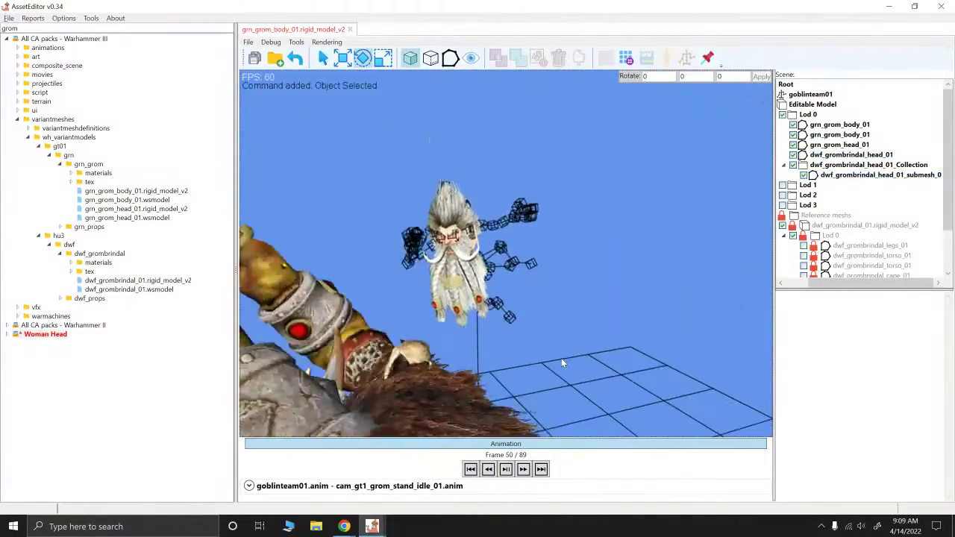
alt+drag(539, 258, 558, 230)
scroll(598, 254, down, 3)
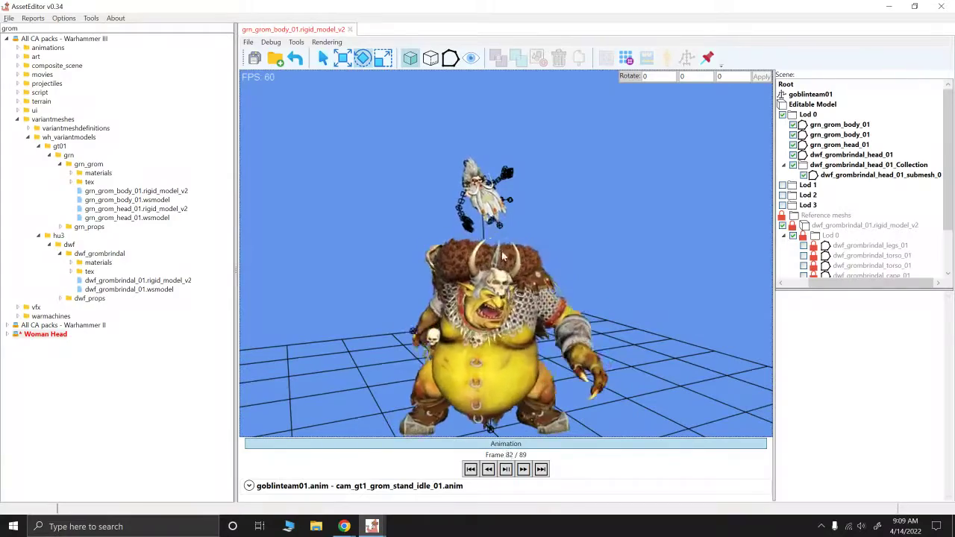
click(483, 446)
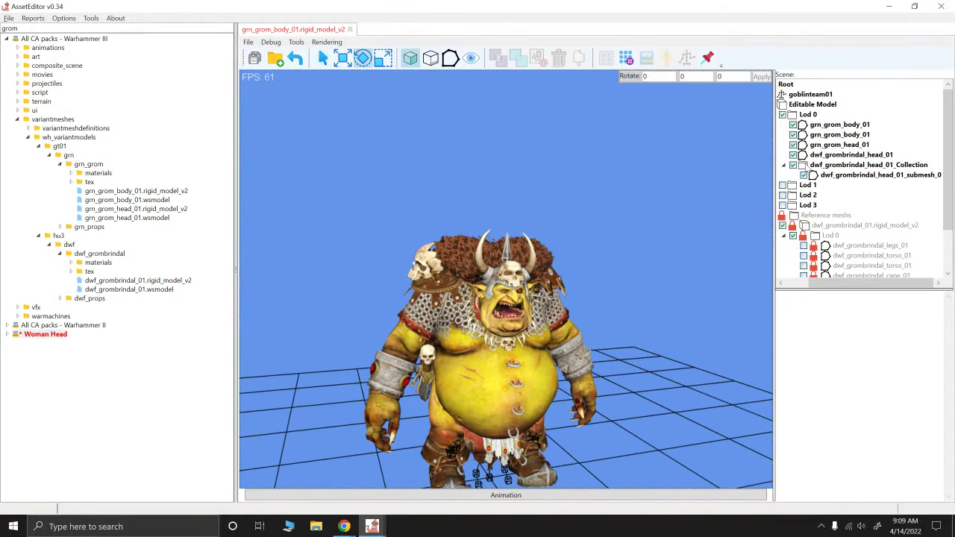
scroll(598, 313, up, 5)
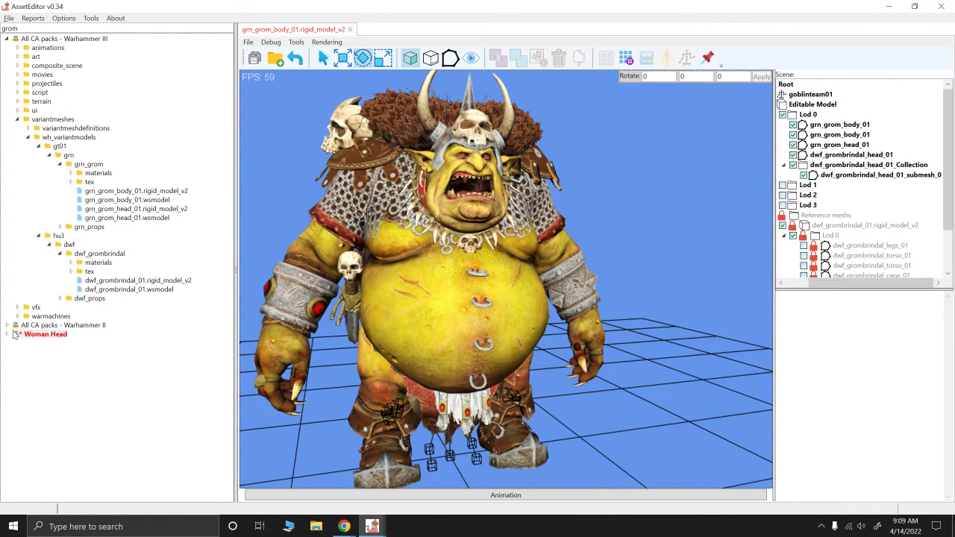
Look through the Woman Head pack's variantmeshes folders, including hu3, and collapse wh_variantmodels.
double_click(39, 334)
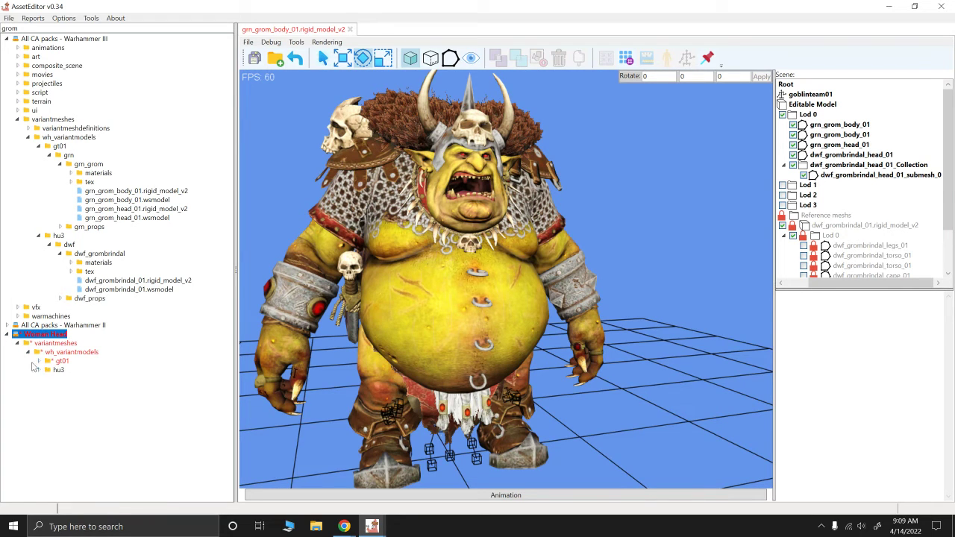
click(39, 370)
click(29, 353)
Select Warhammer3 as the current game in the AssetEditor settings and save them.
click(91, 18)
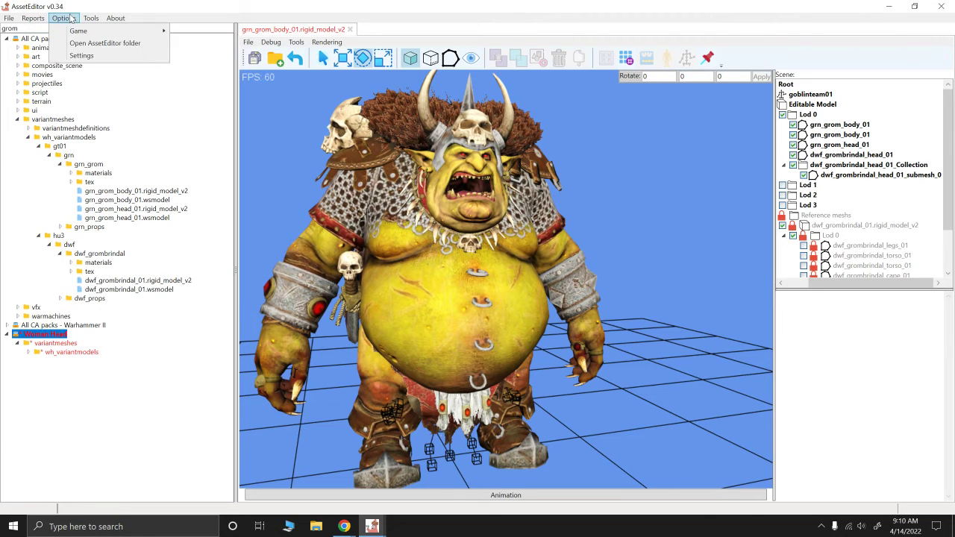
click(82, 55)
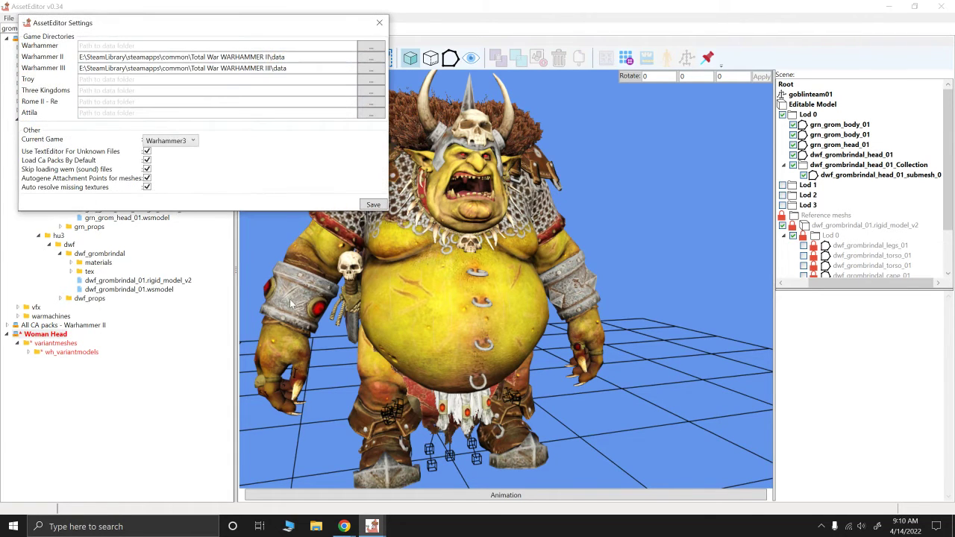
click(179, 143)
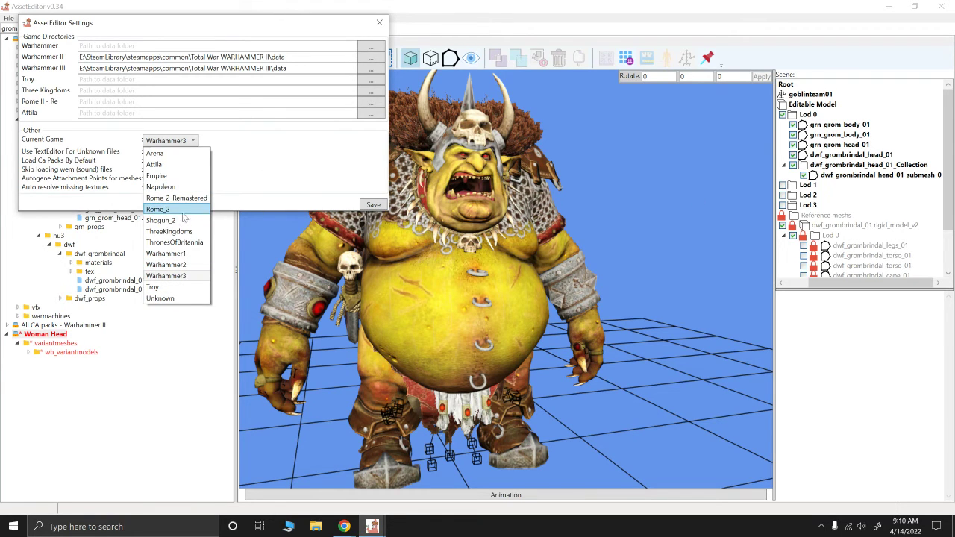
click(168, 273)
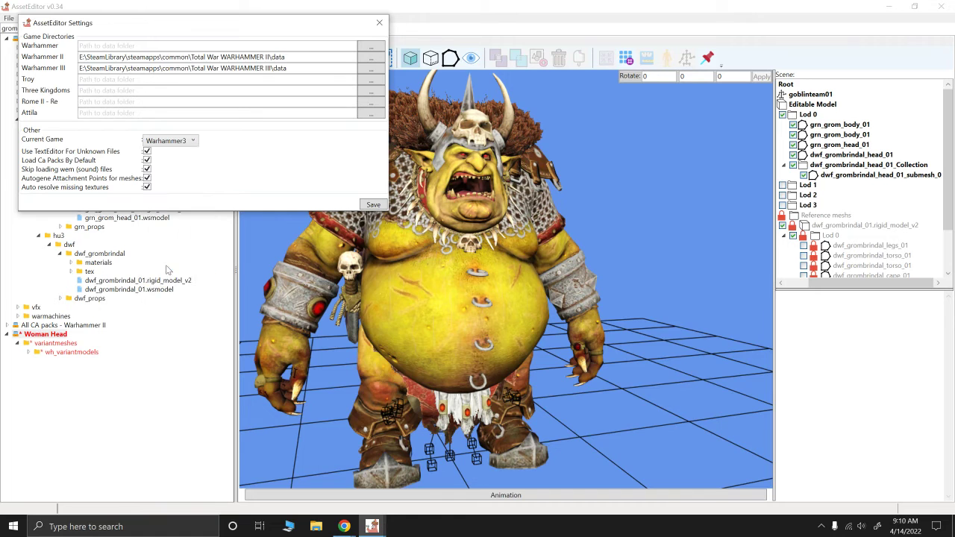
click(364, 206)
Collapse and reopen the Woman Head pack, expanding wh_variantmodels to view its gt01 and hu3 folders.
click(7, 334)
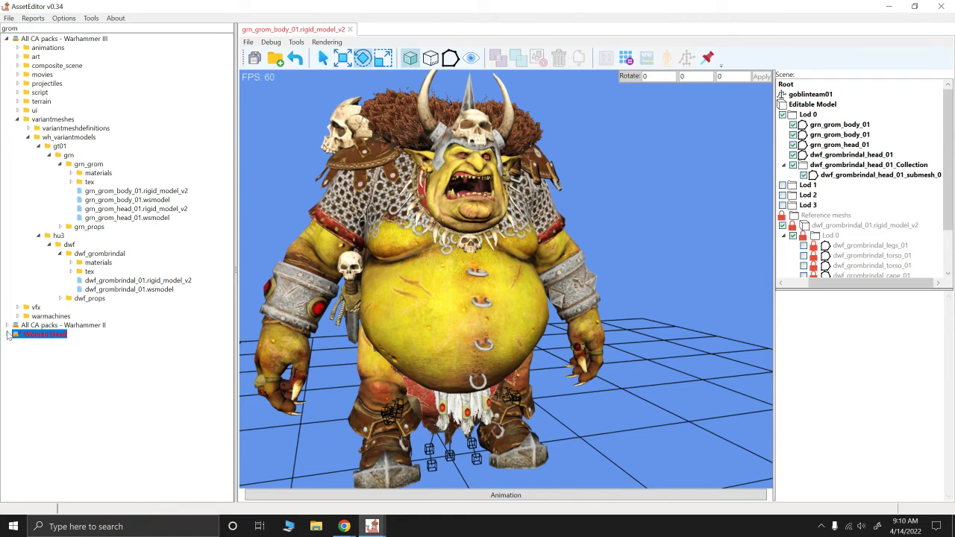
click(7, 334)
click(28, 351)
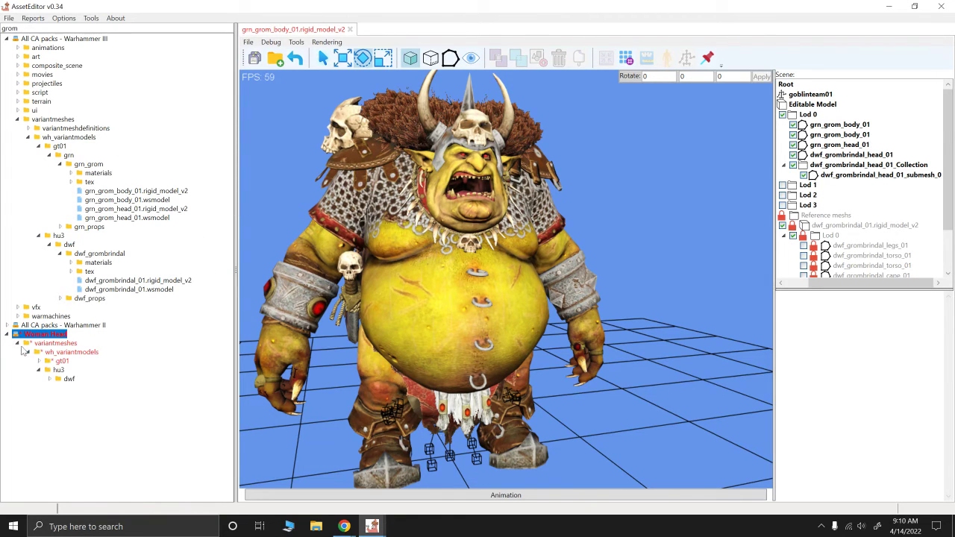
Close AssetEditor.
click(14, 18)
click(938, 11)
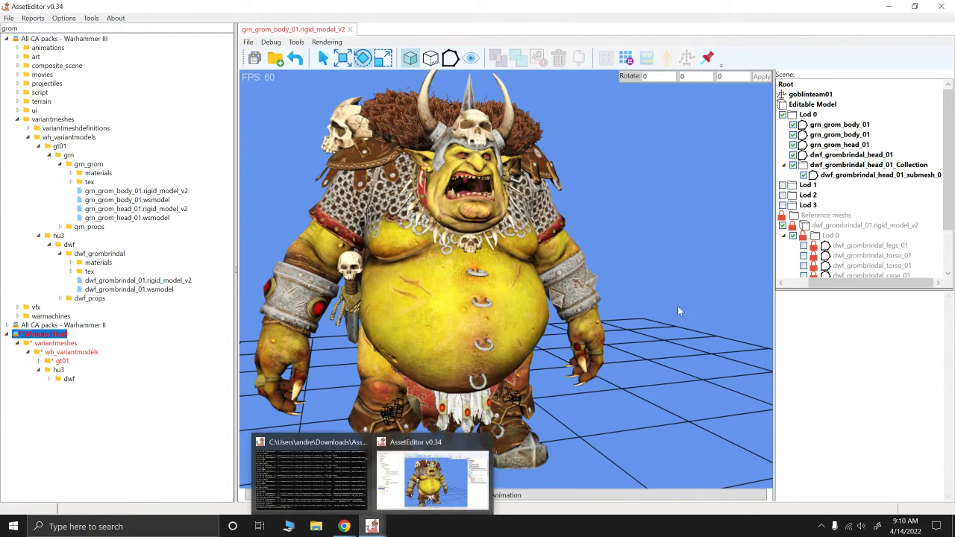
click(942, 7)
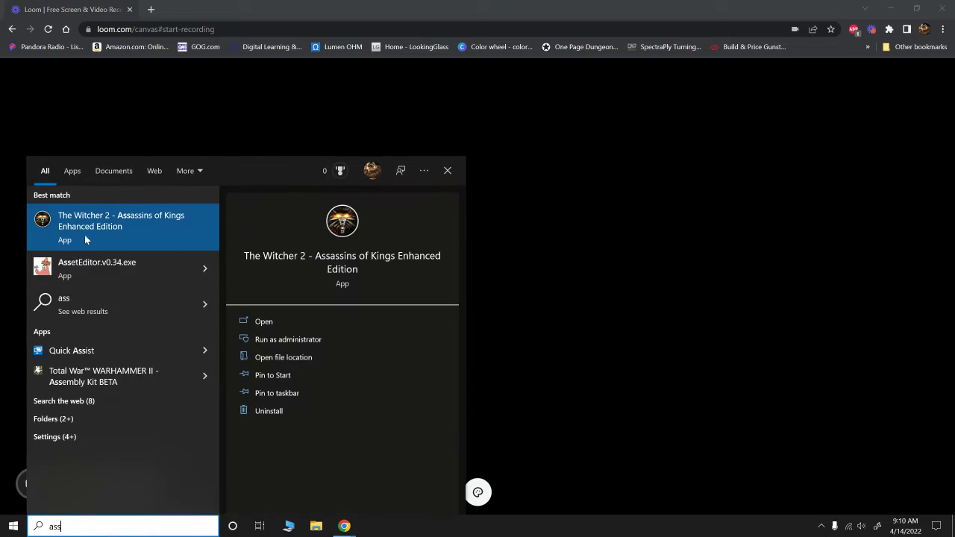
Launch AssetEditor v0.34 and load Woman Head.pack from the My Mods WH2 folder.
click(83, 274)
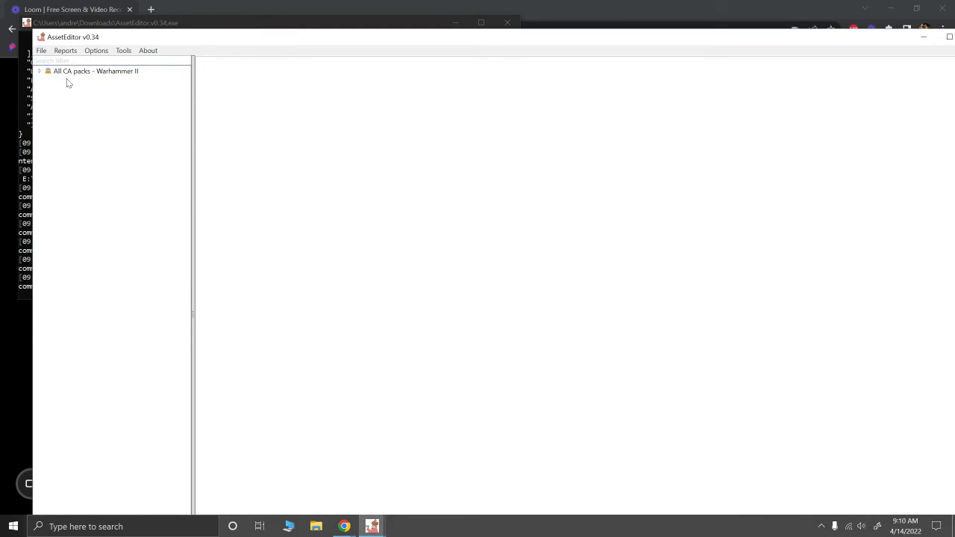
click(41, 50)
click(60, 62)
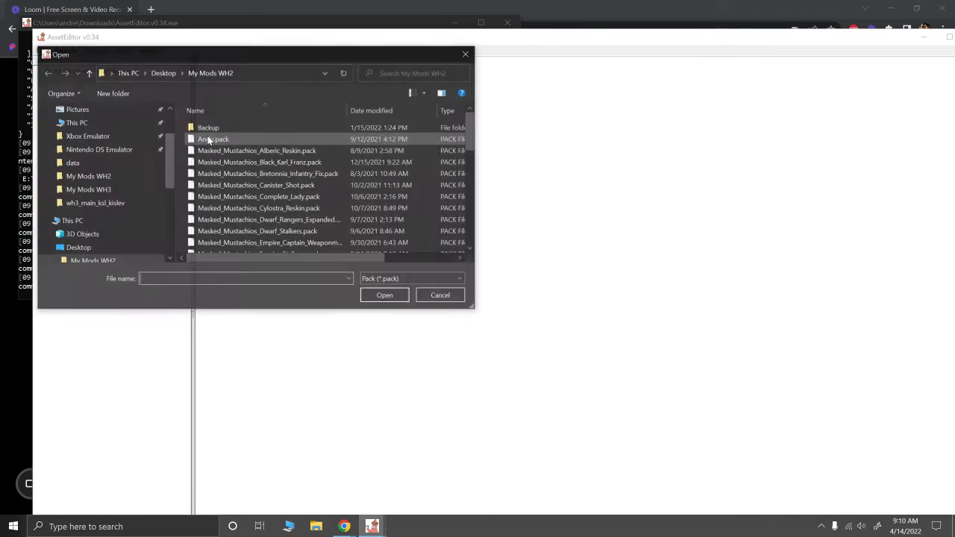
scroll(224, 179, down, 5)
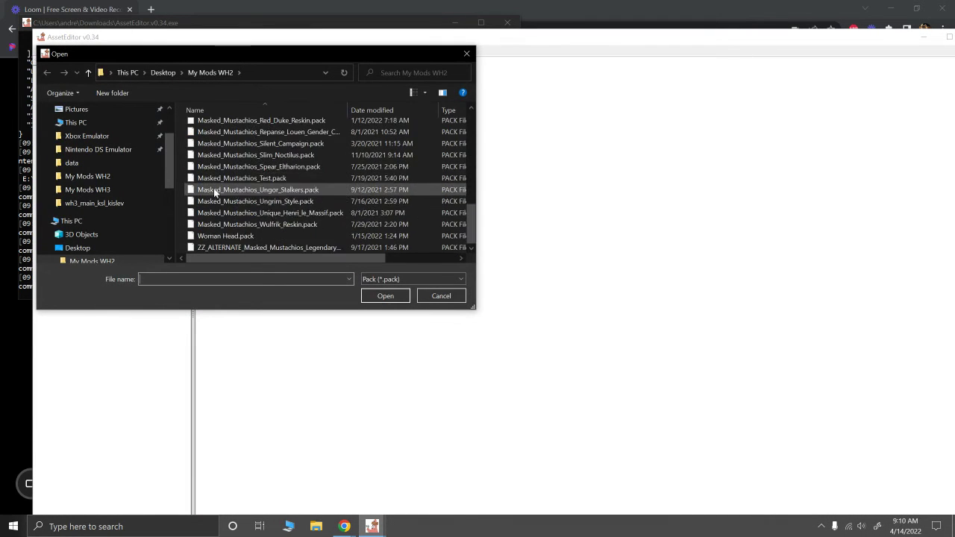
double_click(223, 241)
Open emp_volkmar_body_02.rigid_model_v2 from the Woman Head pack's variantmeshes/wh_variantmodels/hu1/emp/emp_volkmar folder.
click(40, 80)
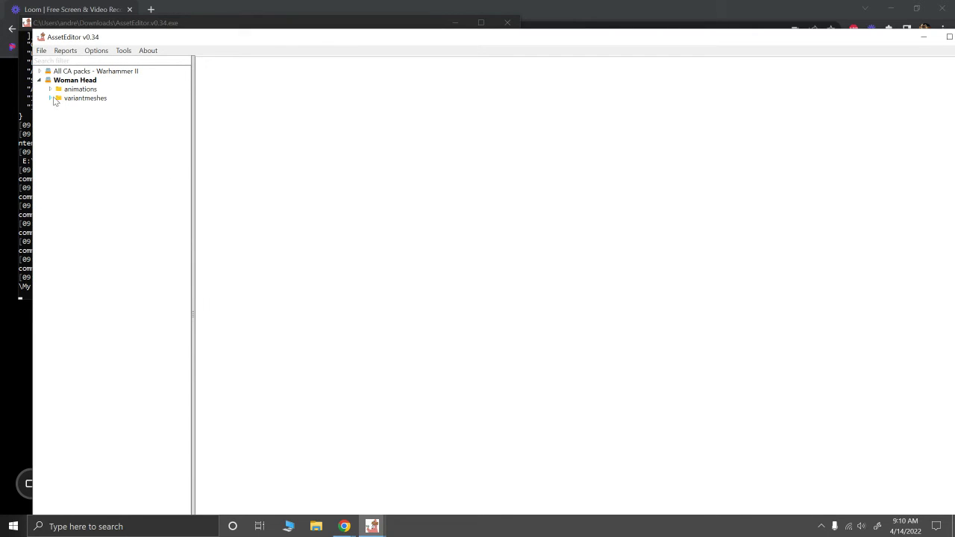
click(50, 97)
click(60, 107)
click(61, 124)
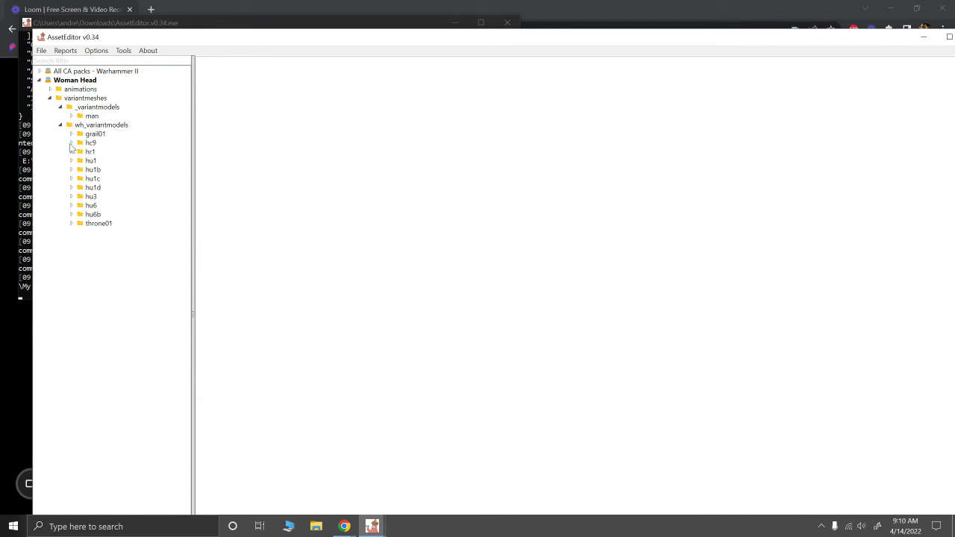
click(71, 160)
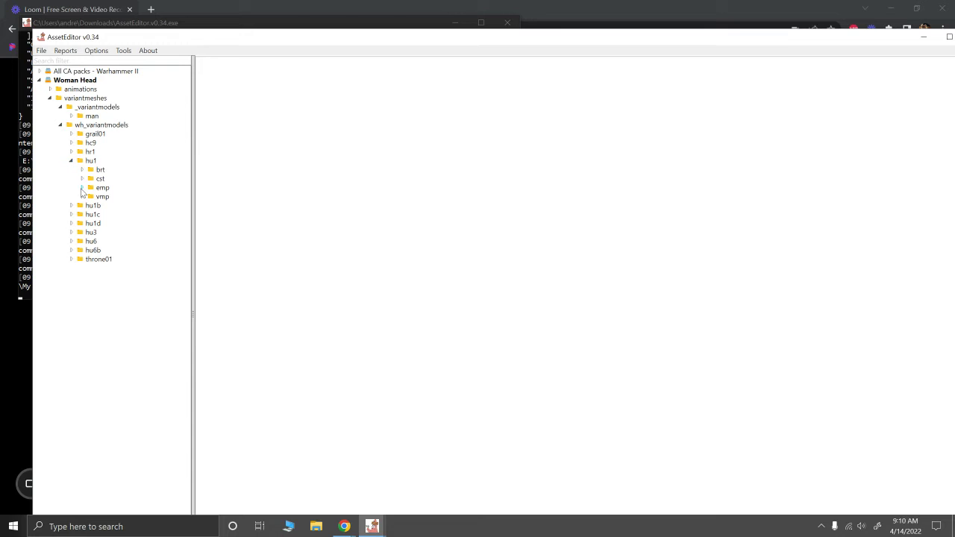
click(82, 187)
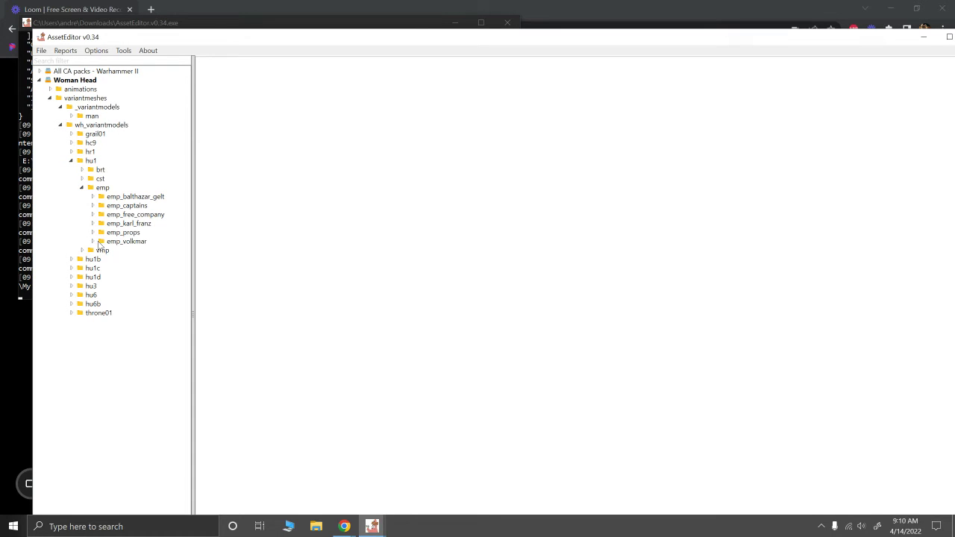
click(100, 241)
click(93, 242)
drag(193, 277, 278, 278)
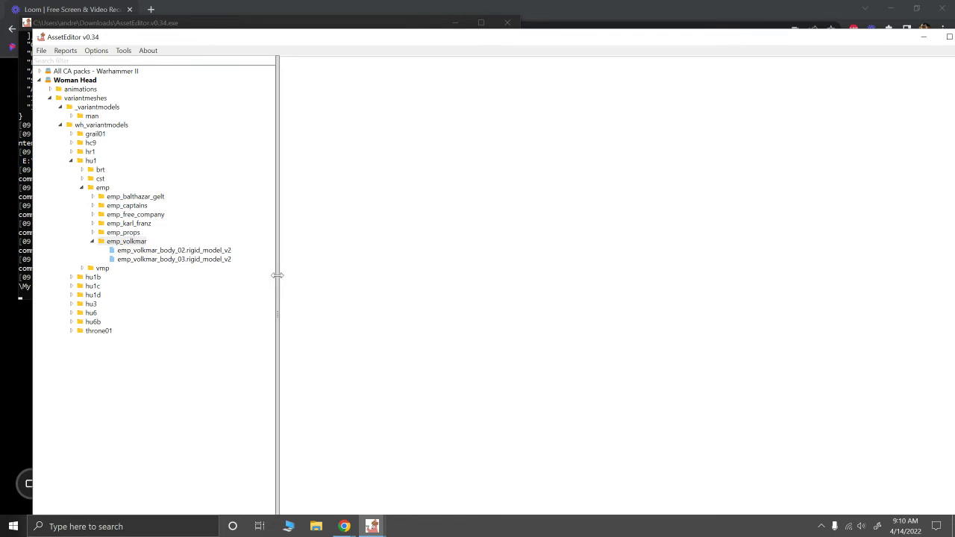
click(172, 253)
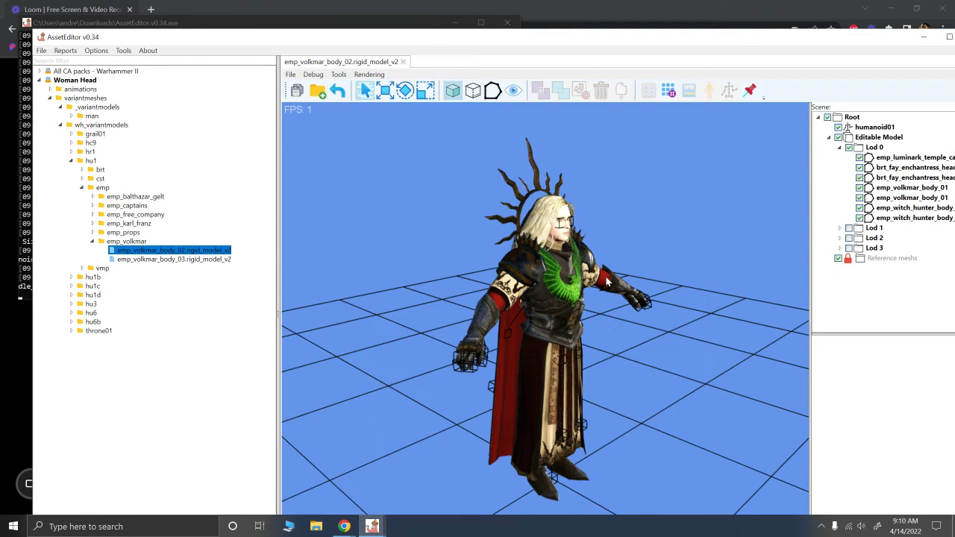
Hide and reshow the emp_luminark_temple_cannon_01 mesh to check which part of the halo it forms.
alt+scroll(628, 287, up, 3)
alt+drag(629, 293, 461, 215)
alt+scroll(572, 290, up, 2)
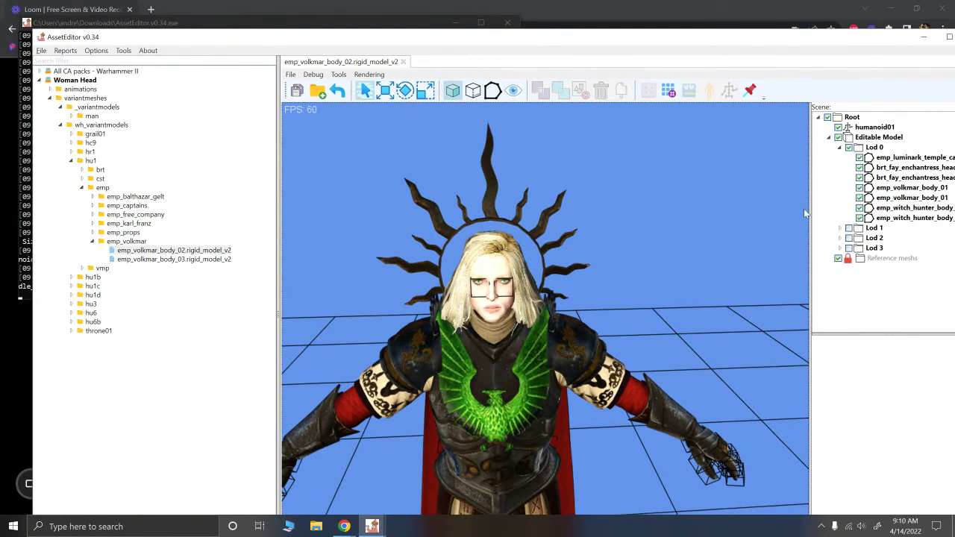
drag(811, 236, 713, 236)
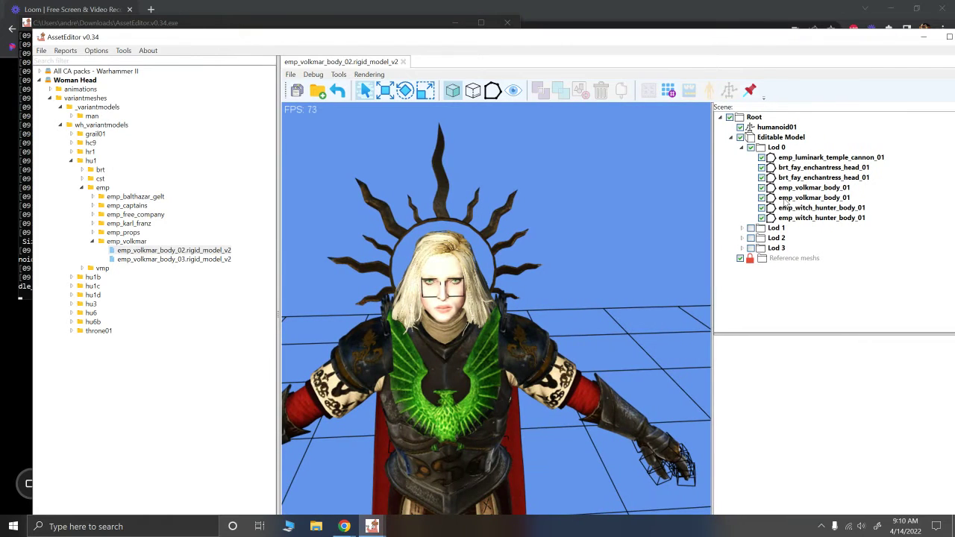
click(762, 158)
click(762, 158)
click(762, 158)
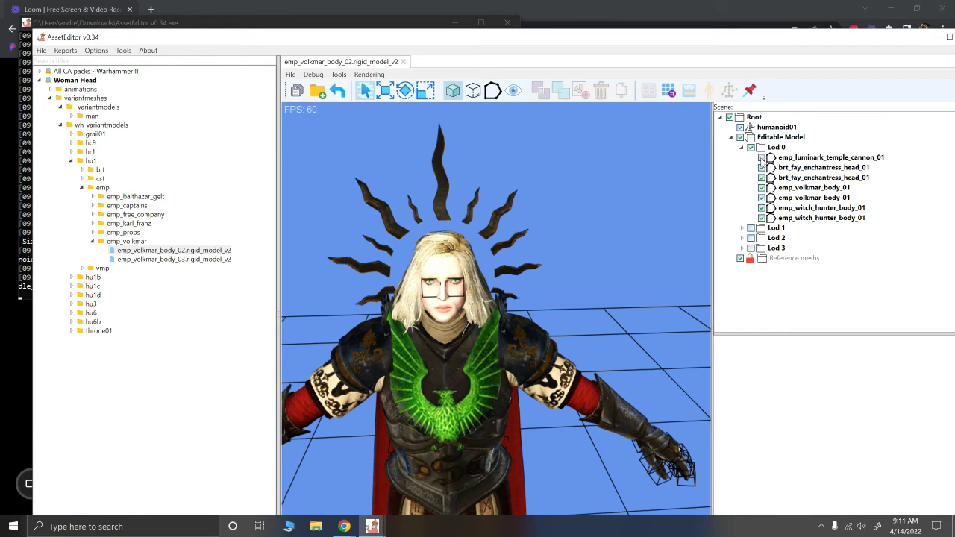
click(761, 159)
Select the emp_luminark_temple_cannon_01 mesh, isolate it for inspection, and show all Lod 0 meshes again.
click(802, 159)
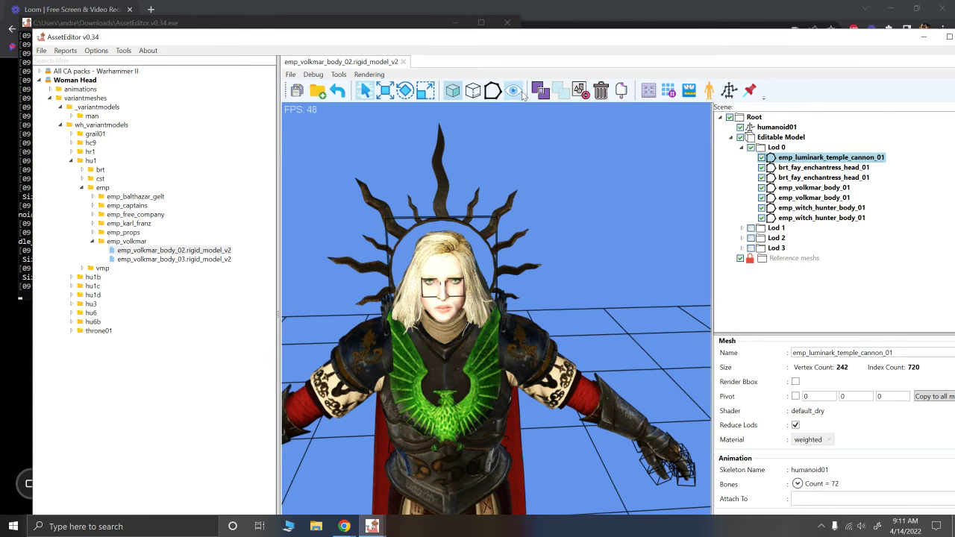
key(space)
drag(572, 231, 460, 294)
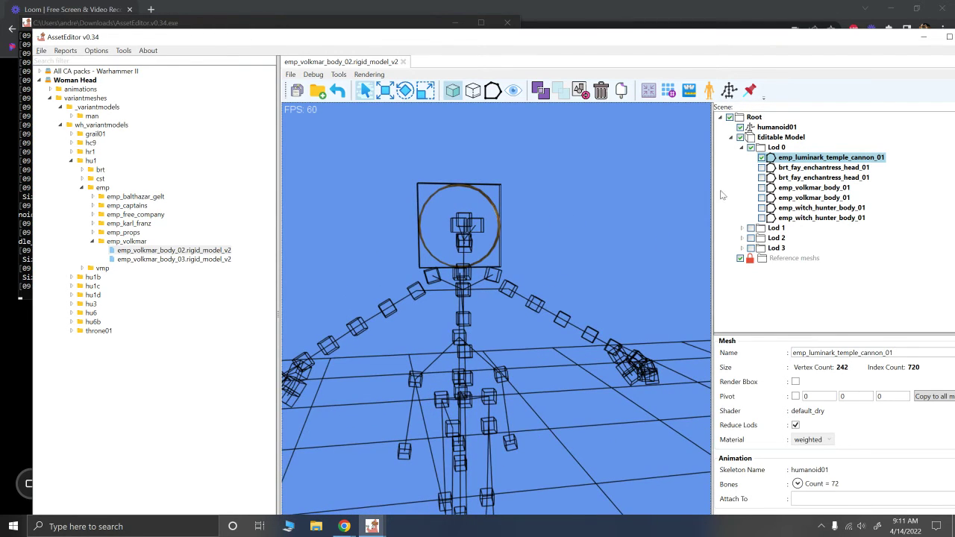
click(513, 93)
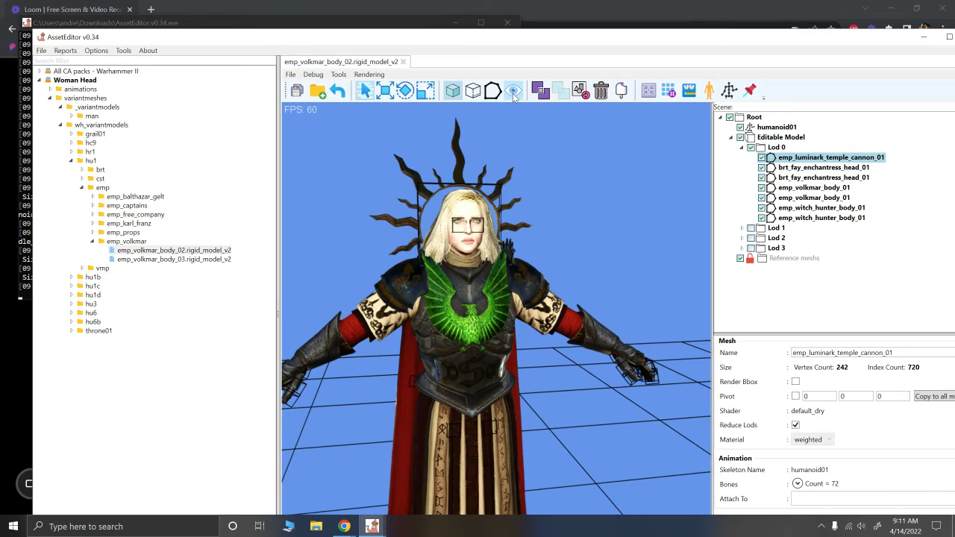
In the pin tool, add emp_luminark_temple_cannon_01 as the mesh to copy animation to and choose the Skinwrap (Animated) method.
drag(554, 266, 574, 316)
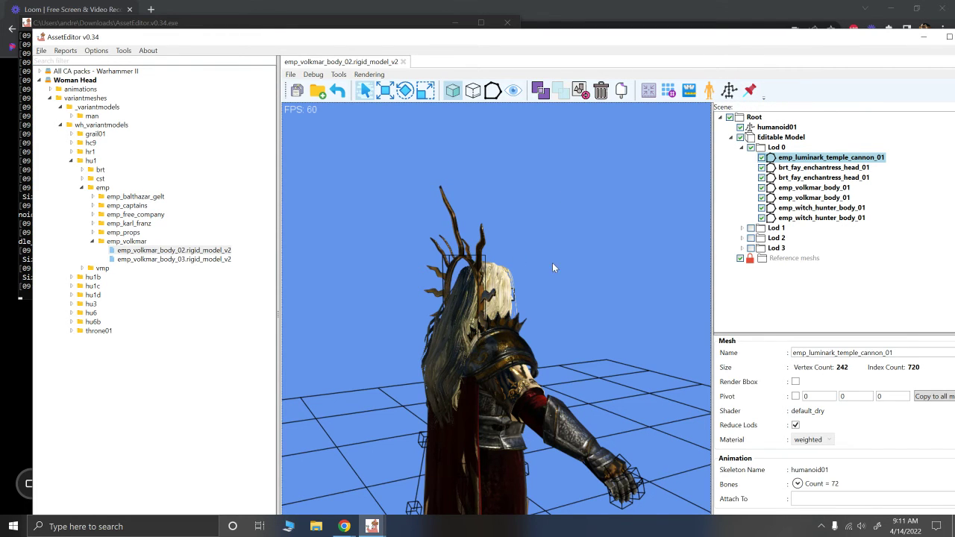
alt+drag(552, 263, 456, 267)
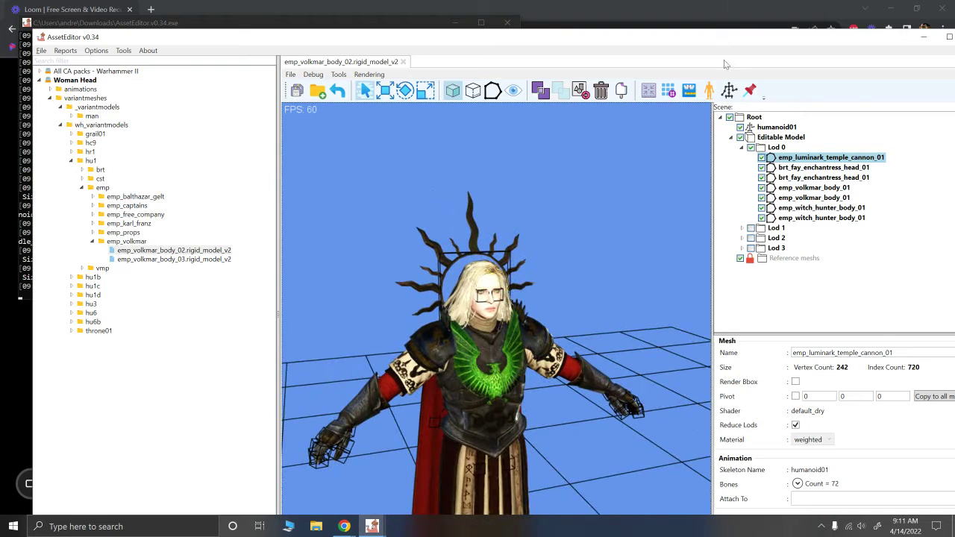
scroll(627, 241, up, 3)
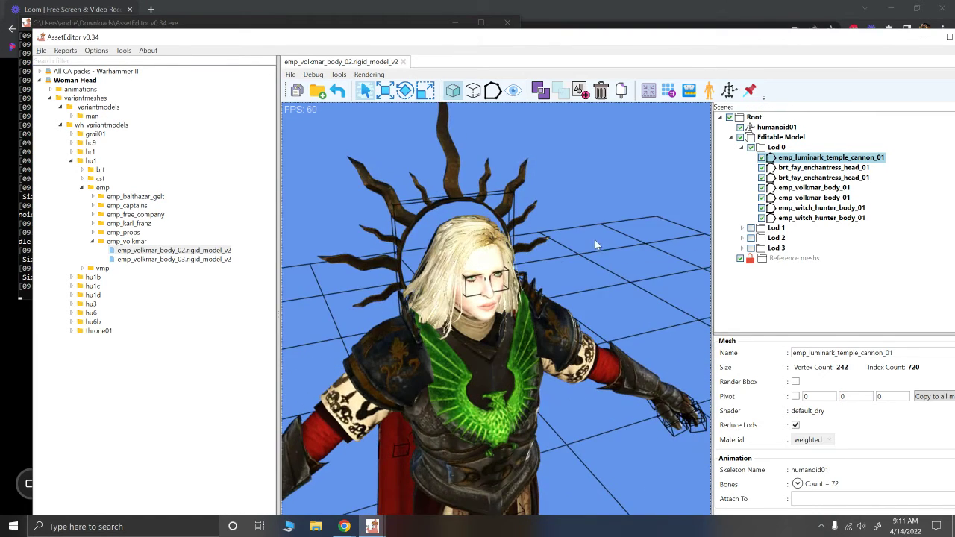
alt+drag(595, 245, 571, 239)
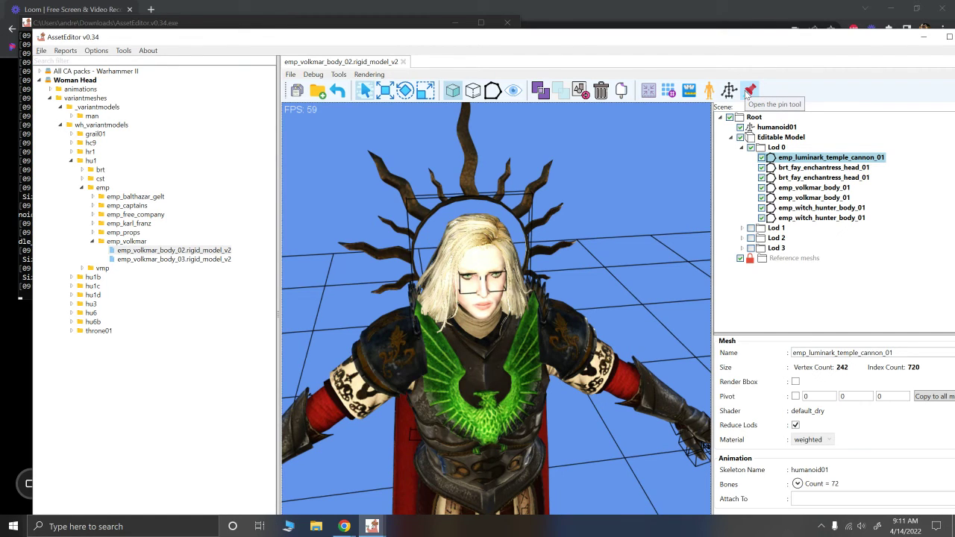
click(749, 91)
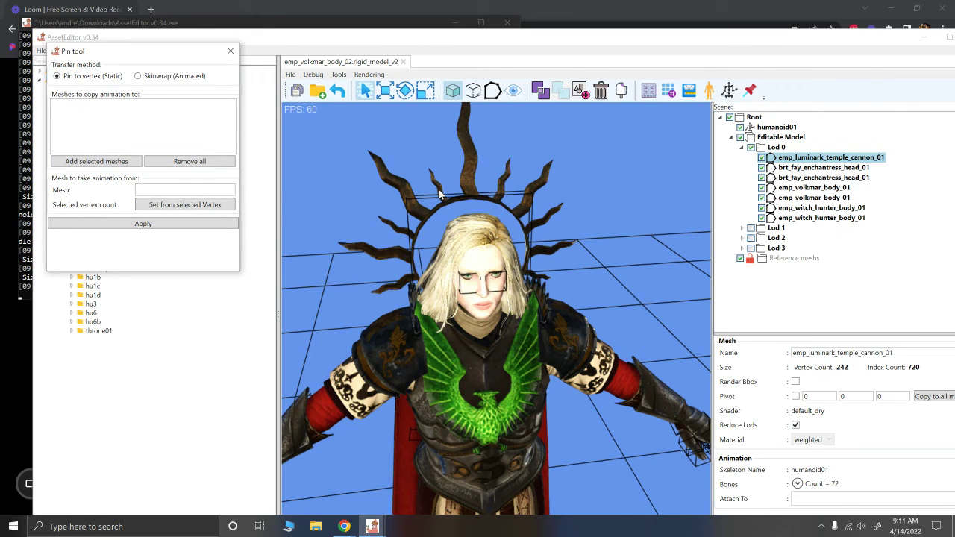
click(87, 163)
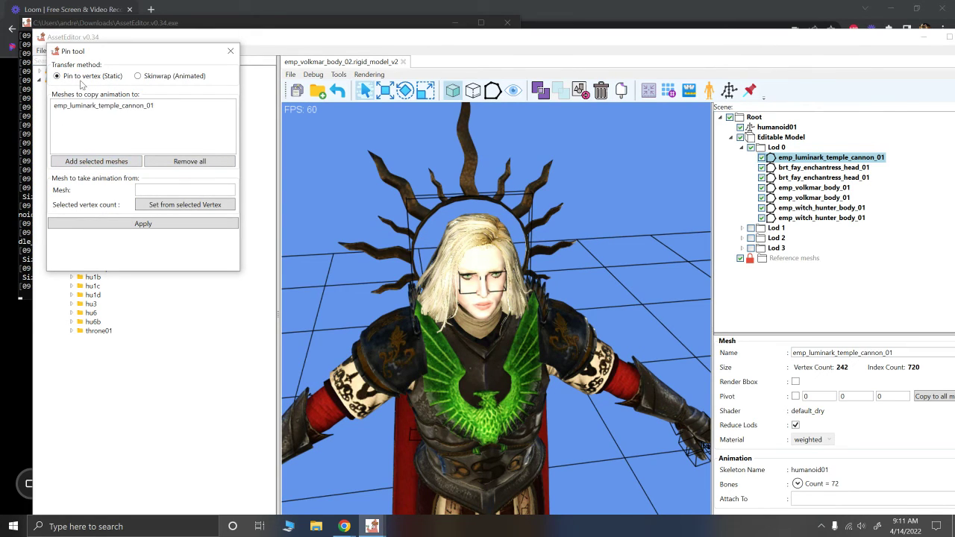
click(138, 77)
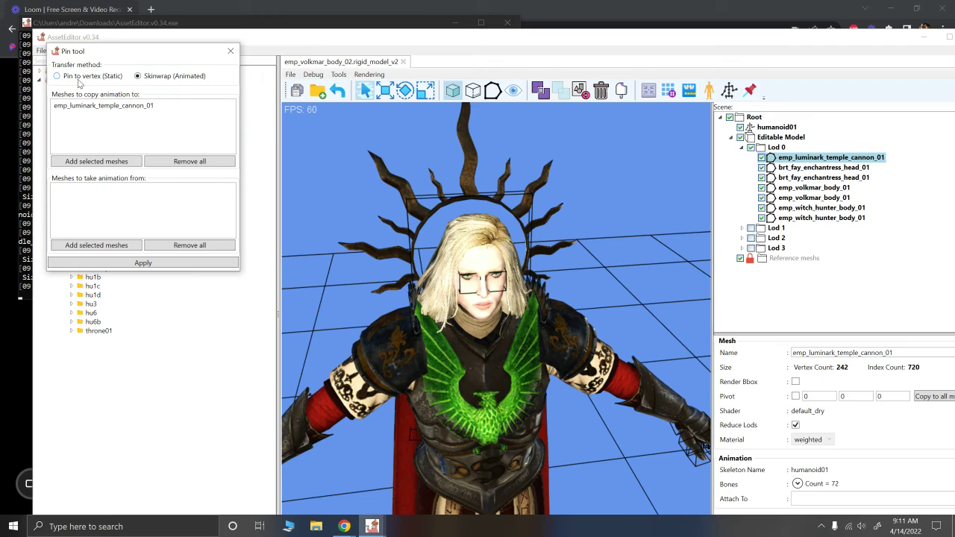
Add the second emp_volkmar_body_01 mesh as the animation source, apply the skinwrap transfer, and close the pin tool.
click(469, 361)
alt+drag(560, 306, 603, 290)
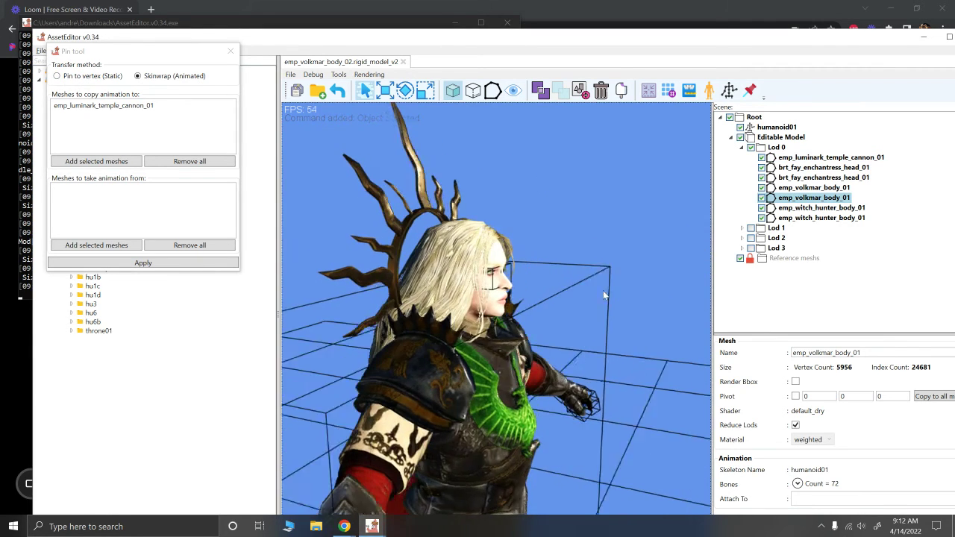
click(82, 245)
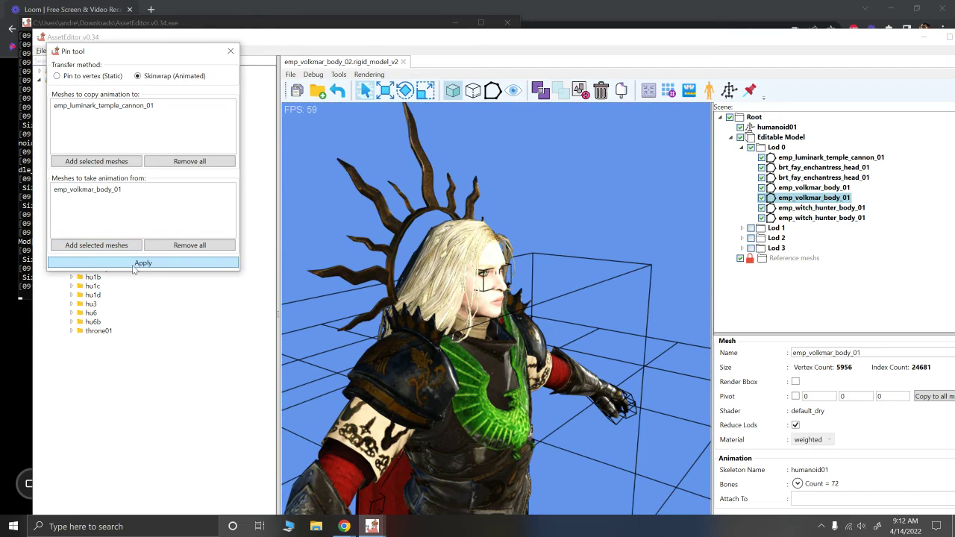
click(134, 270)
alt+drag(657, 216, 567, 296)
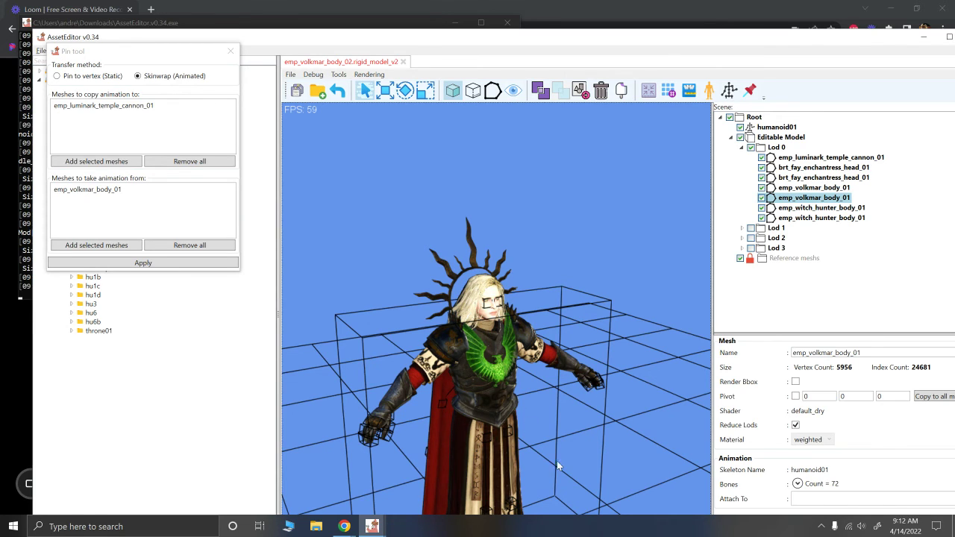
click(231, 51)
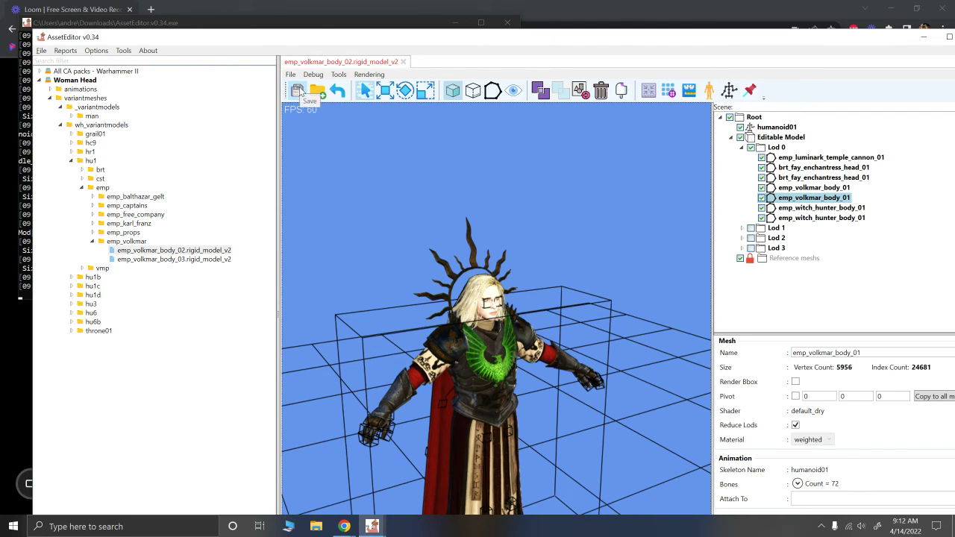
right_click(80, 82)
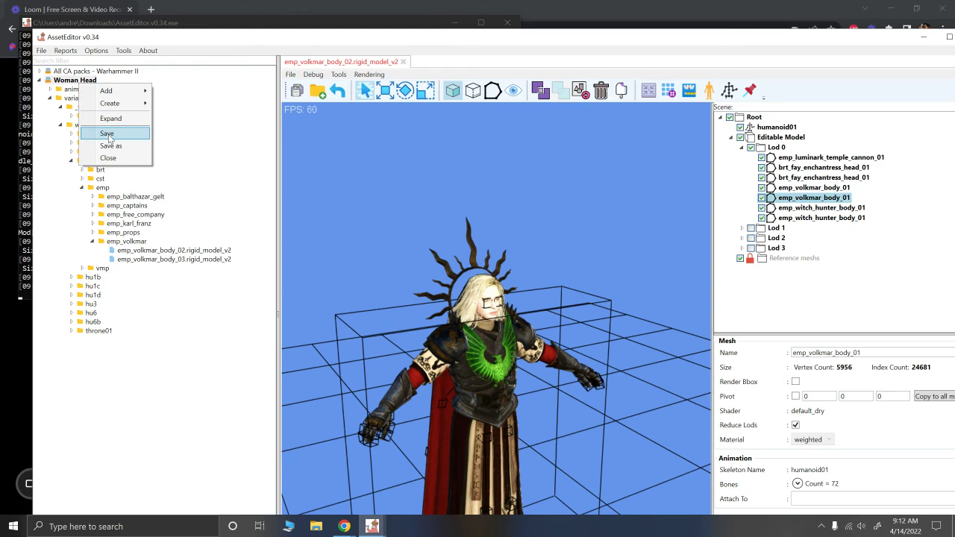
click(90, 41)
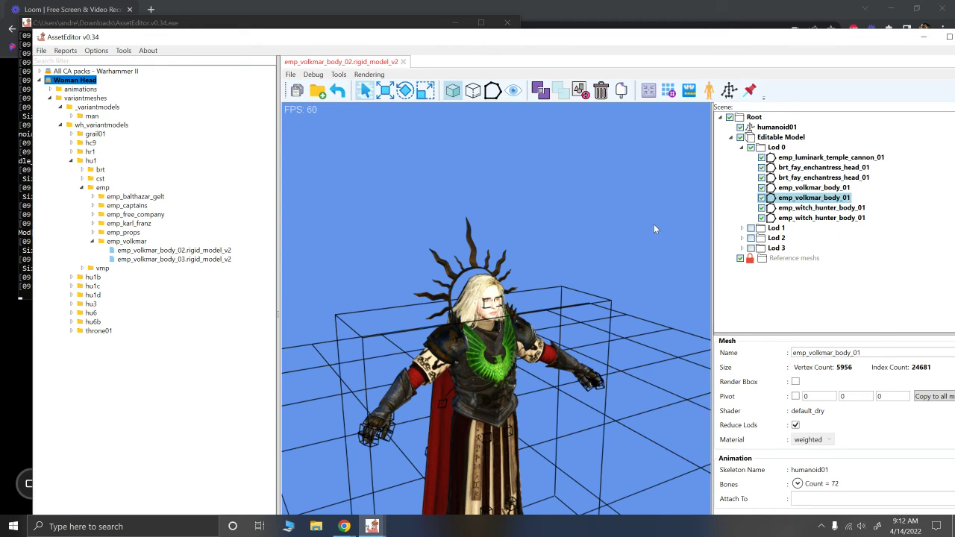
drag(526, 37, 501, 17)
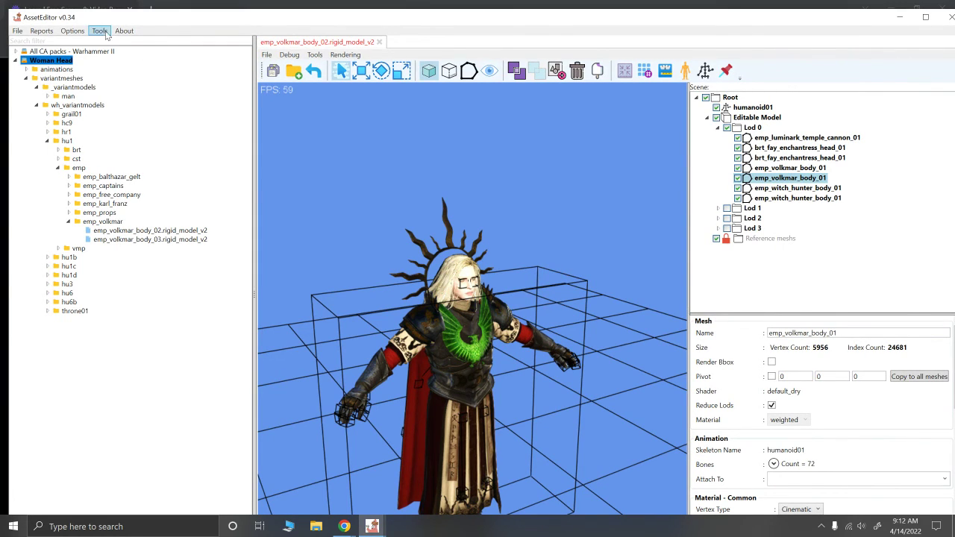
click(73, 30)
mouse_move(95, 35)
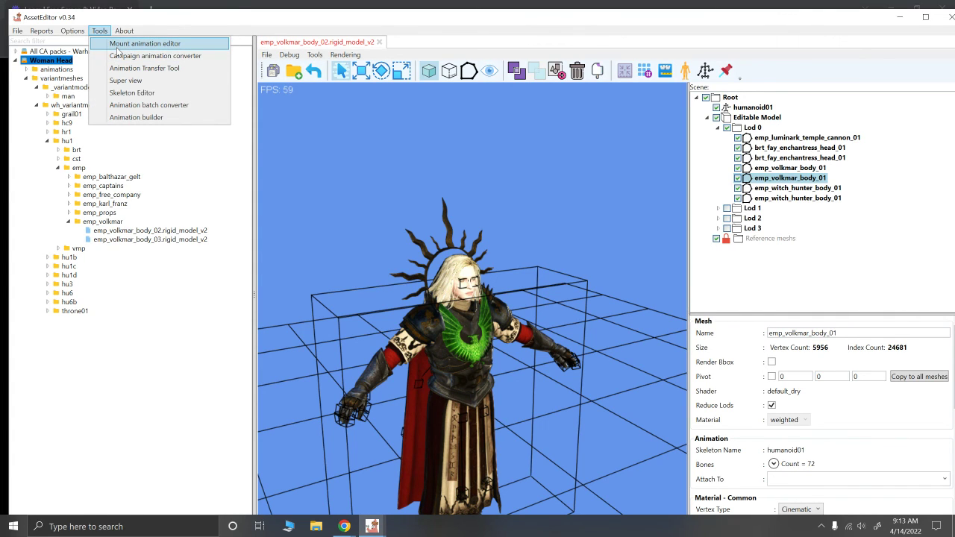
Clear the mesh selection and view the complete Volkmar model from the front.
click(558, 184)
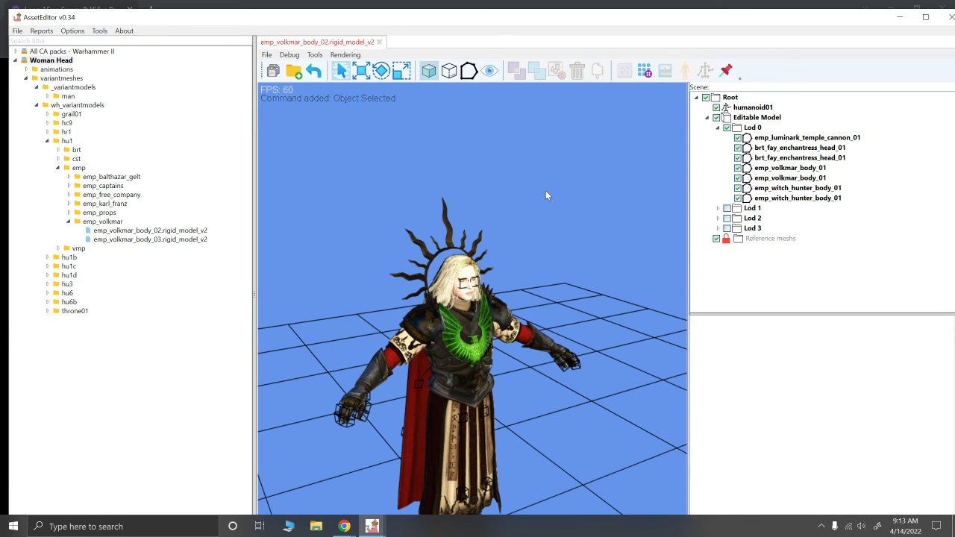
alt+drag(553, 199, 522, 244)
alt+scroll(523, 197, down, 3)
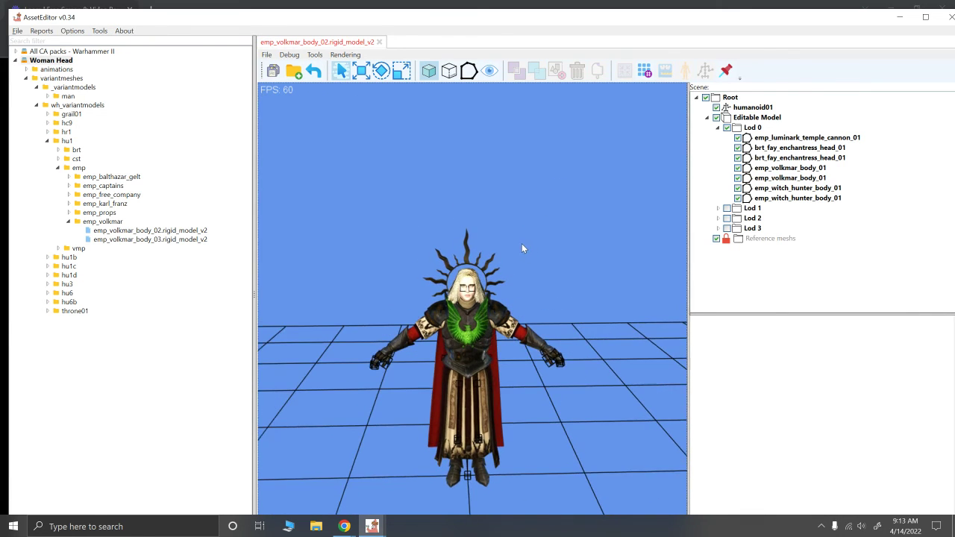
scroll(524, 240, up, 3)
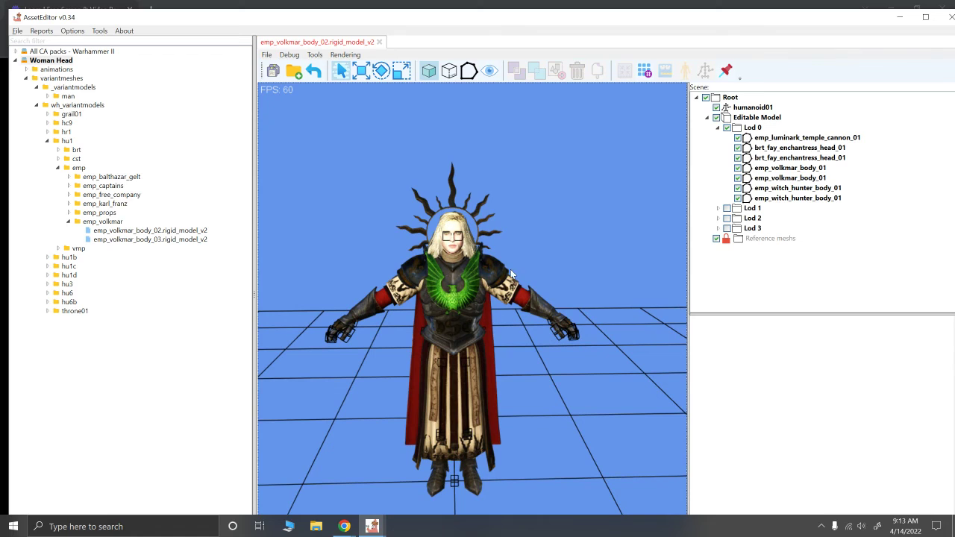